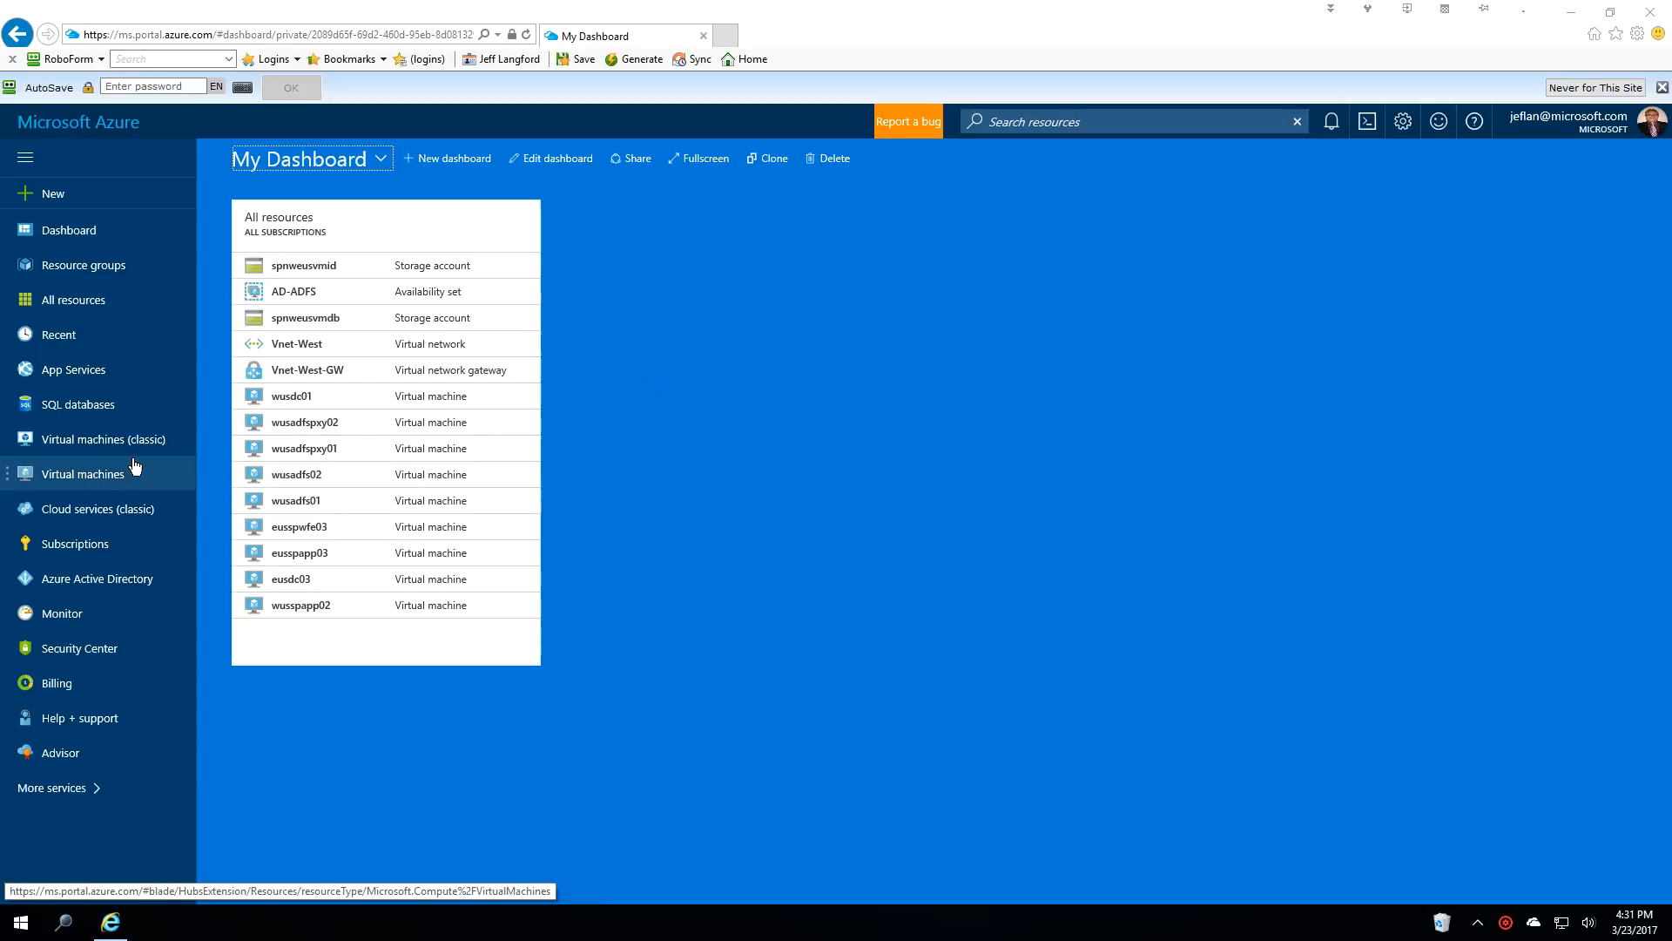
Find Windows Server 2016 Datacenter by searching 'windows' under Virtual machines > Add, then start creating it.
{"action": "left_click", "coordinate": [98, 477]}
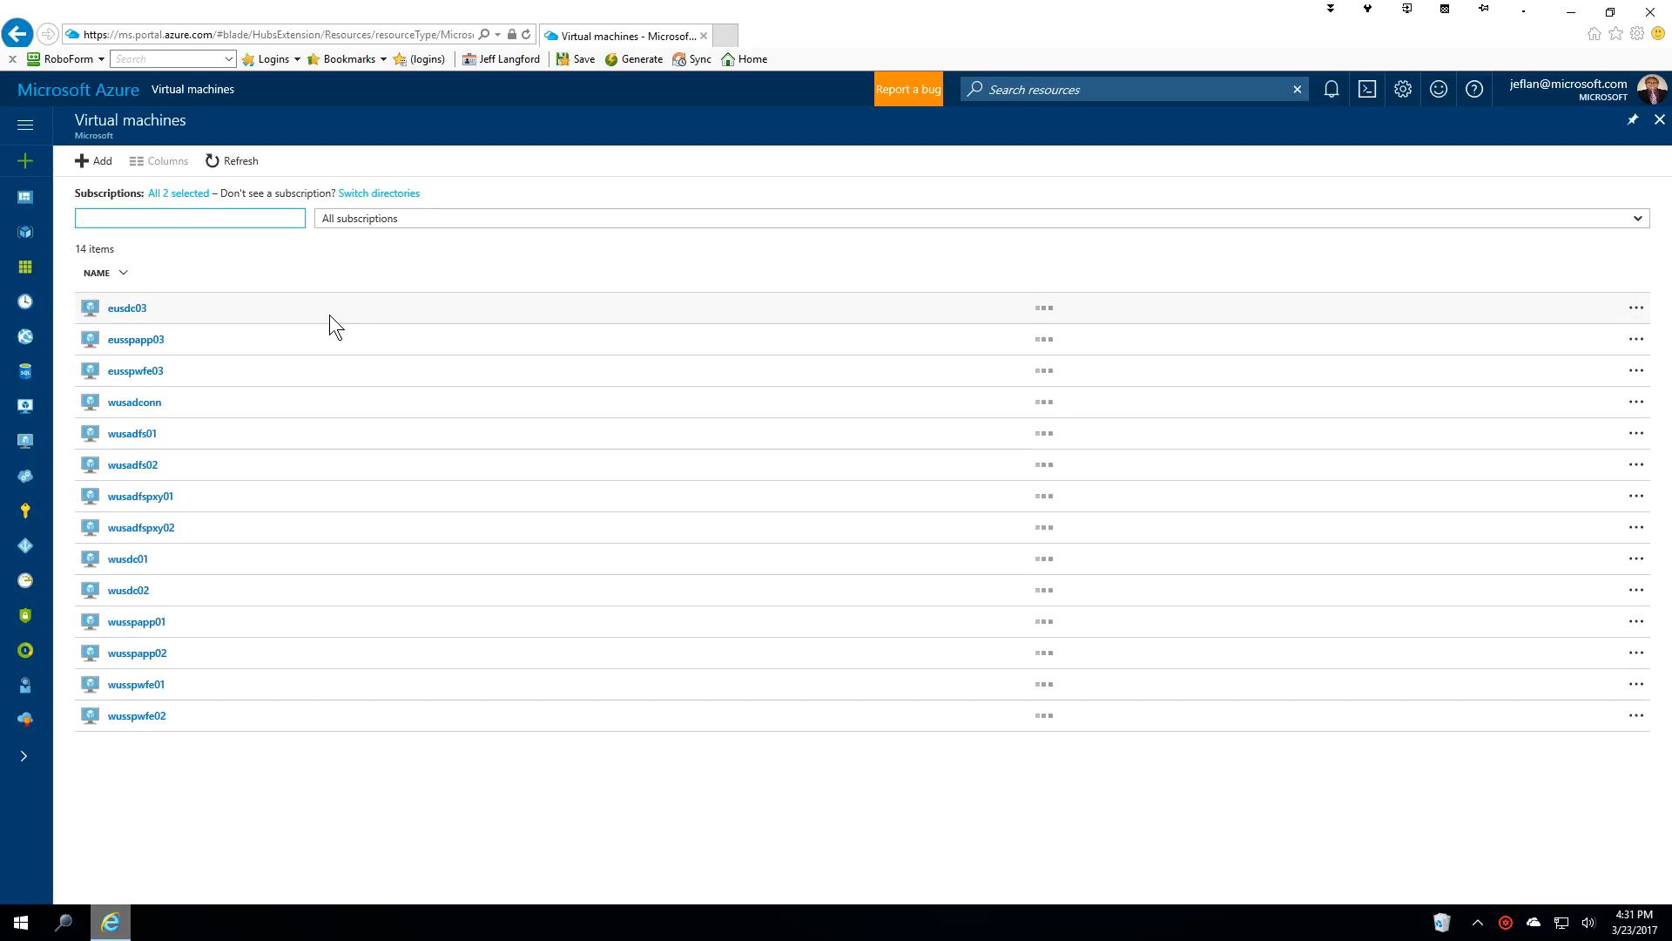
{"action": "left_click", "coordinate": [101, 164]}
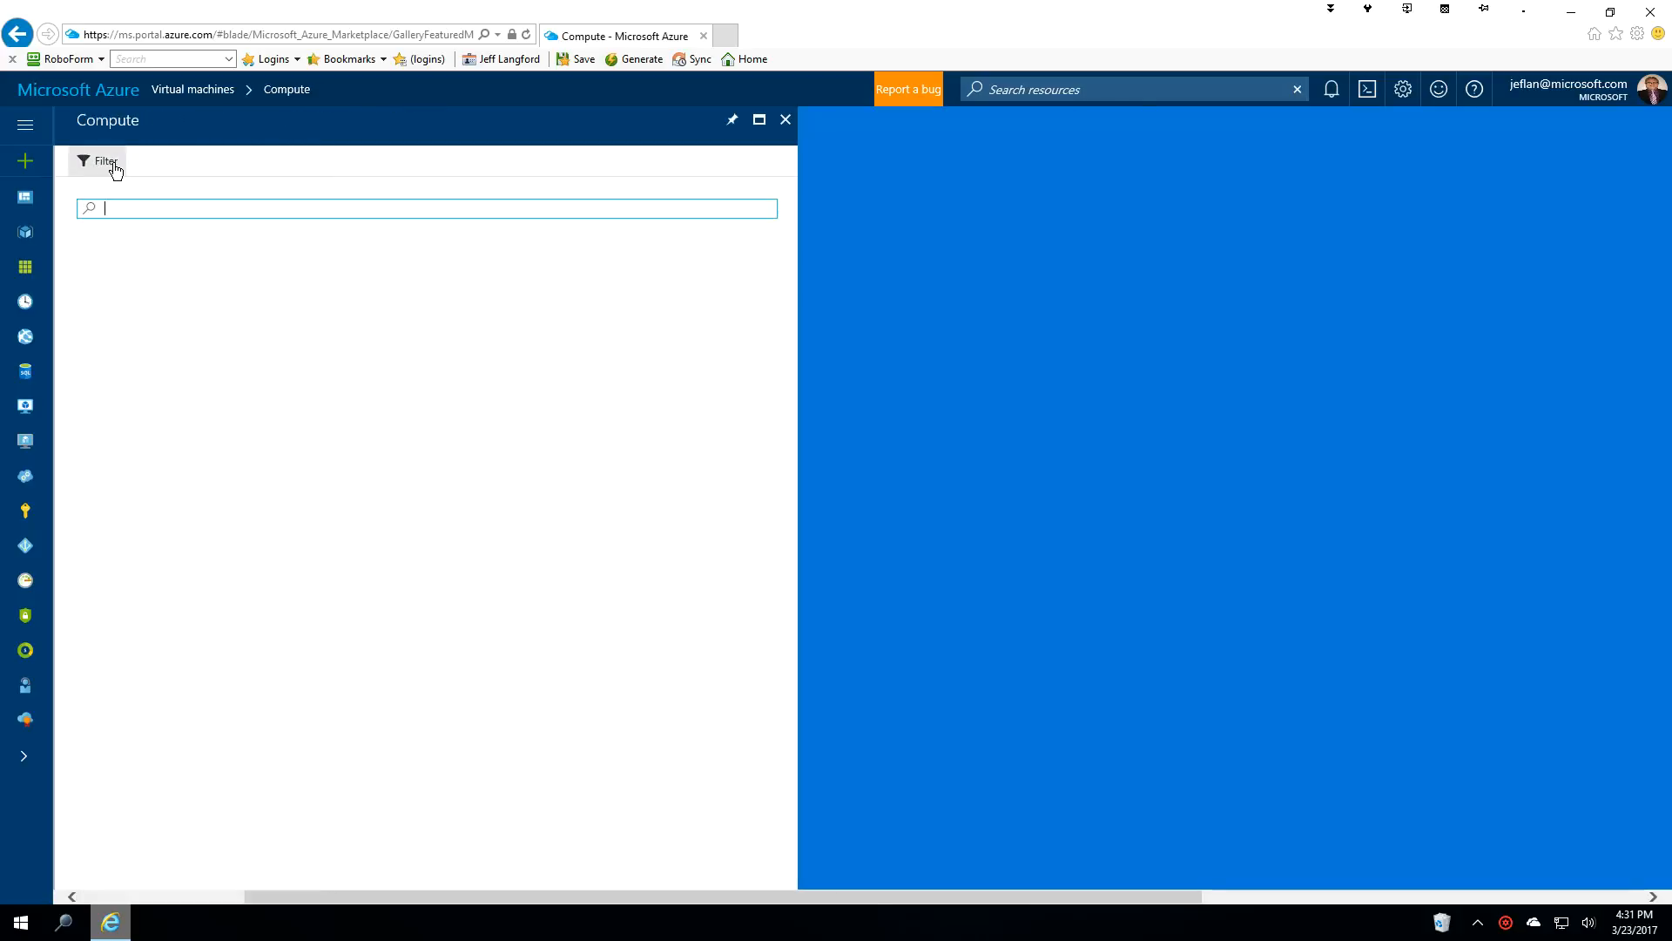
{"action": "type", "text": "windows"}
{"action": "key", "text": "Return"}
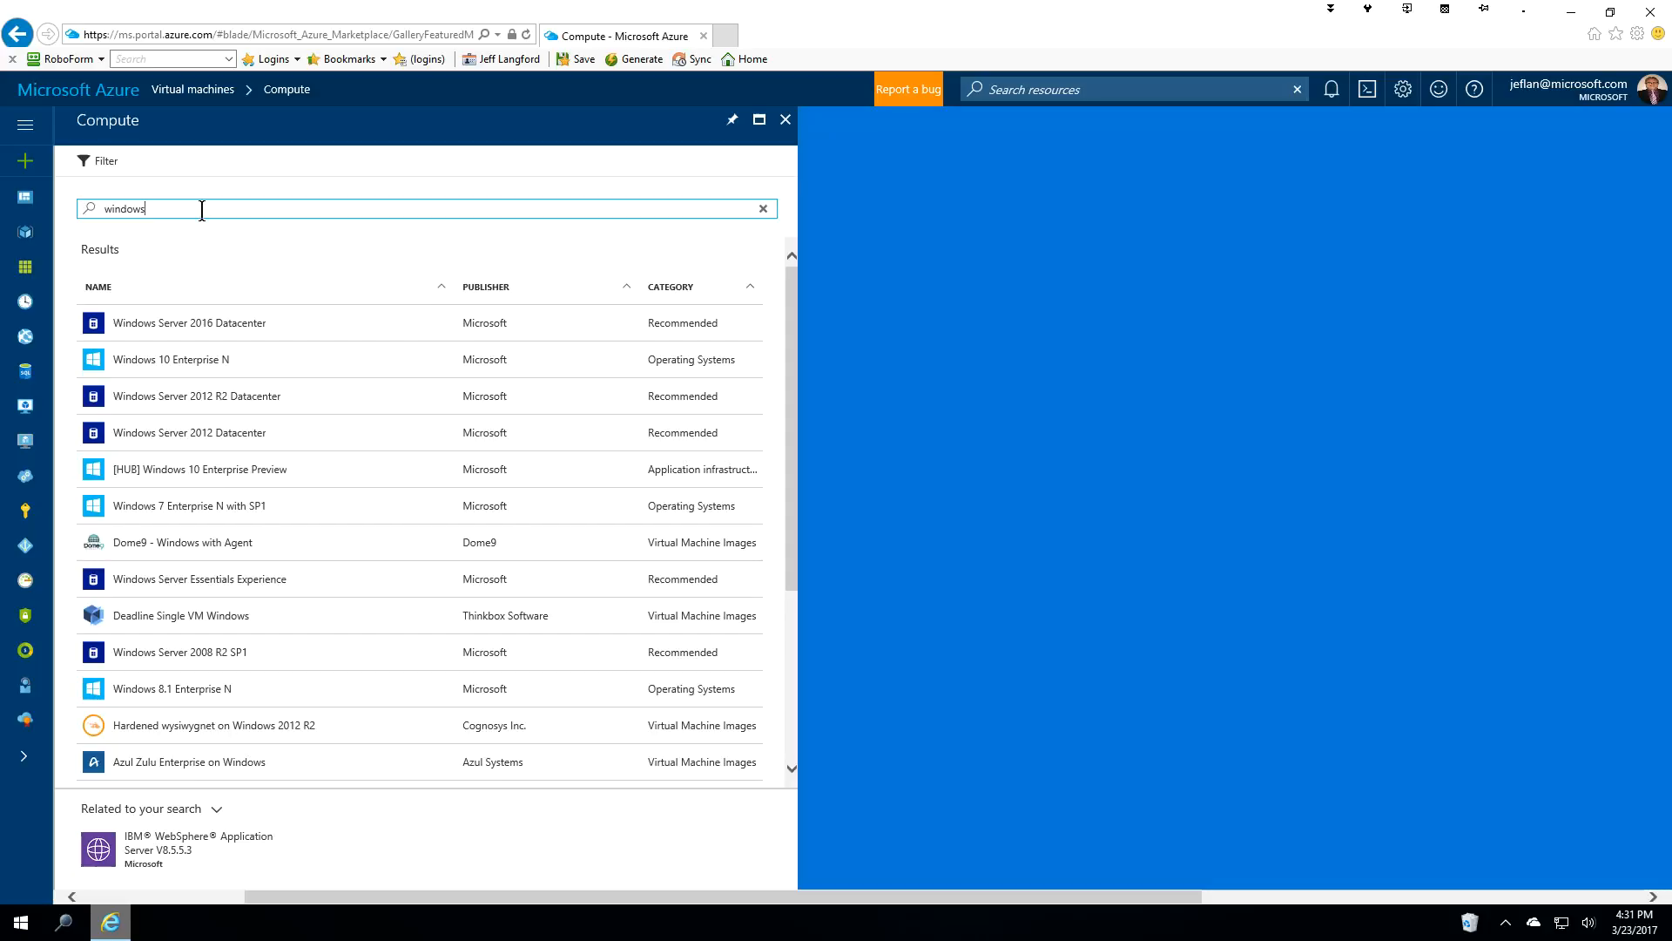
{"action": "left_click", "coordinate": [229, 329]}
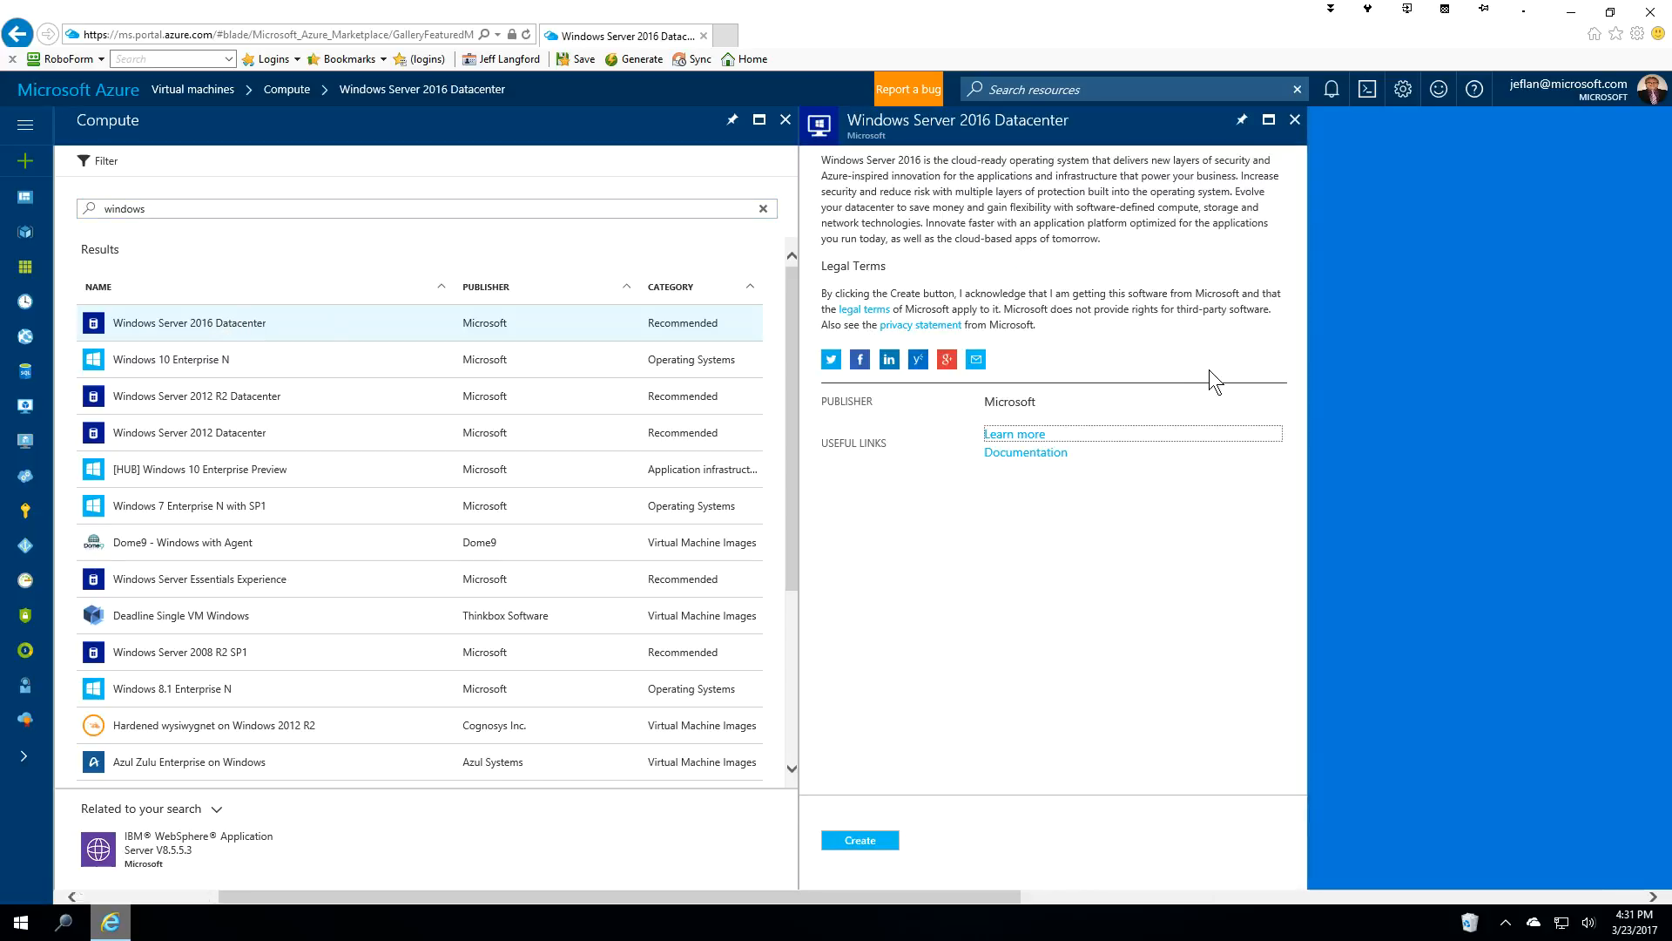
{"action": "left_click", "coordinate": [862, 840]}
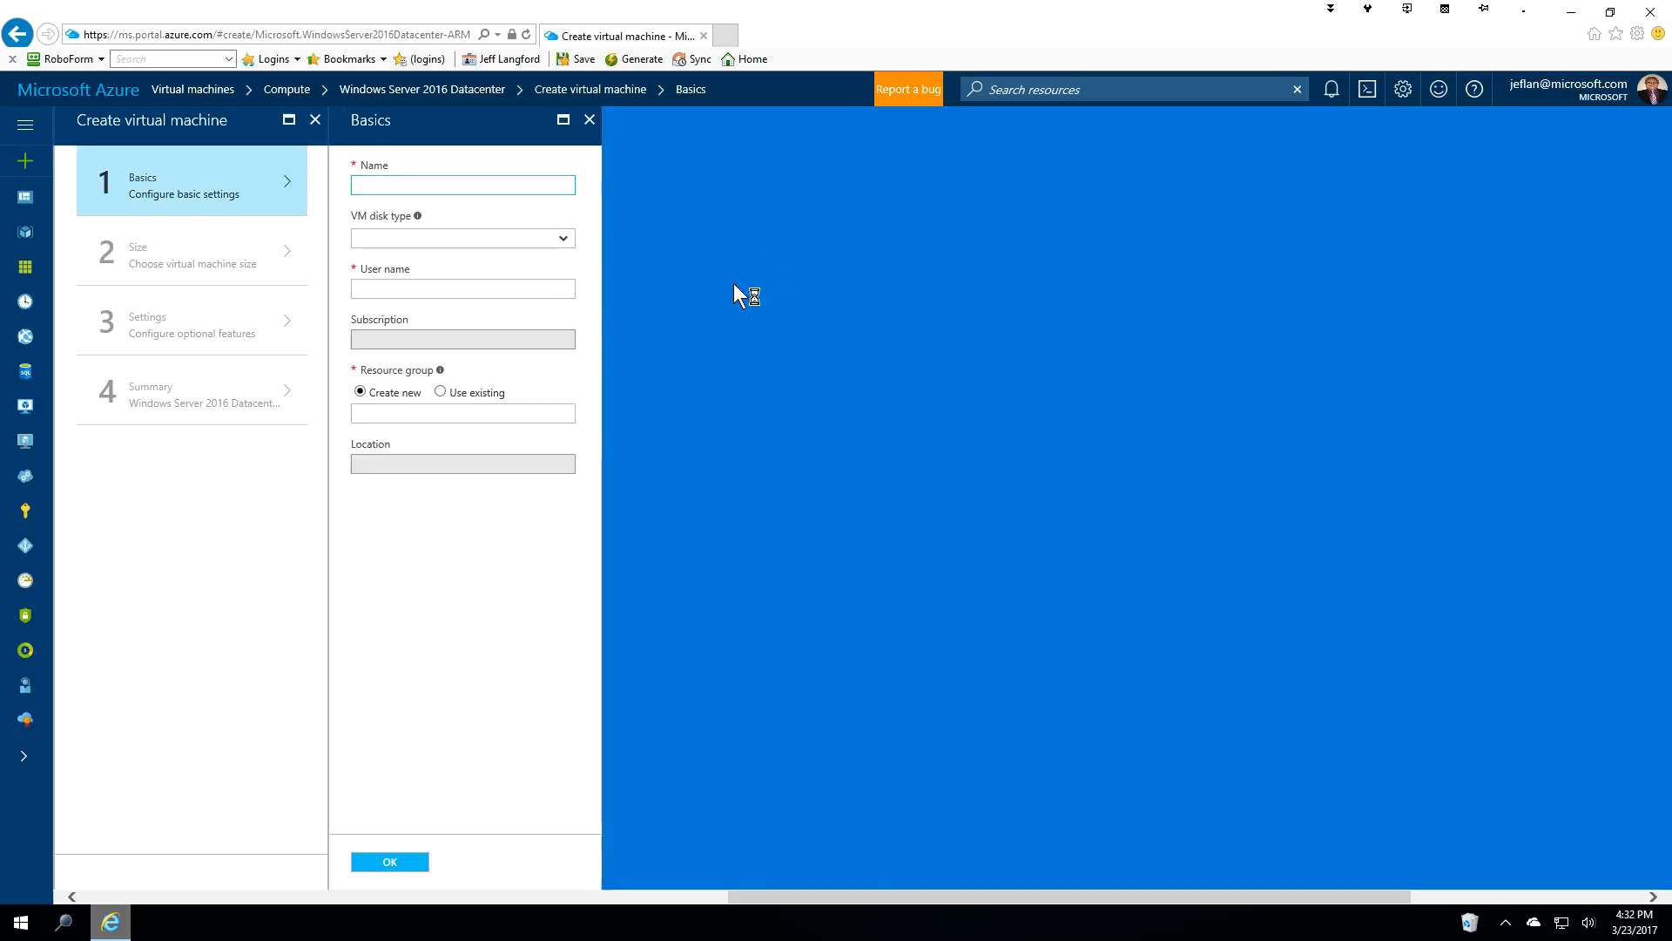
Name the VM wusspsql01 with an SSD disk, and enter the admin user name and password.
{"action": "left_click", "coordinate": [435, 185]}
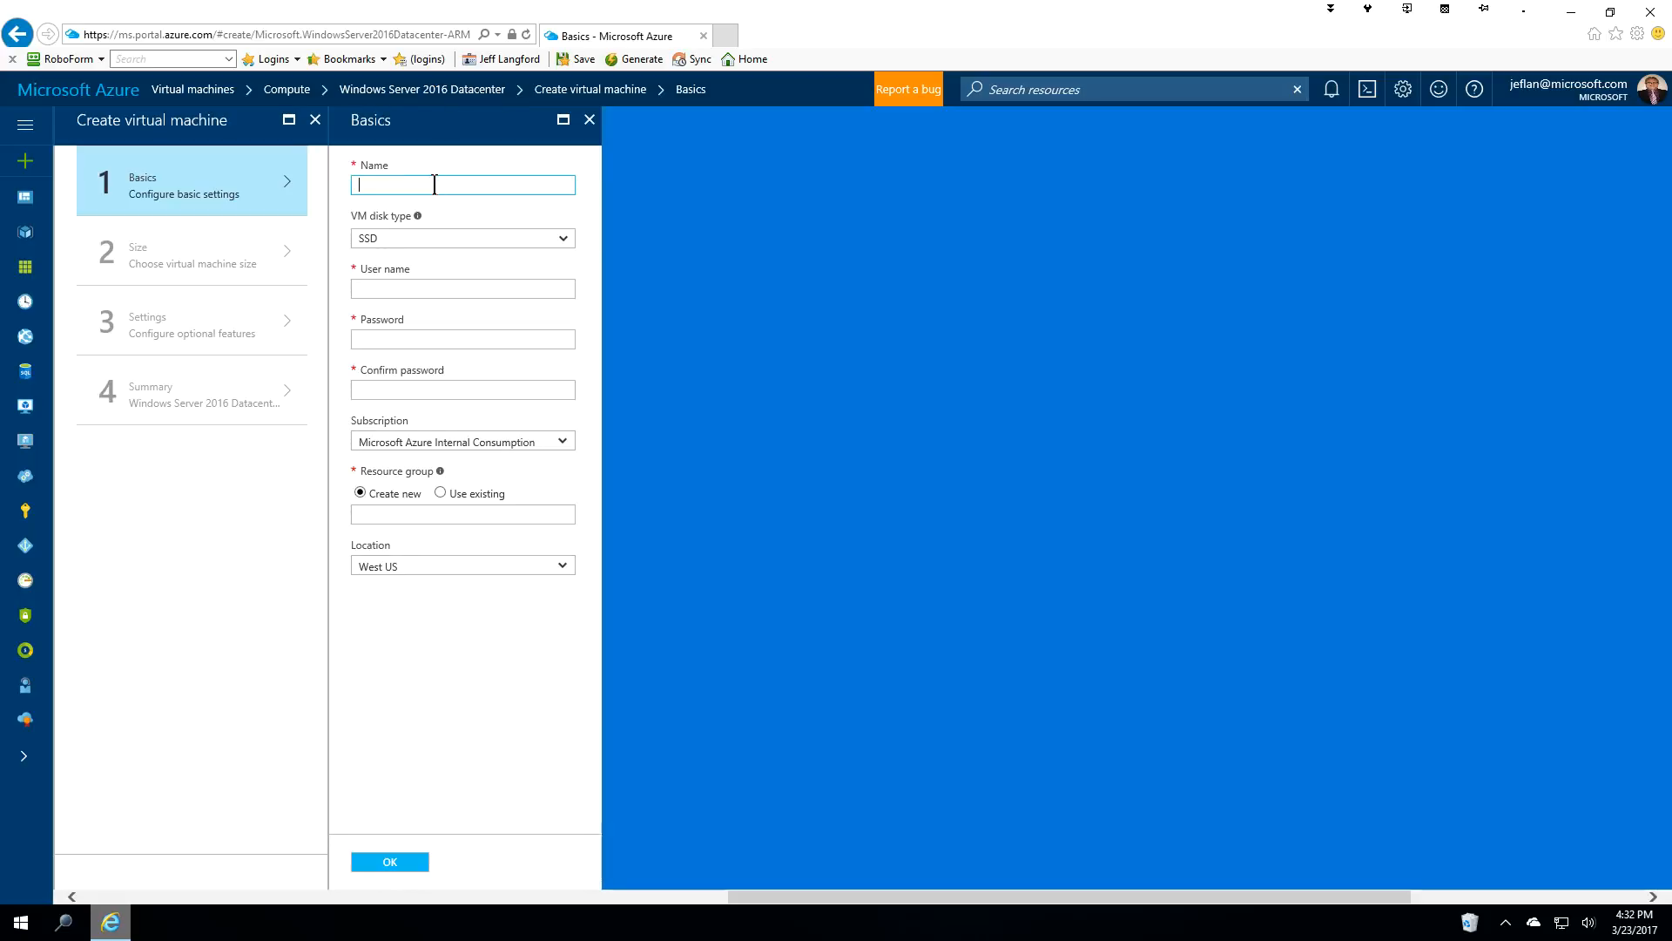
{"action": "type", "text": "wusspsql01"}
{"action": "left_click", "coordinate": [389, 241]}
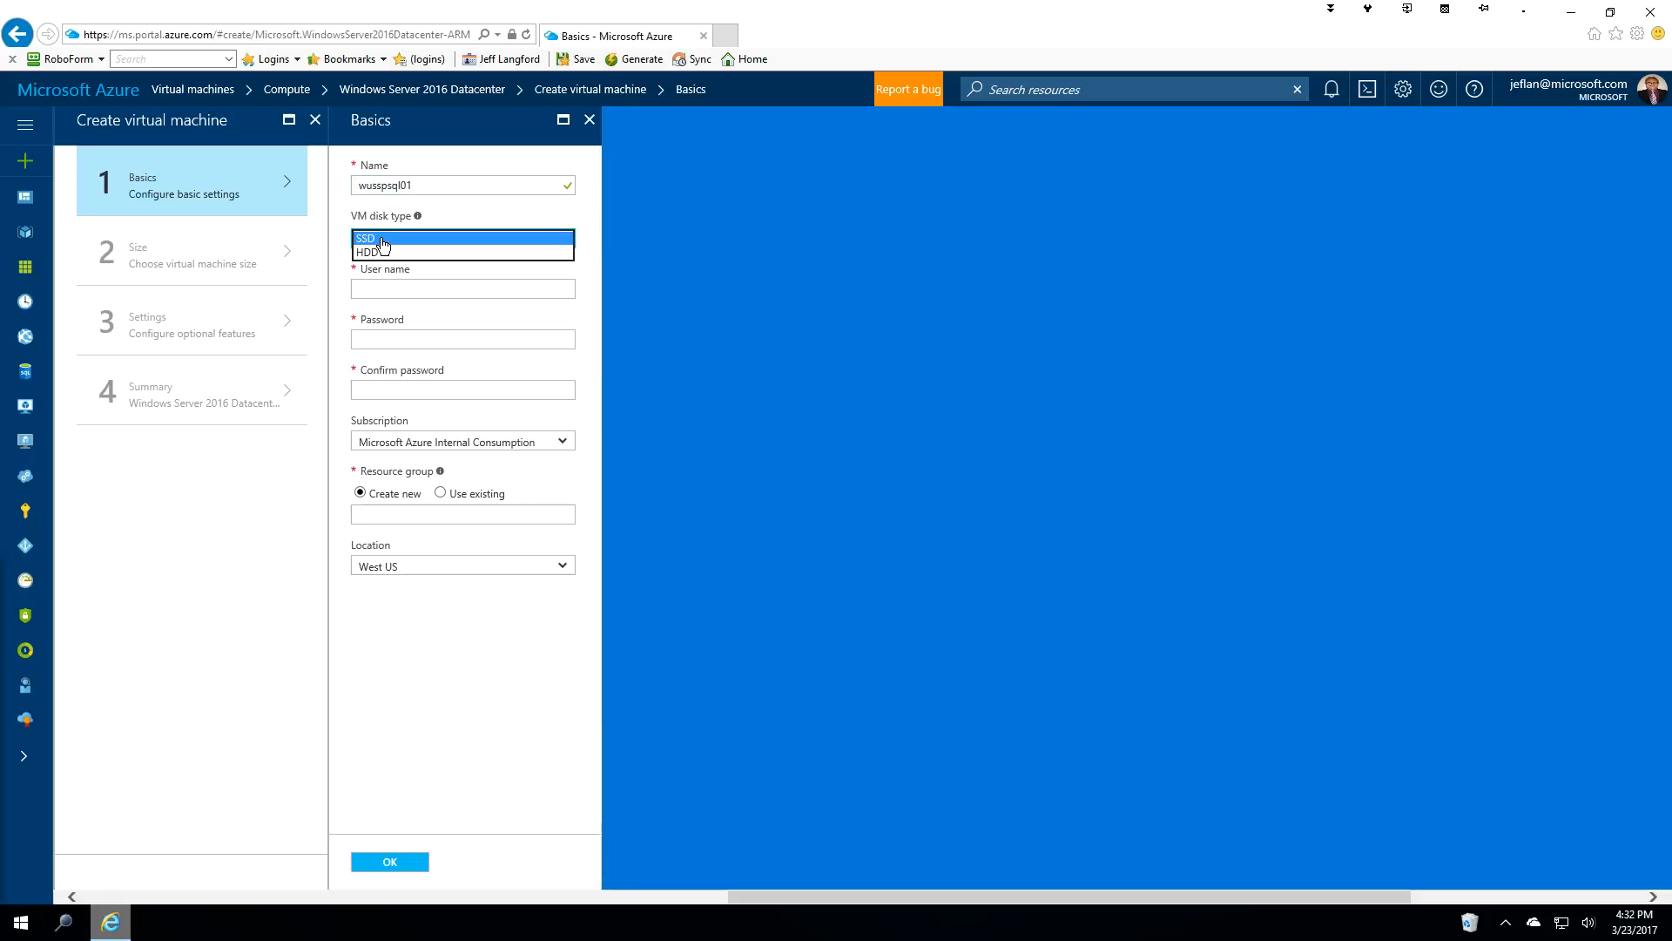
{"action": "left_click", "coordinate": [377, 240]}
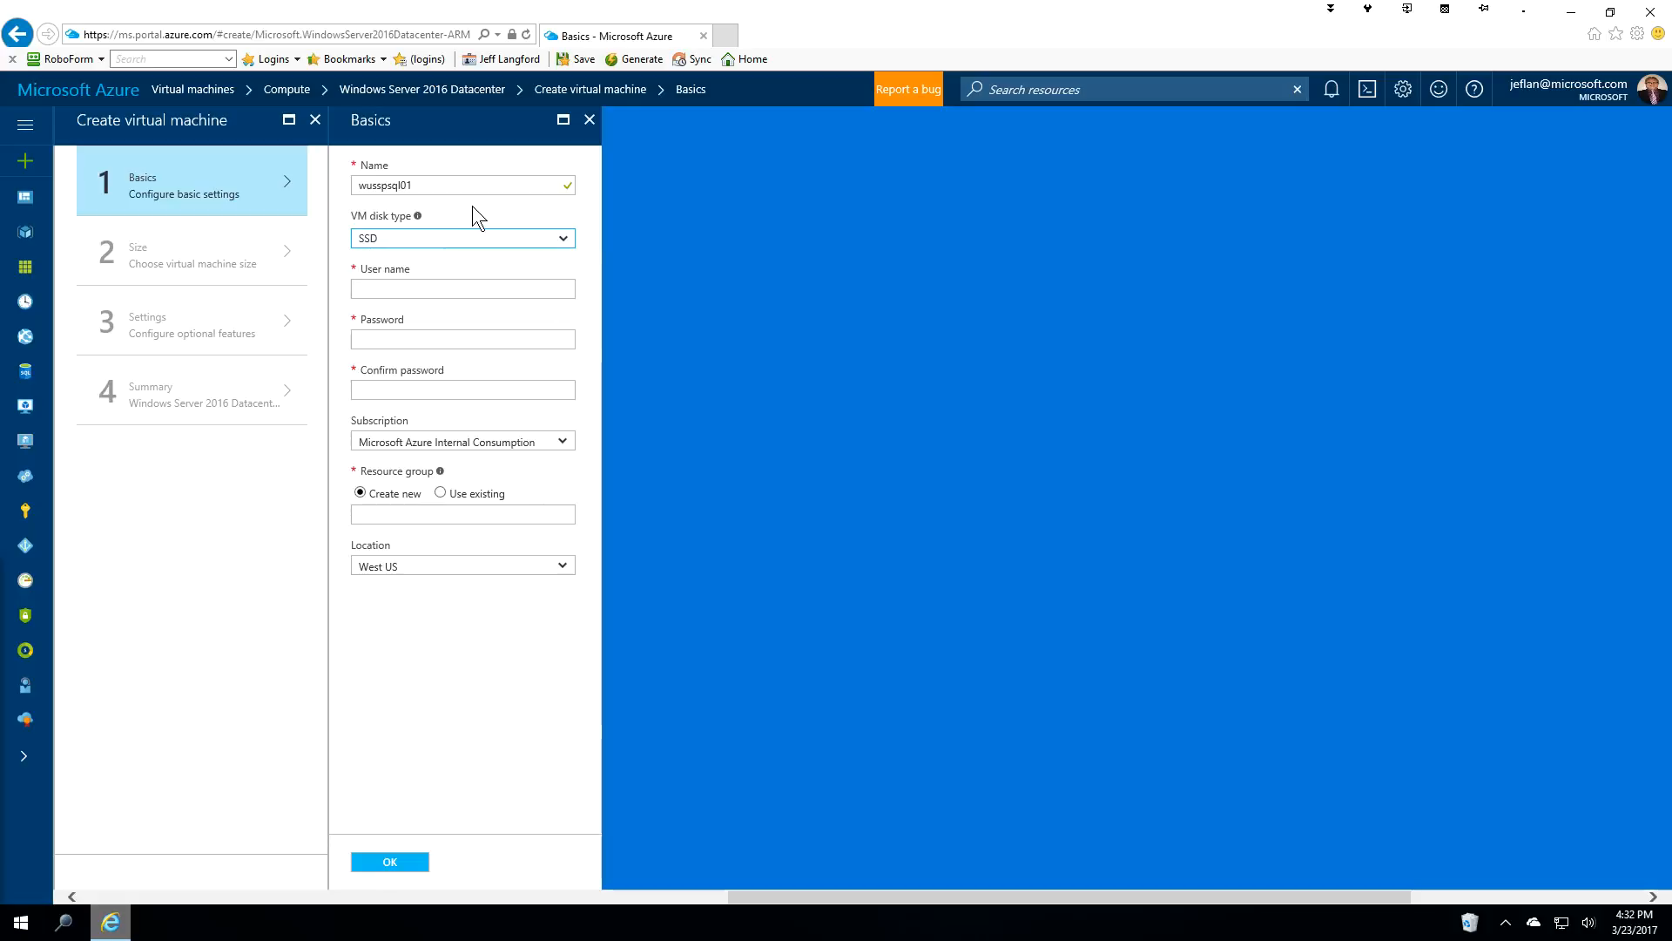
{"action": "left_click", "coordinate": [397, 289]}
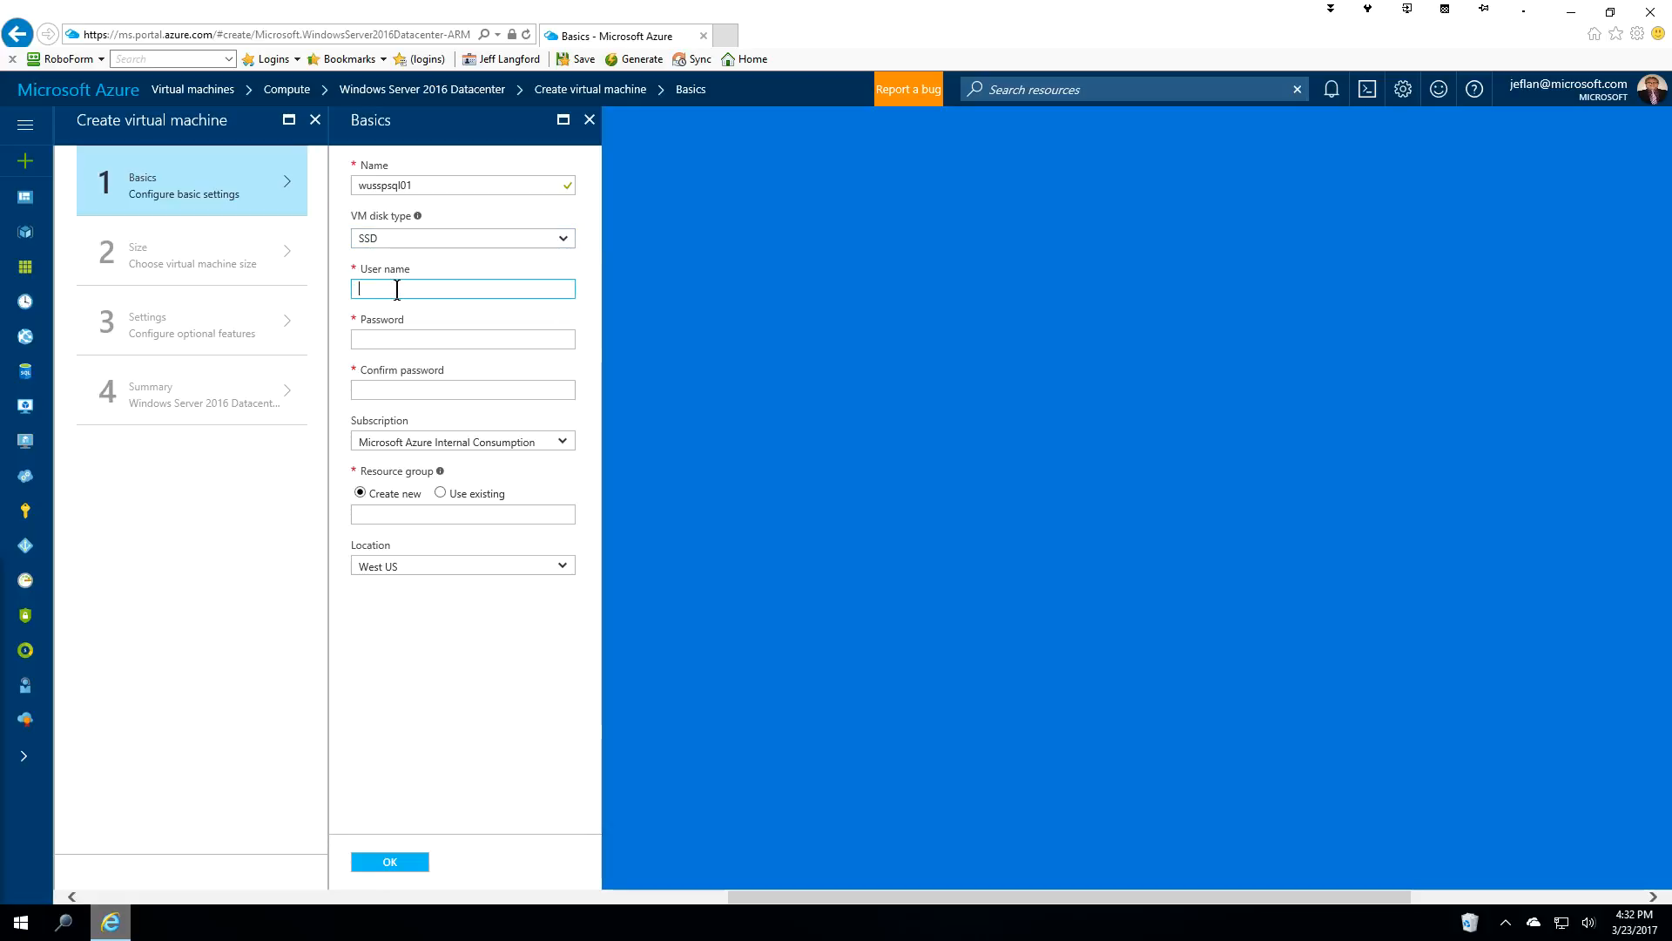
{"action": "type", "text": "admin"}
{"action": "key", "text": "Tab"}
{"action": "type", "text": "Passwo"}
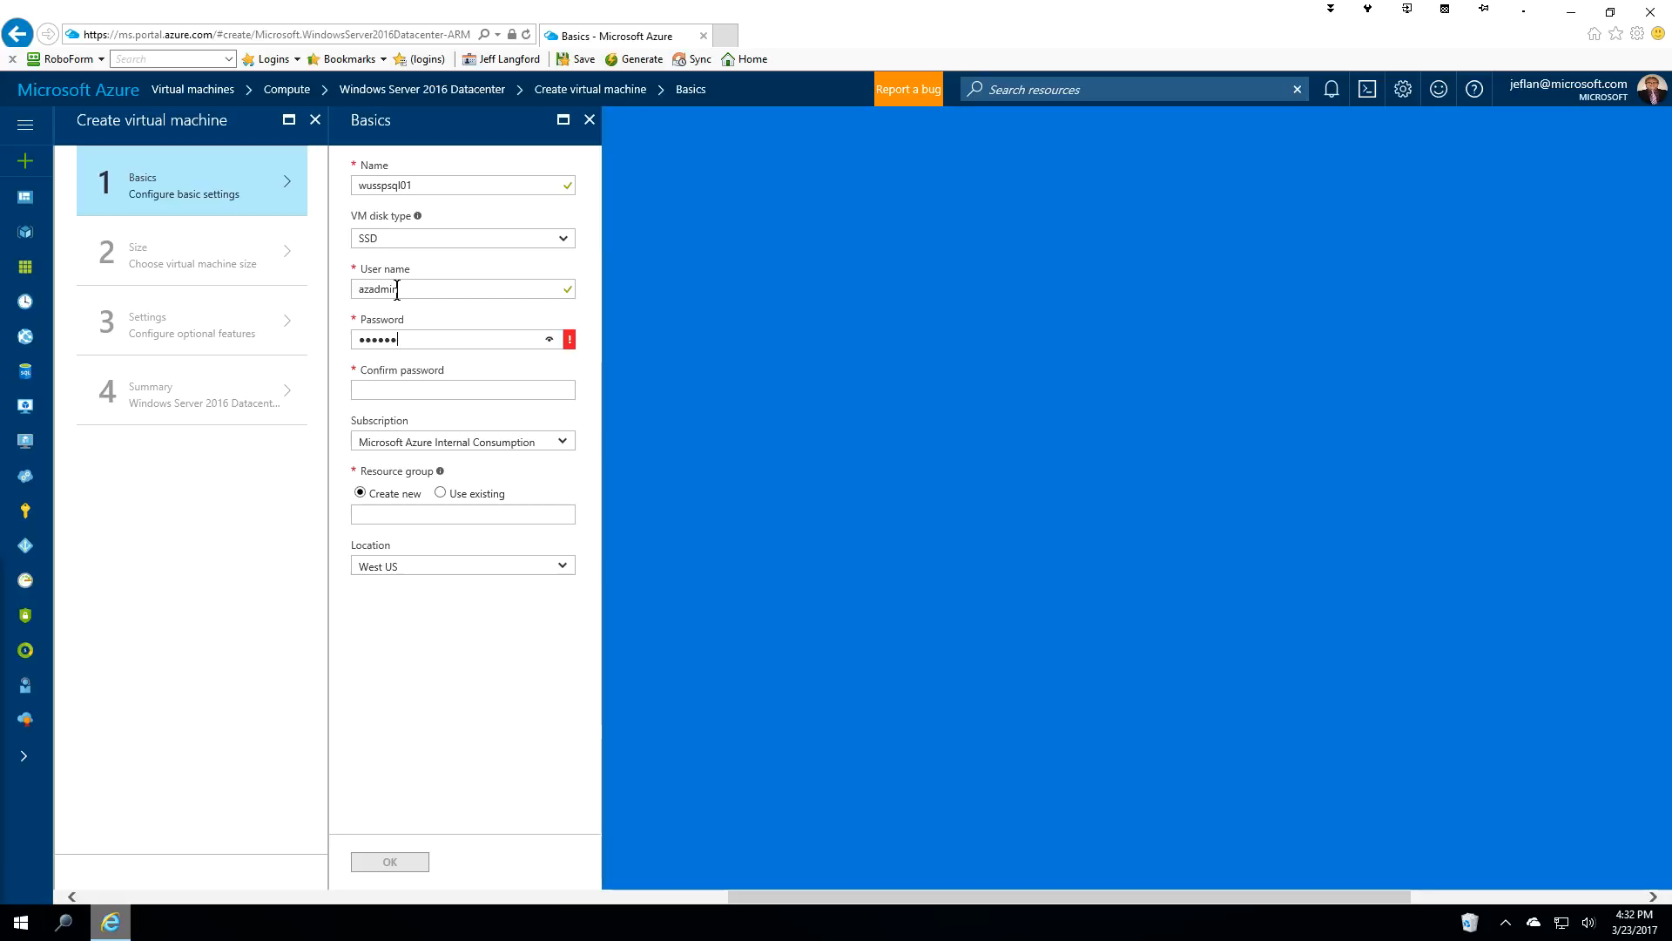
{"action": "type", "text": "•"}
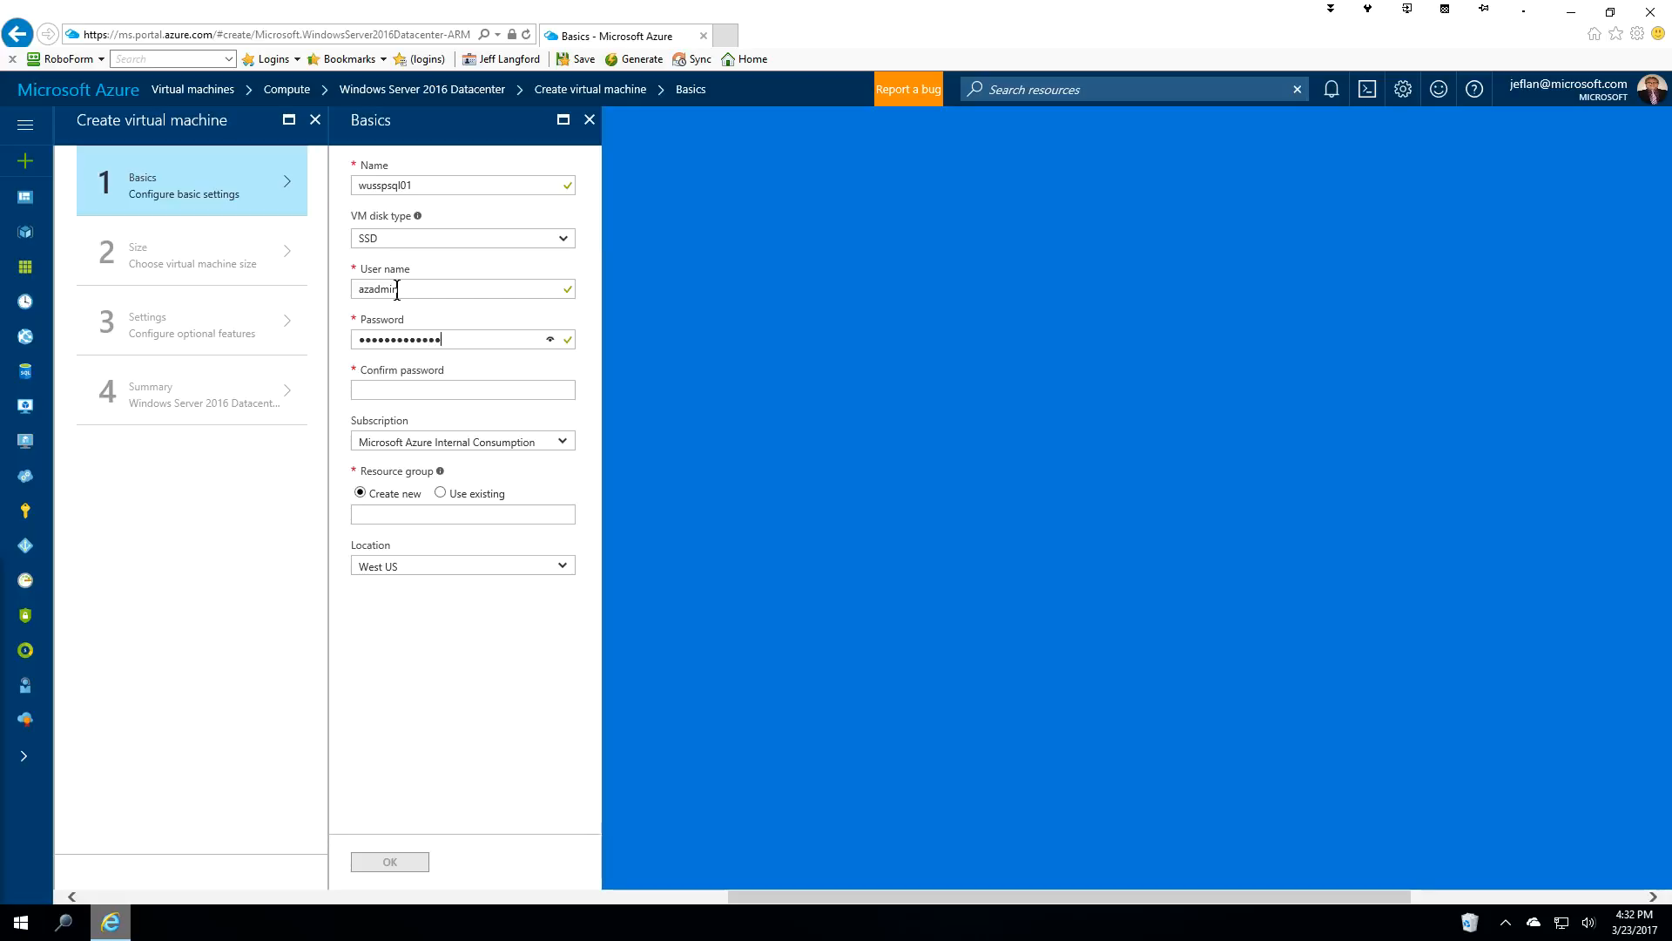
{"action": "key", "text": "Tab"}
{"action": "type", "text": "P•••••••••"}
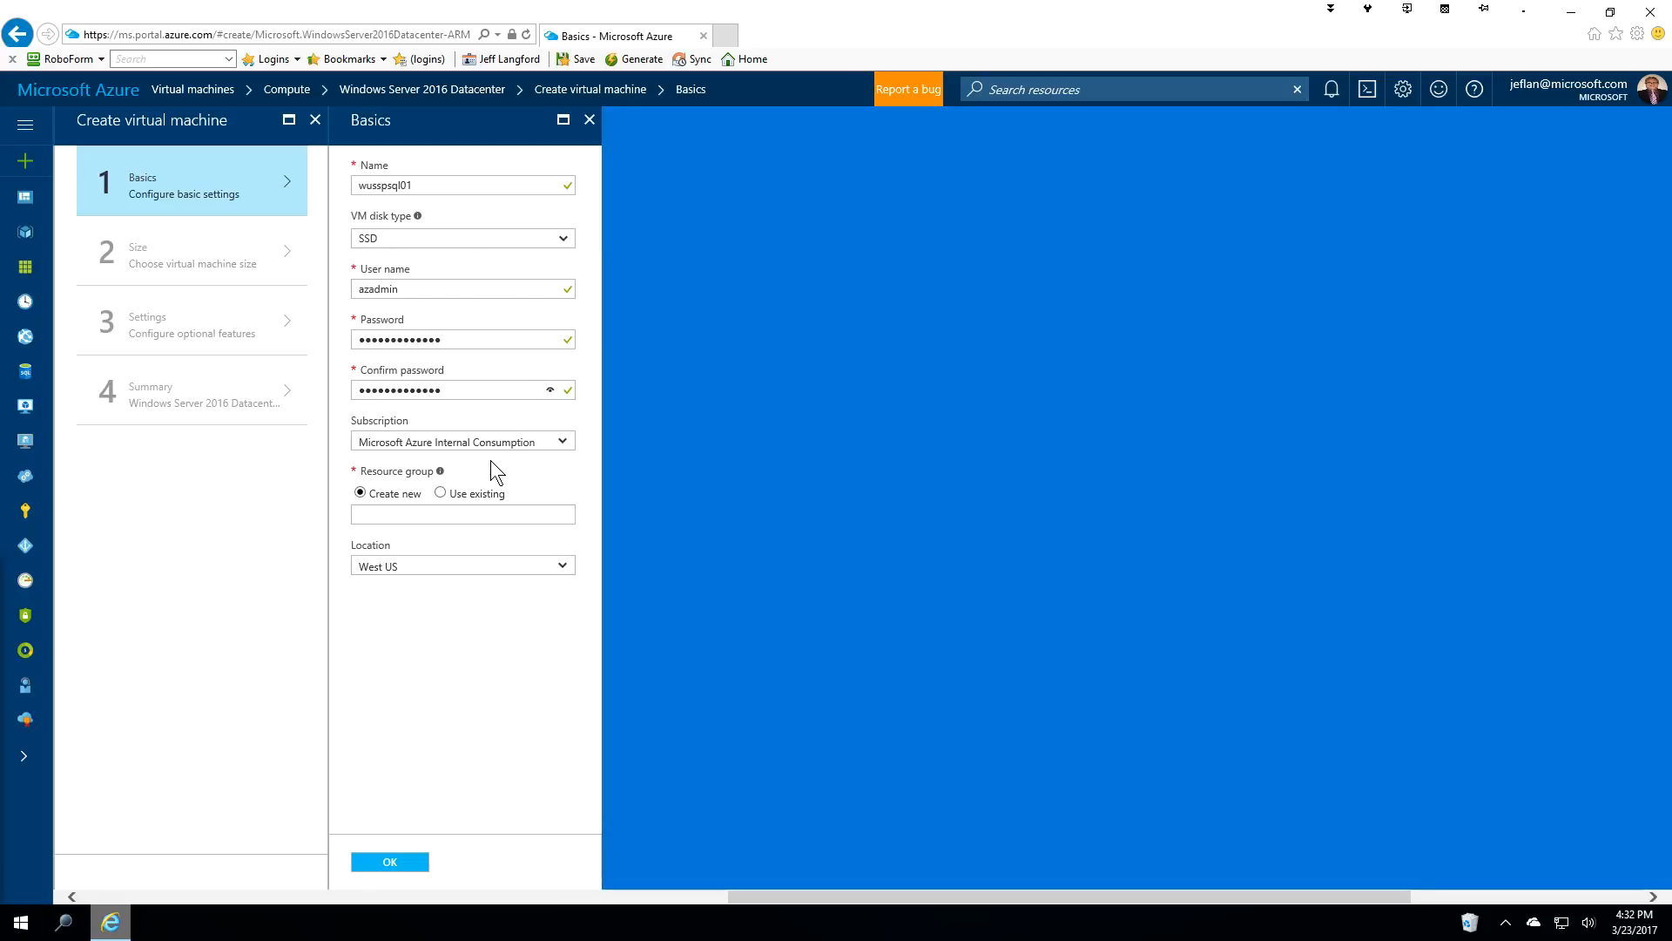
Put the VM in the existing RG-West-VM-Database resource group and confirm the basics.
{"action": "left_click", "coordinate": [440, 493]}
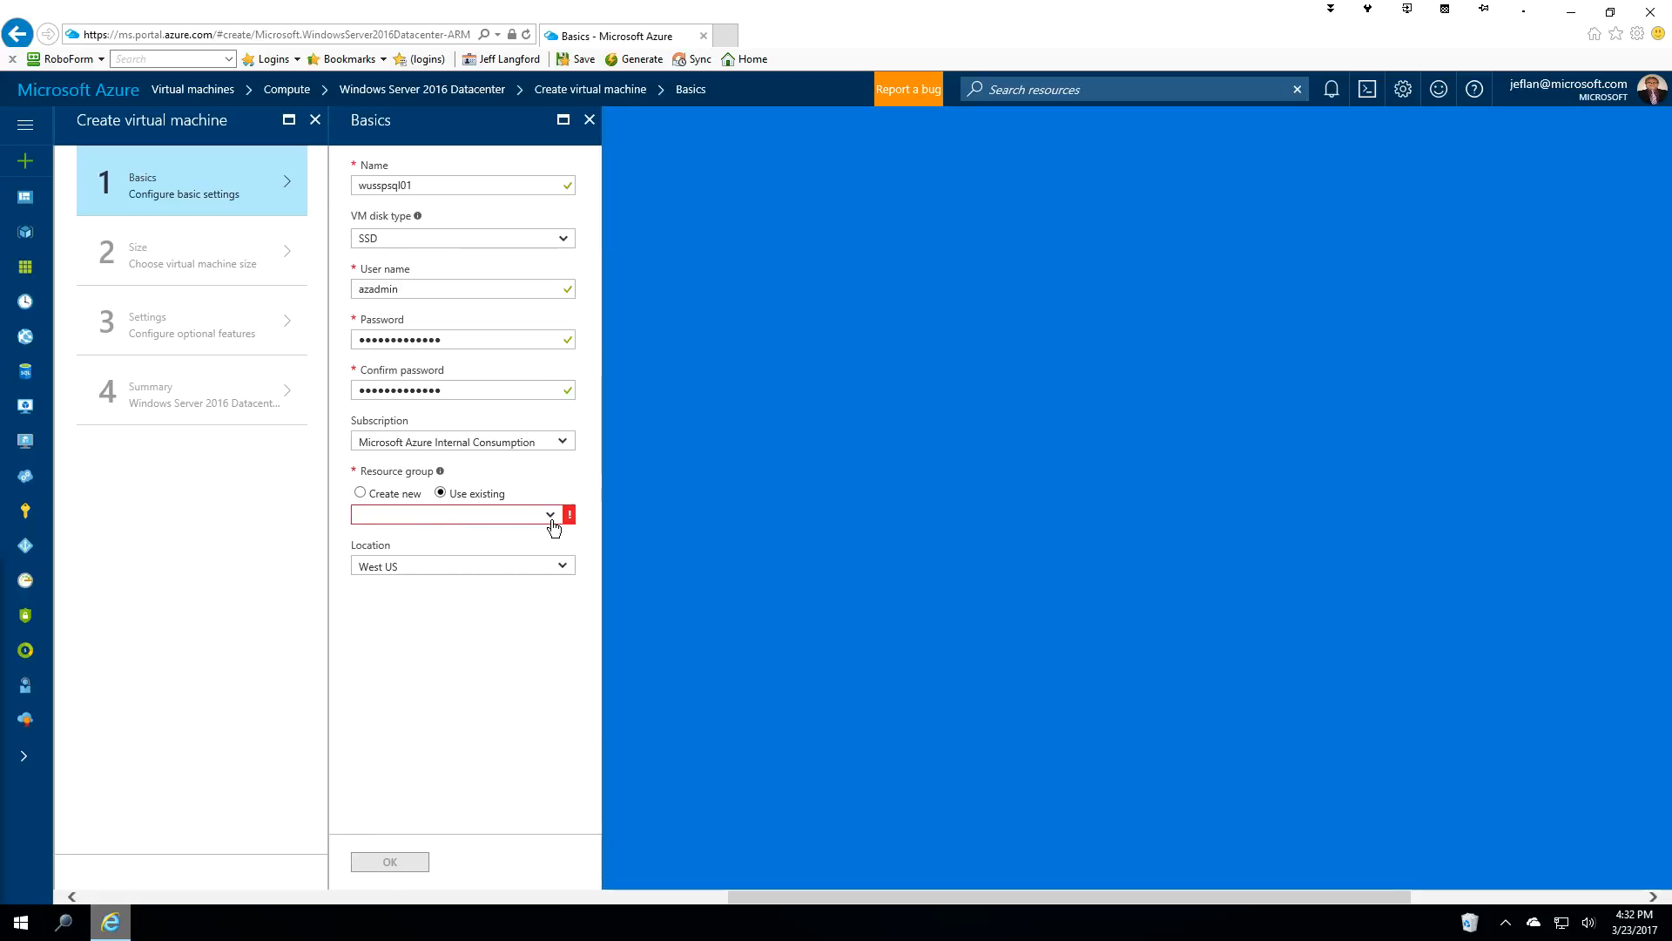
{"action": "left_click", "coordinate": [551, 516]}
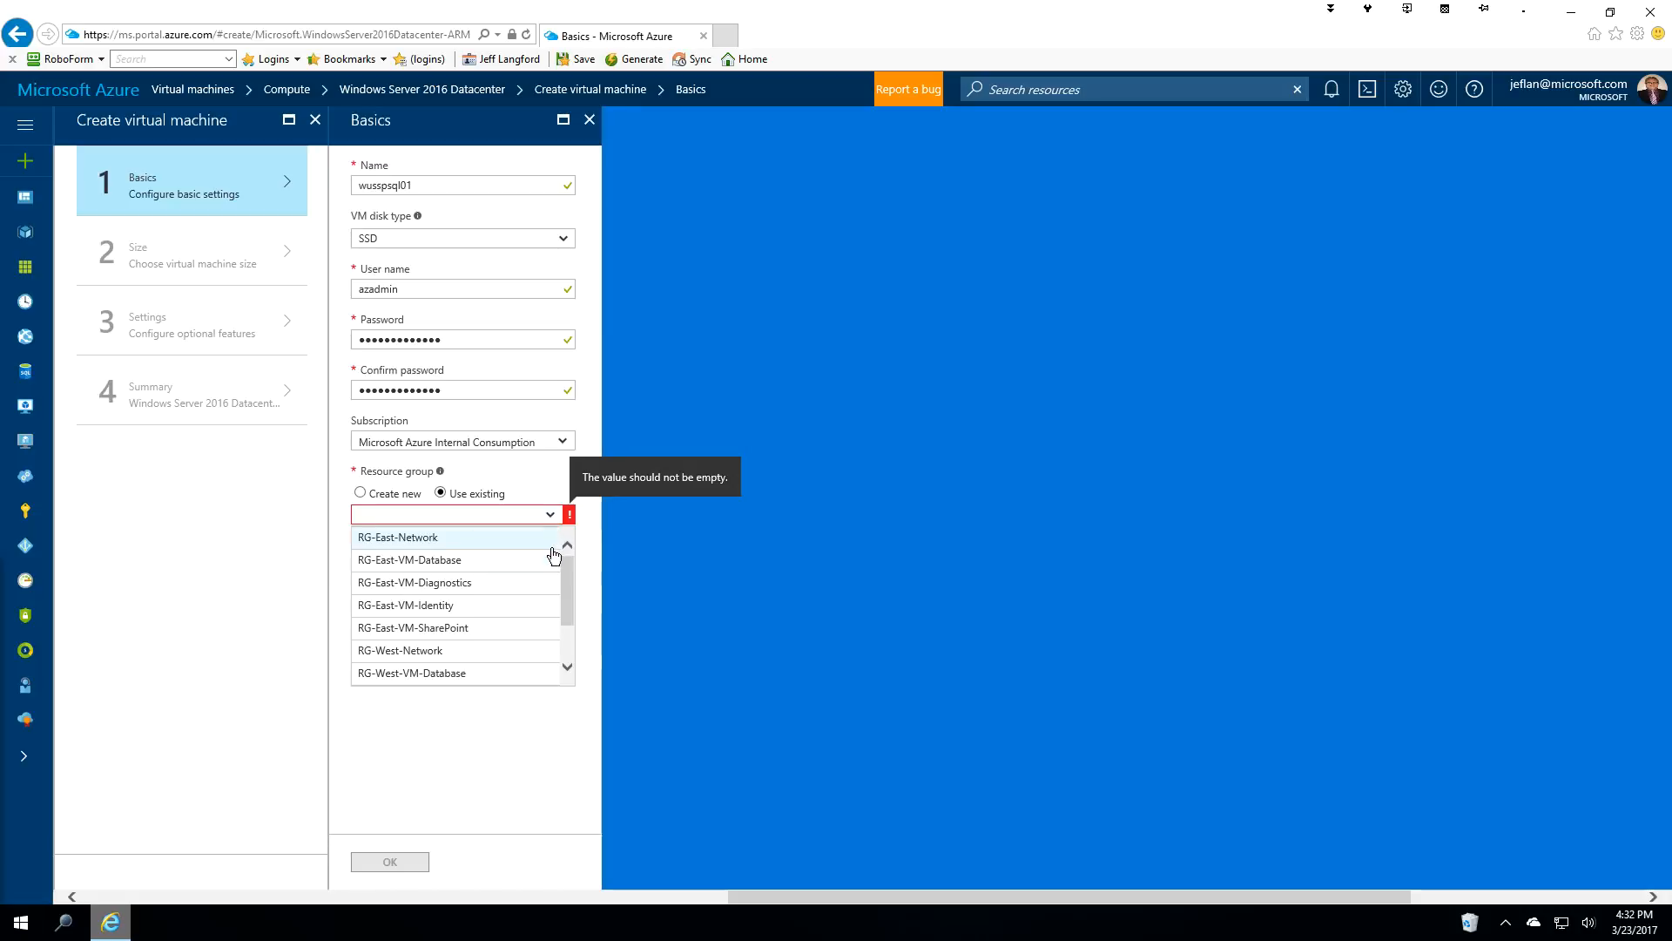
{"action": "left_click_drag", "start_coordinate": [566, 568], "coordinate": [564, 642]}
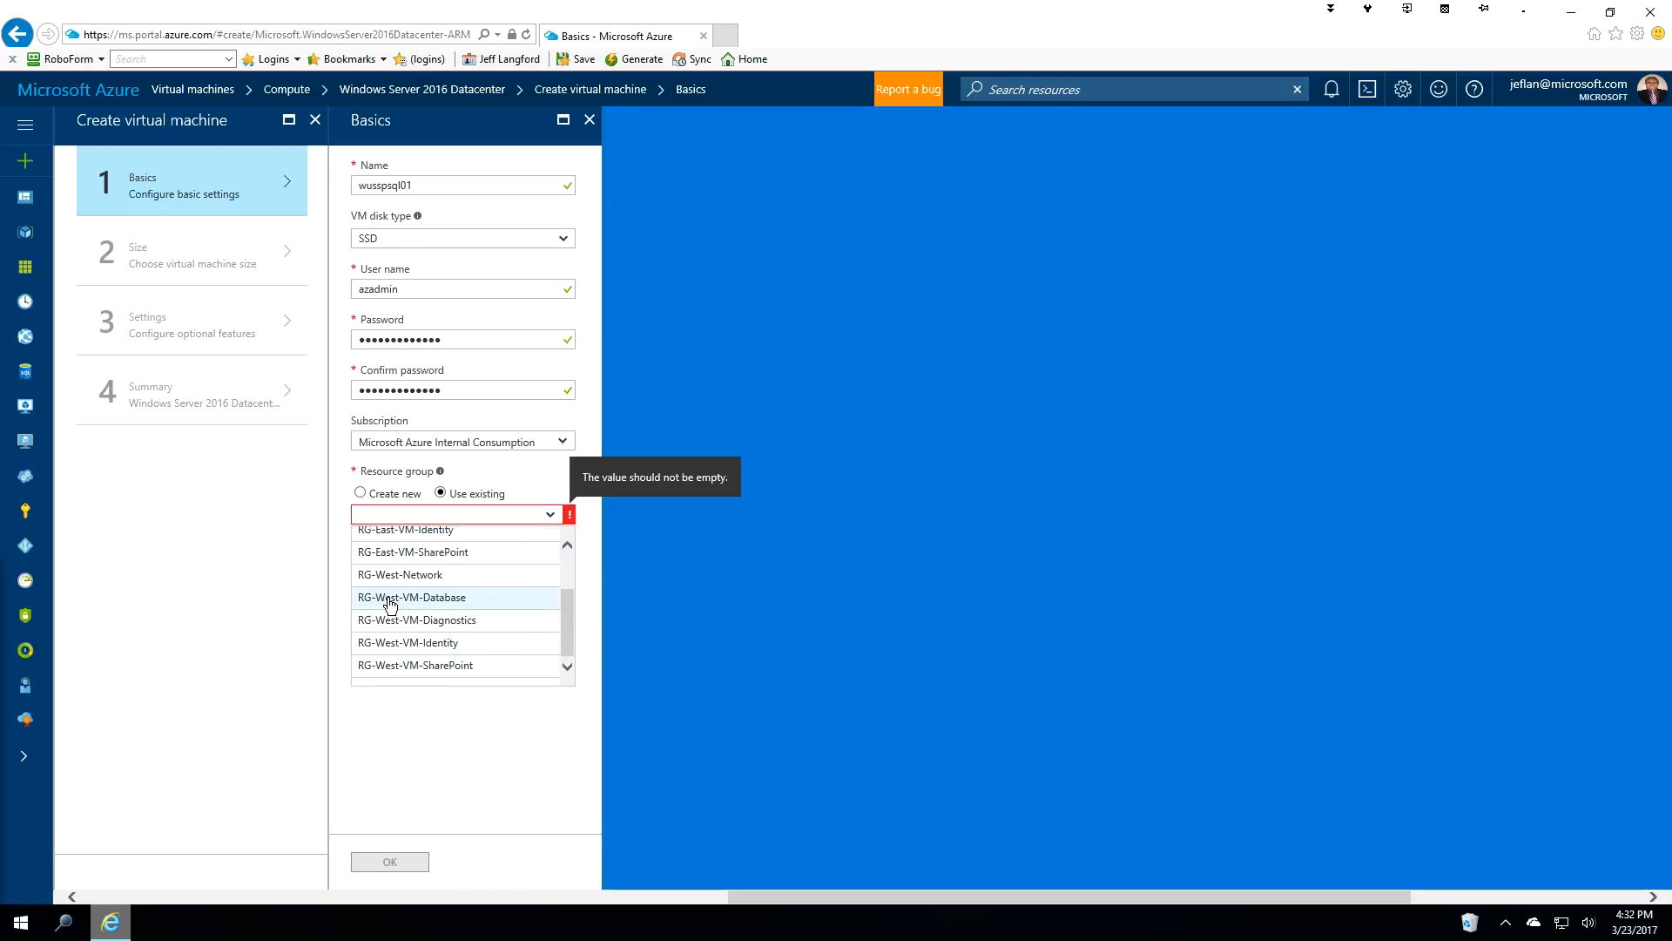
{"action": "left_click", "coordinate": [459, 599]}
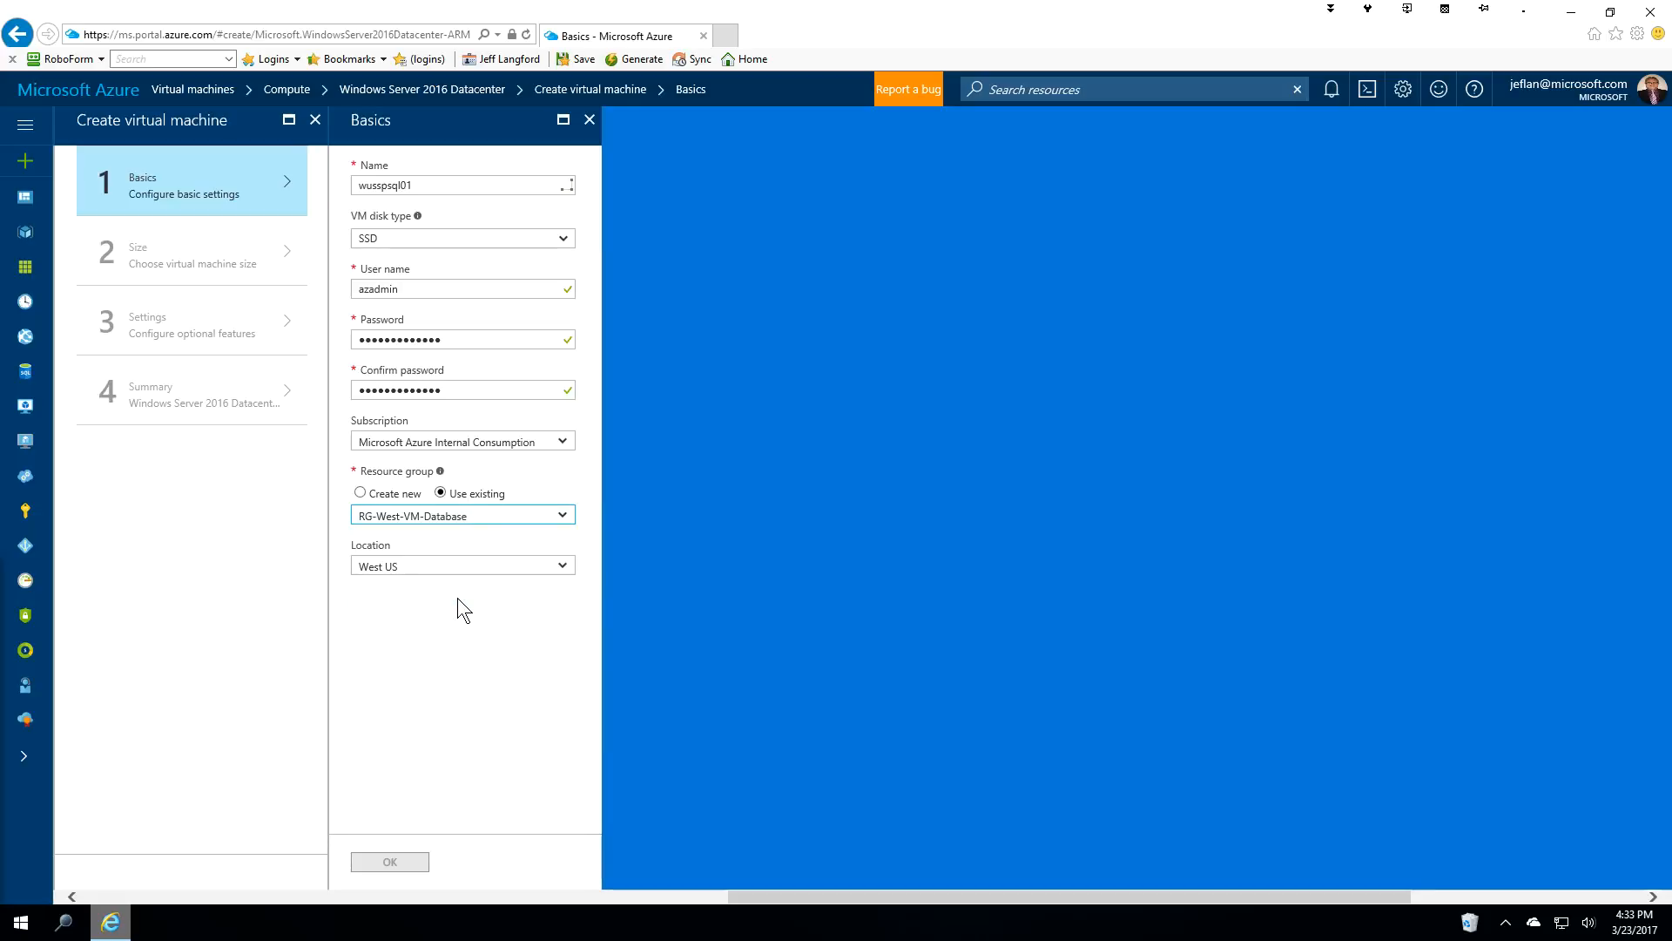
{"action": "left_click", "coordinate": [399, 862]}
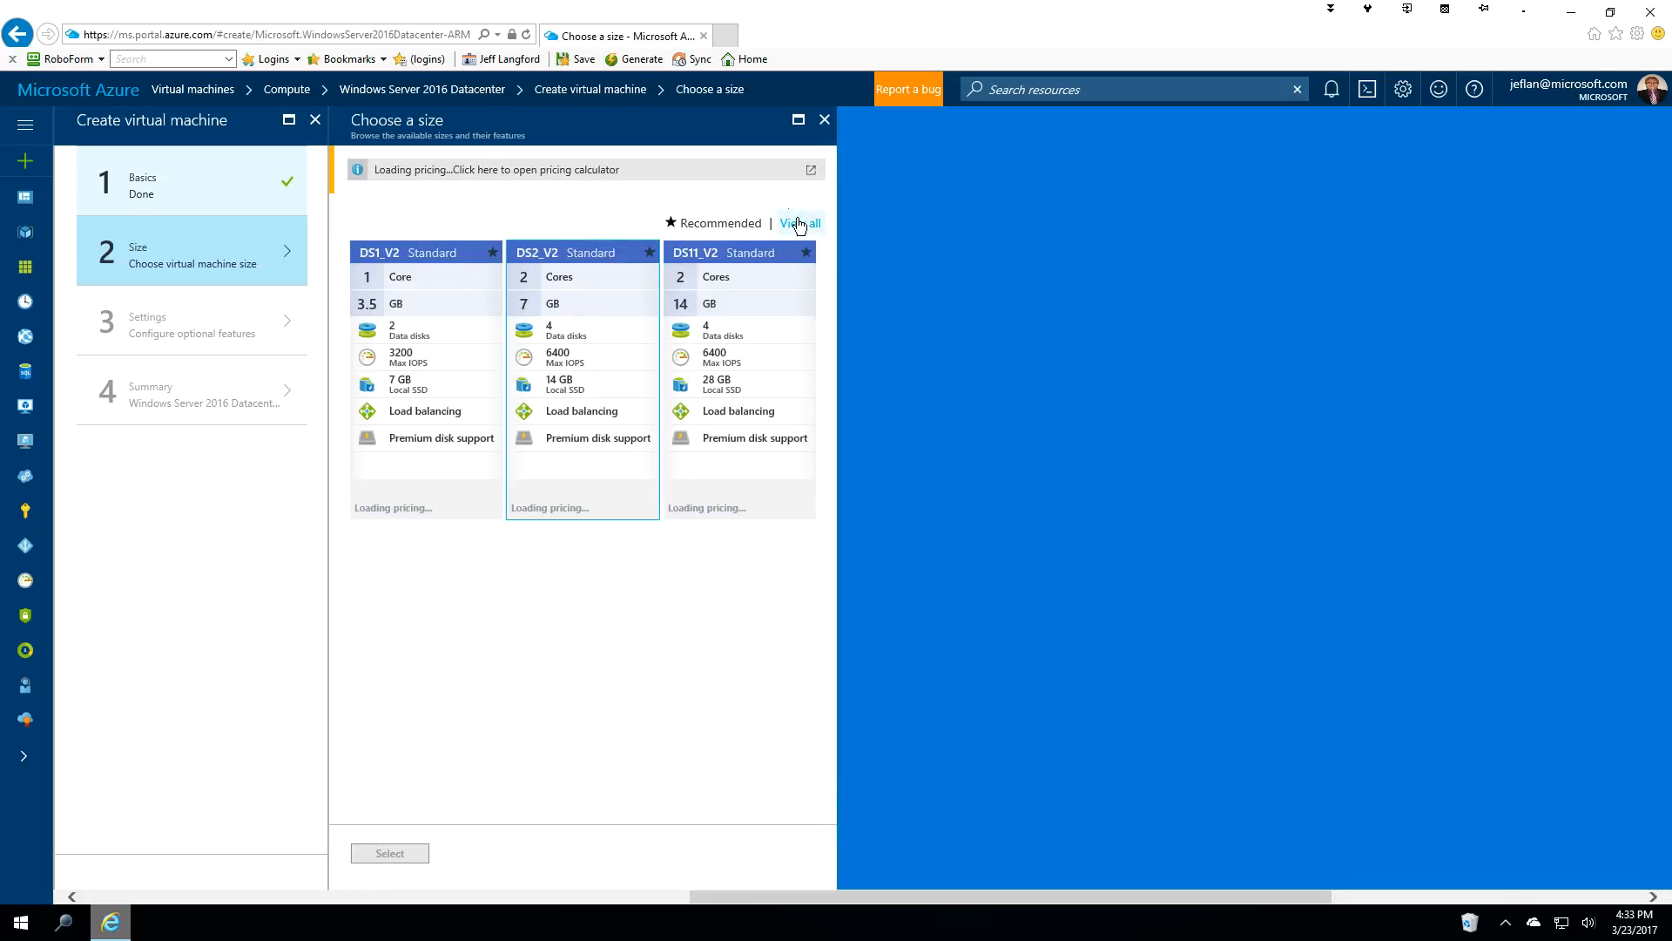
Pick DS3_V2 (395.06 USD/month) from the full list of VM sizes.
{"action": "left_click", "coordinate": [810, 228]}
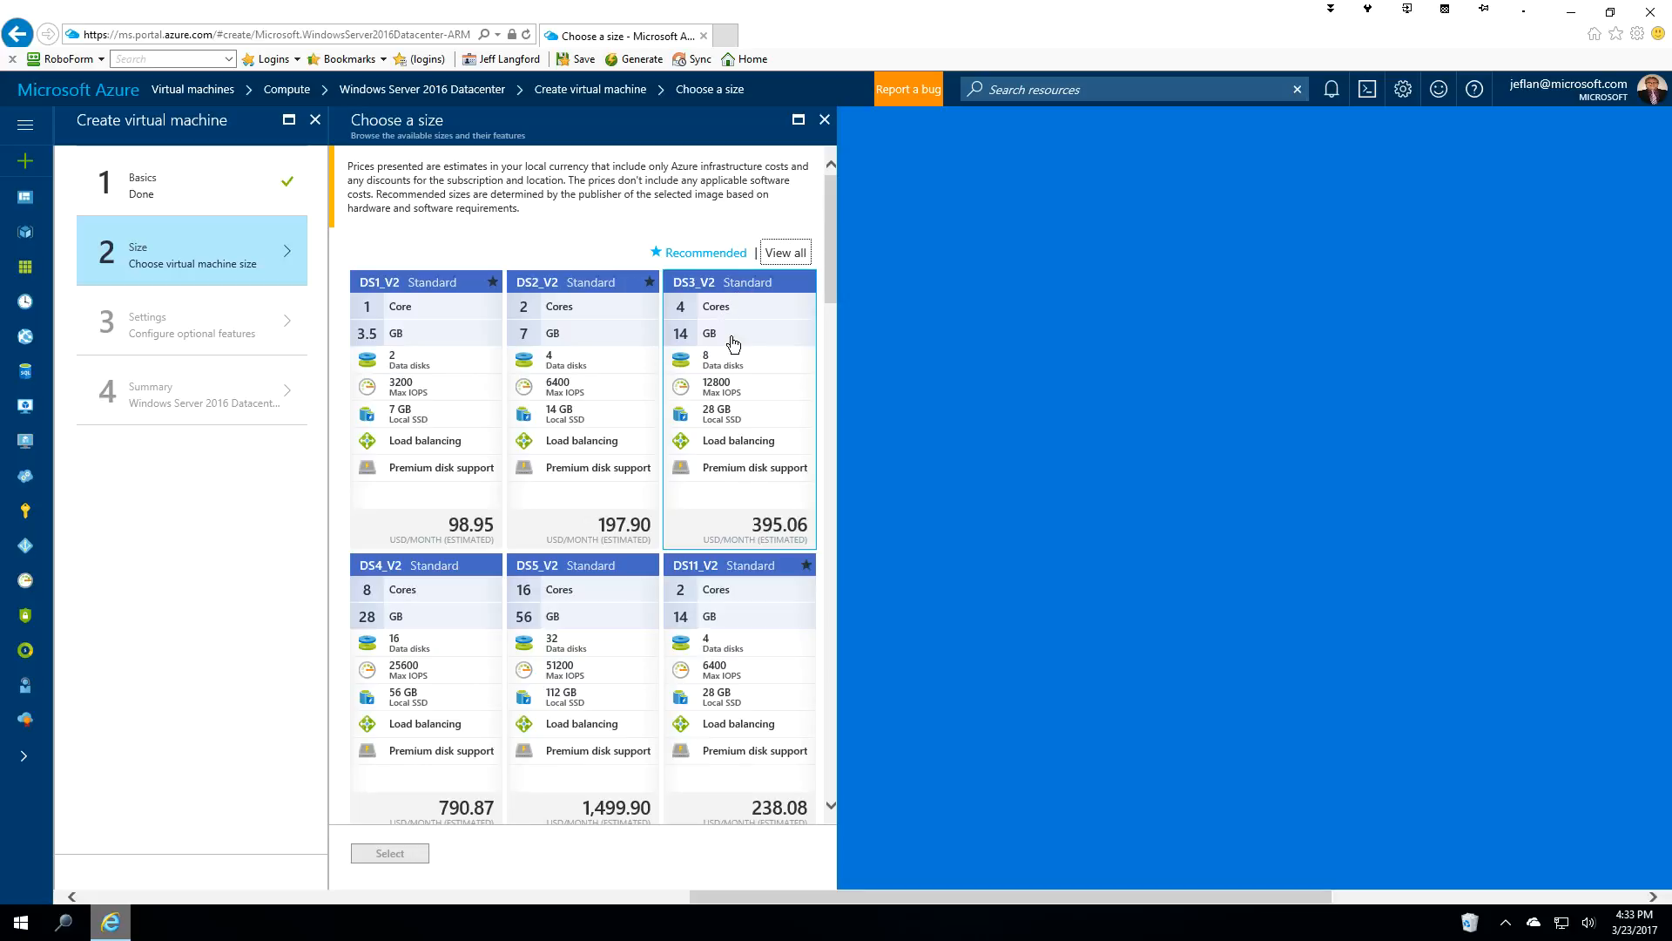
{"action": "left_click", "coordinate": [734, 281]}
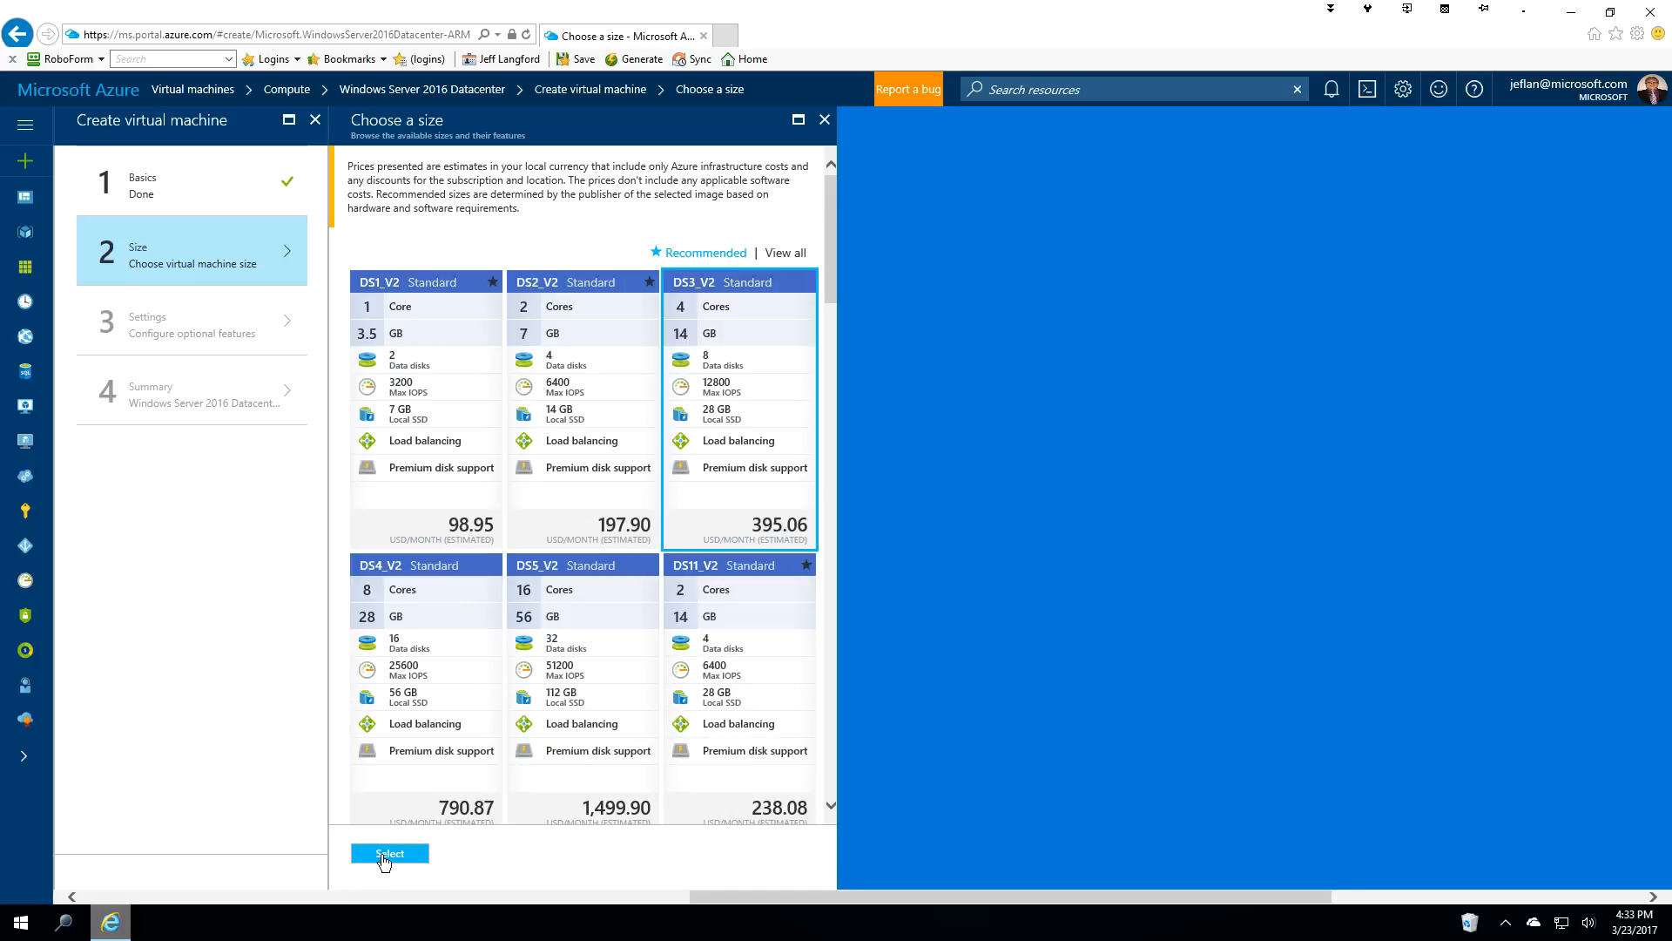
{"action": "left_click", "coordinate": [383, 854]}
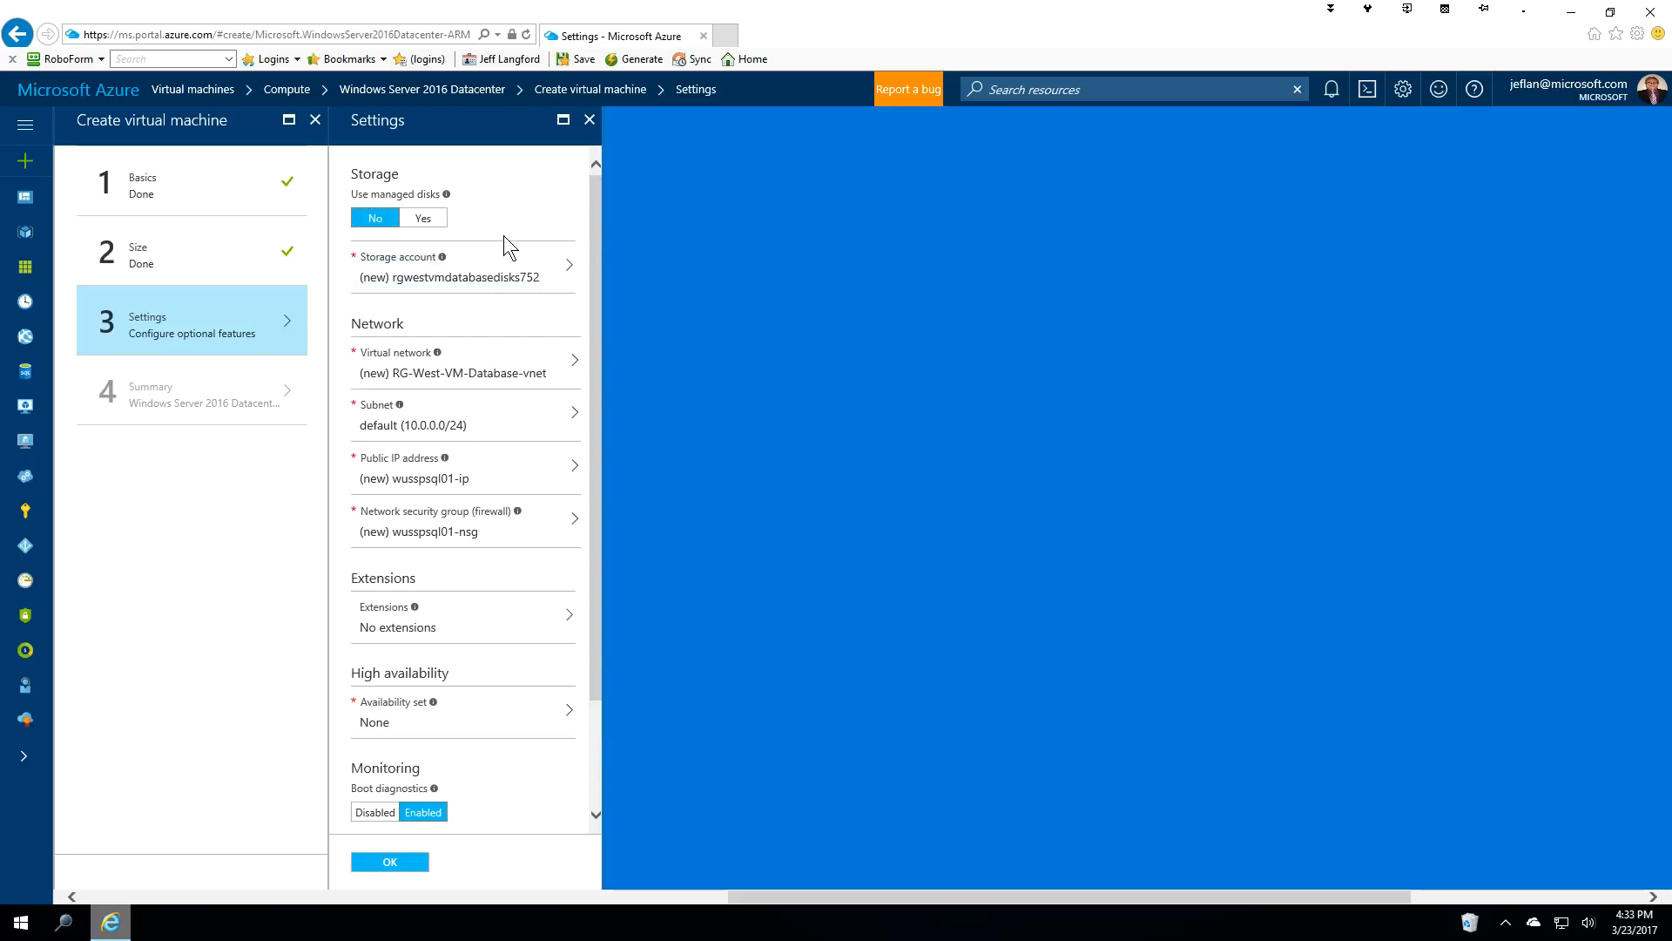
Use storage account spnwwusvmdb on Vnet-West's servers subnet (10.20.3.0/24).
{"action": "left_click", "coordinate": [486, 276]}
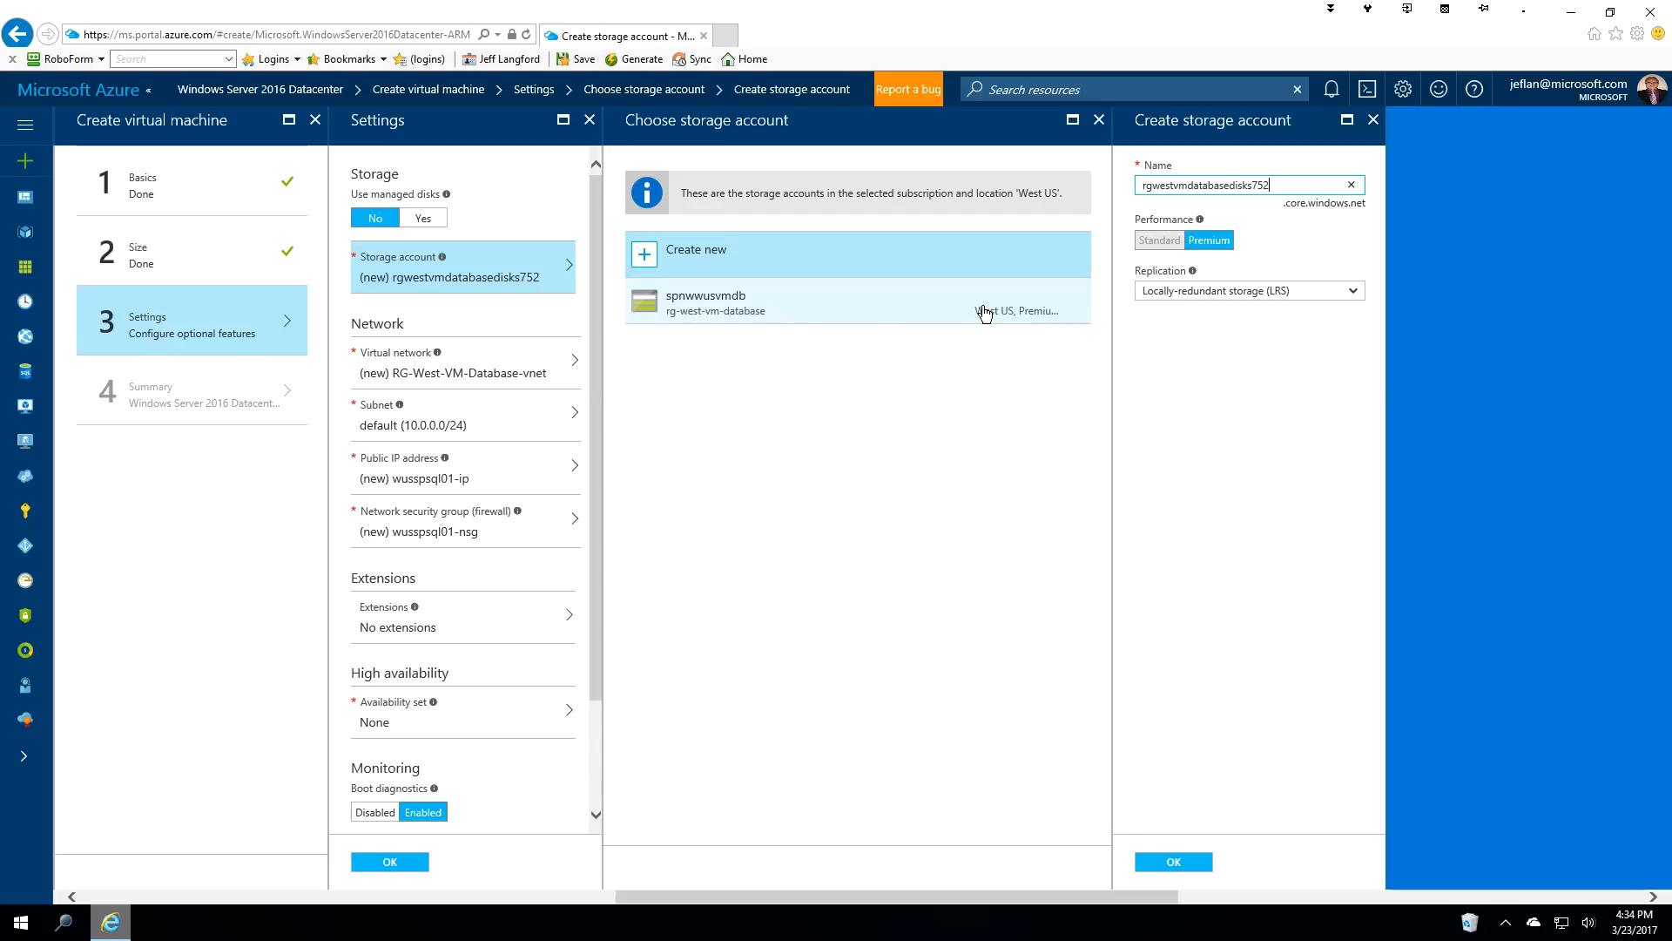
{"action": "left_click", "coordinate": [759, 311]}
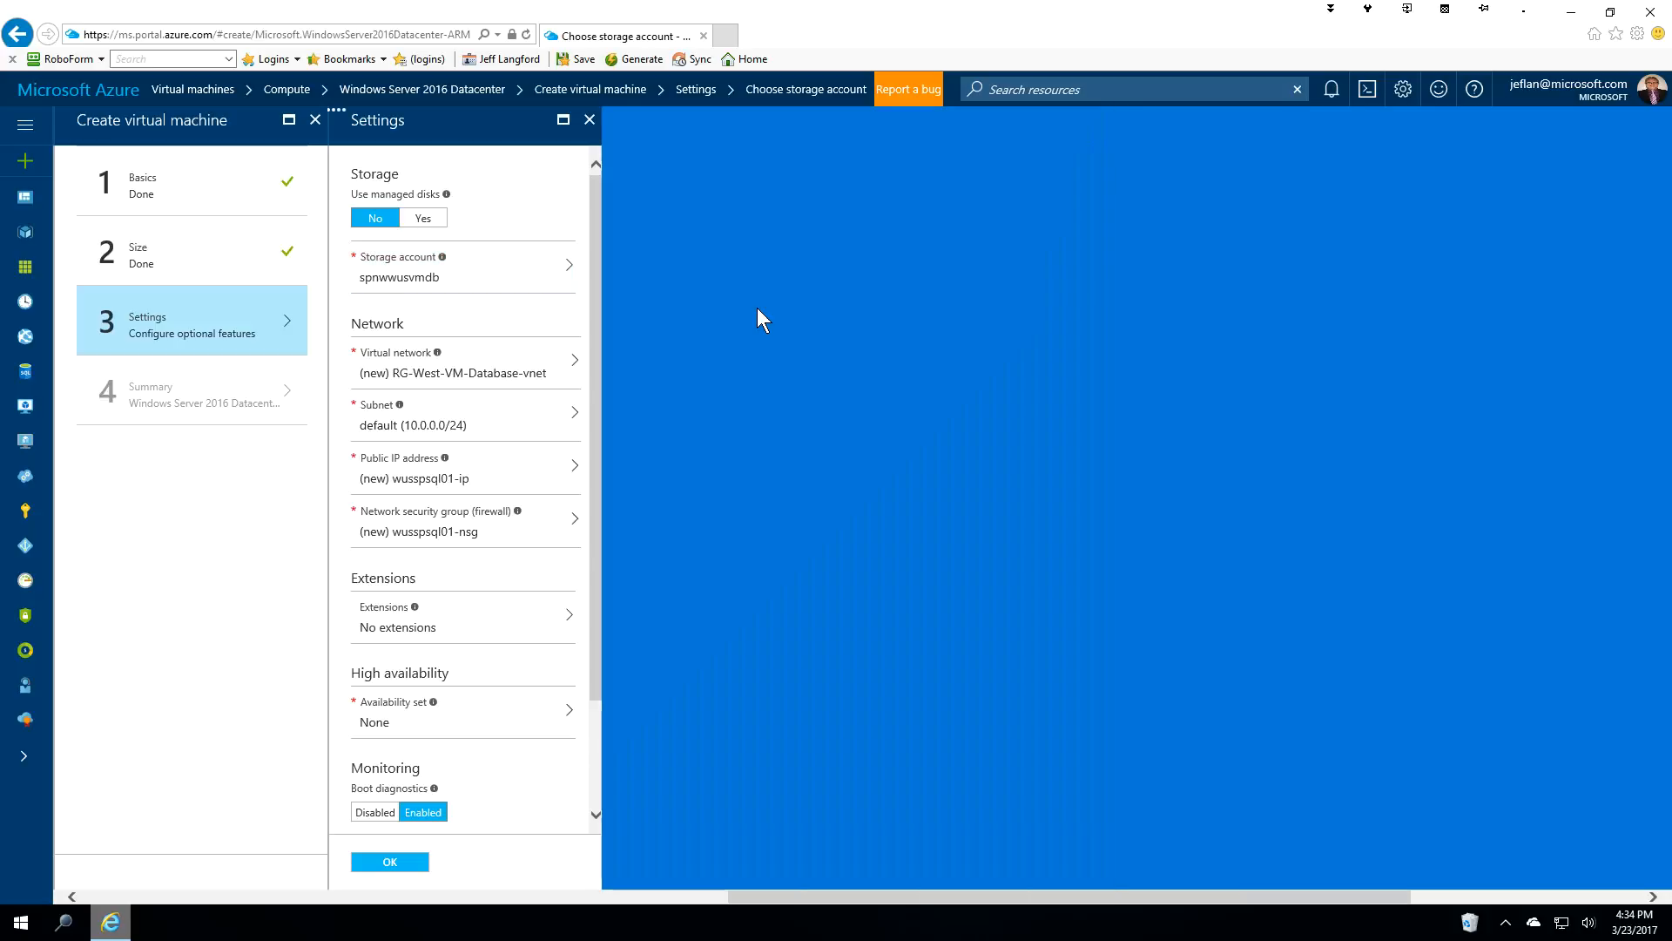
{"action": "left_click", "coordinate": [523, 376]}
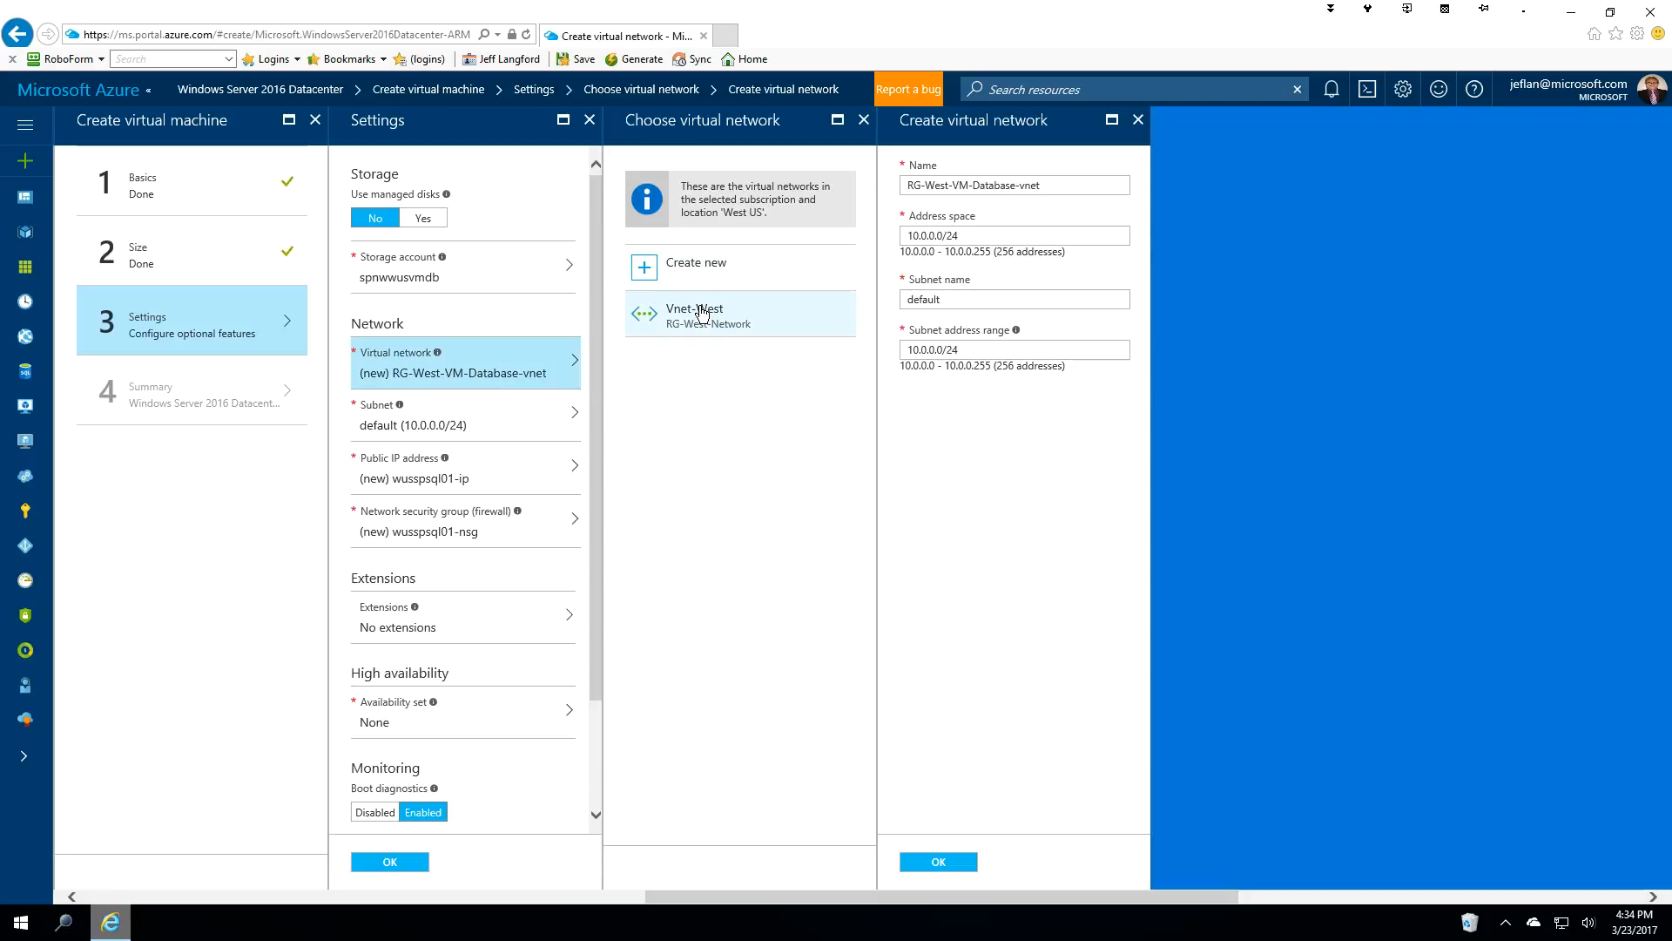
{"action": "left_click", "coordinate": [697, 318]}
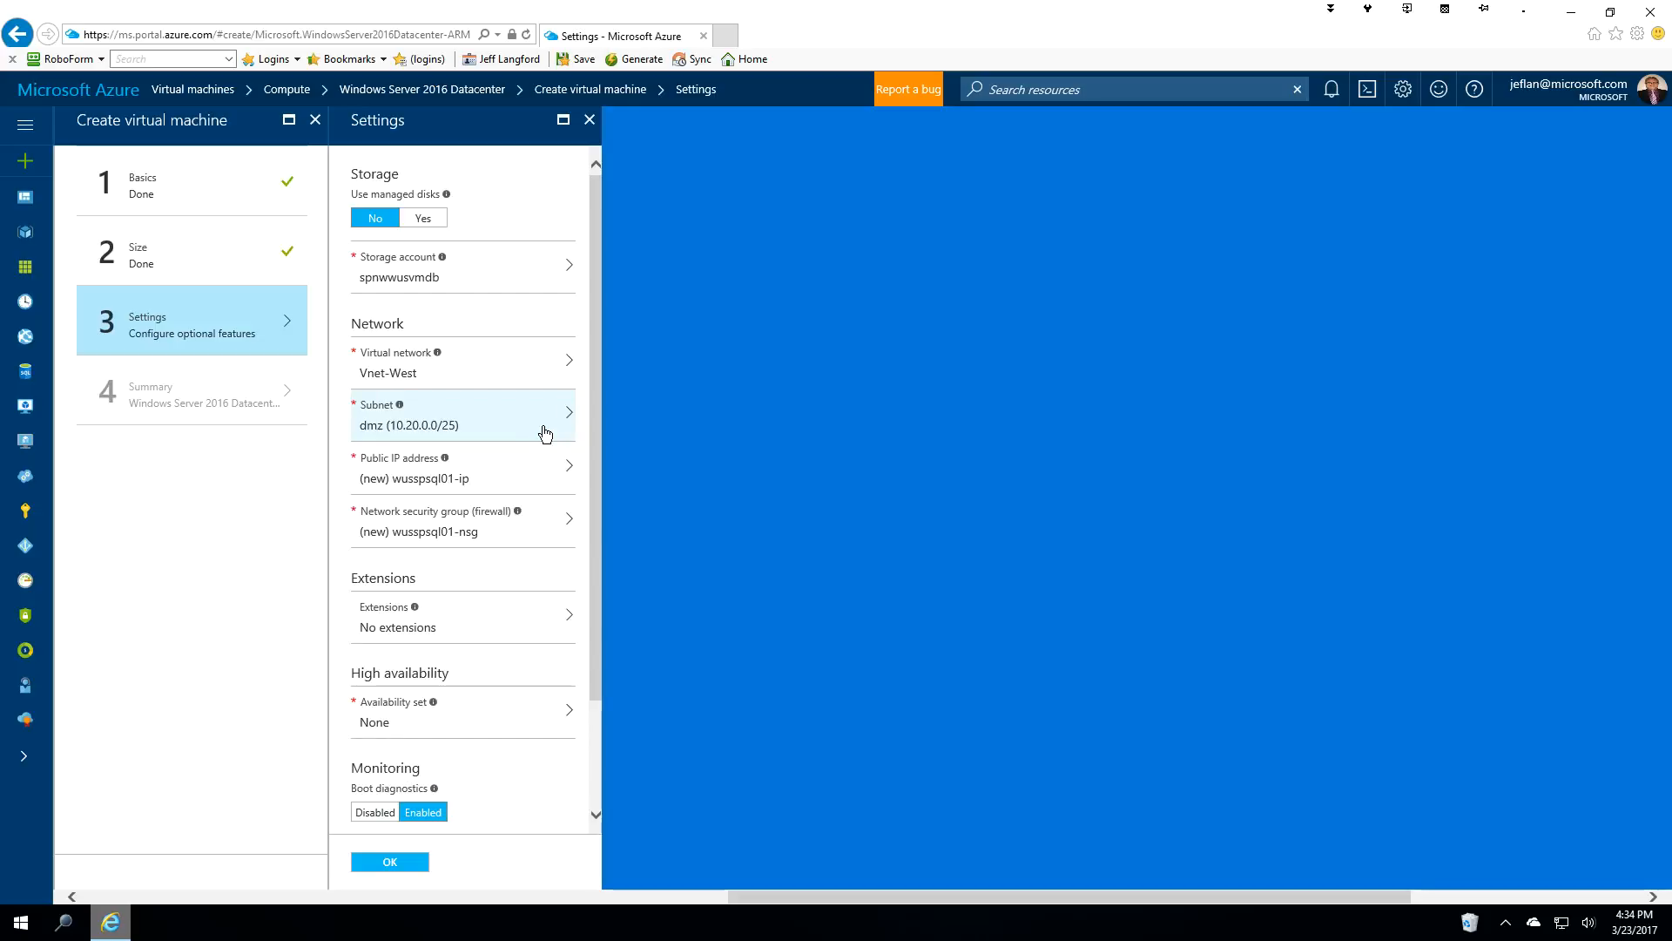
{"action": "left_click", "coordinate": [545, 433]}
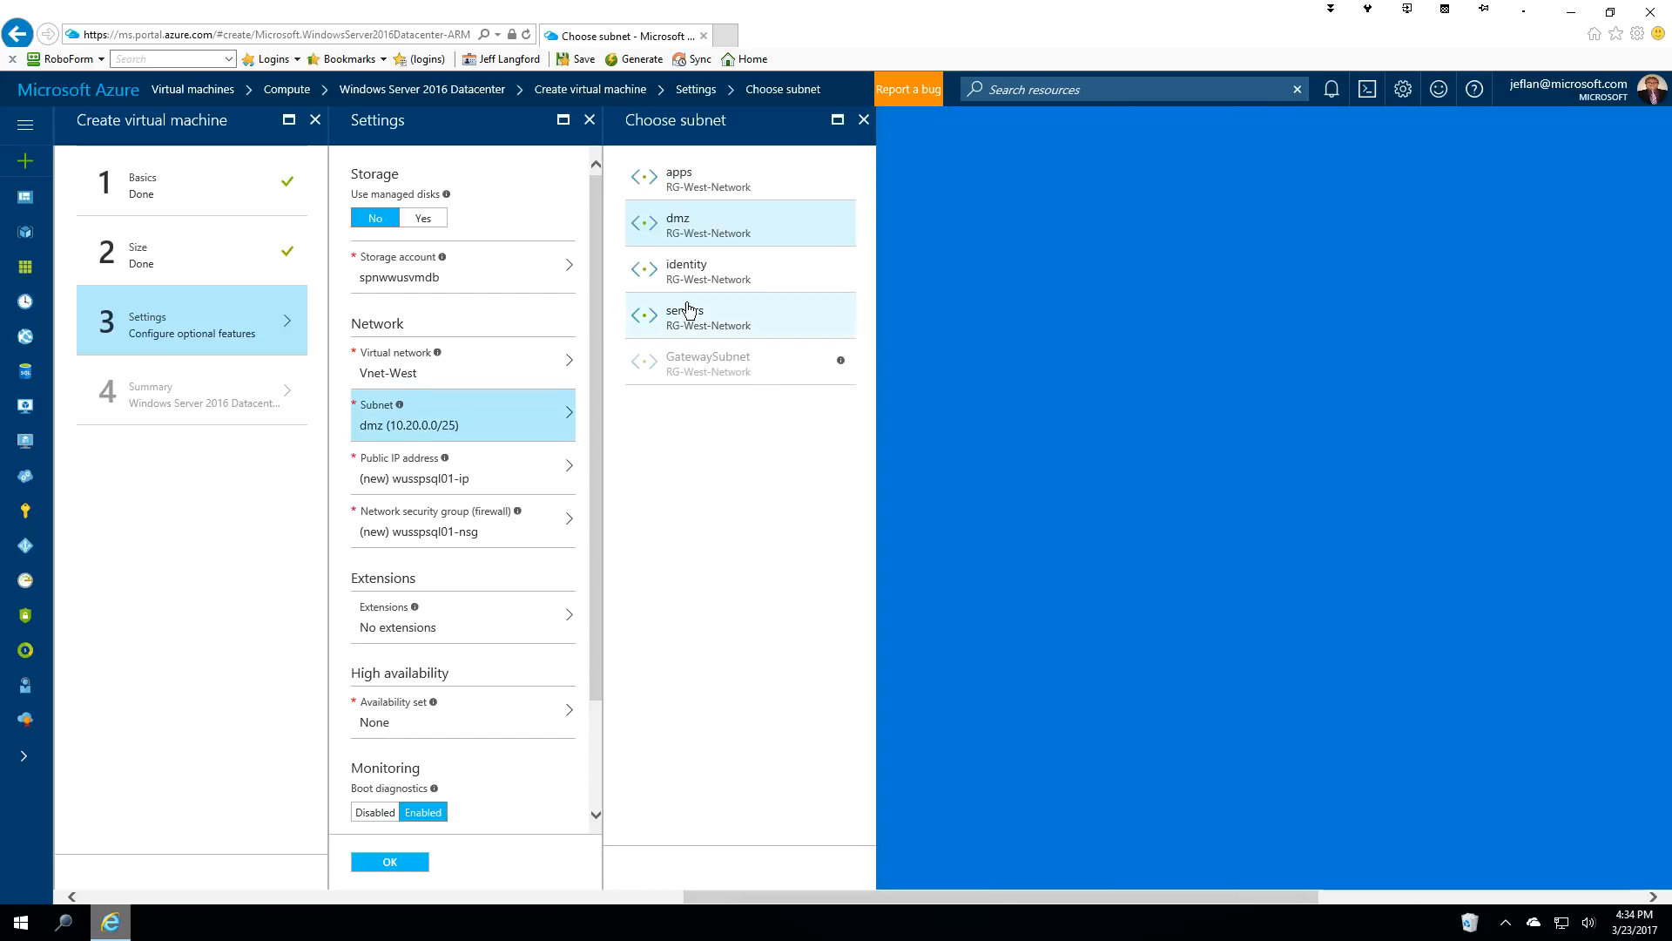
{"action": "left_click", "coordinate": [689, 319]}
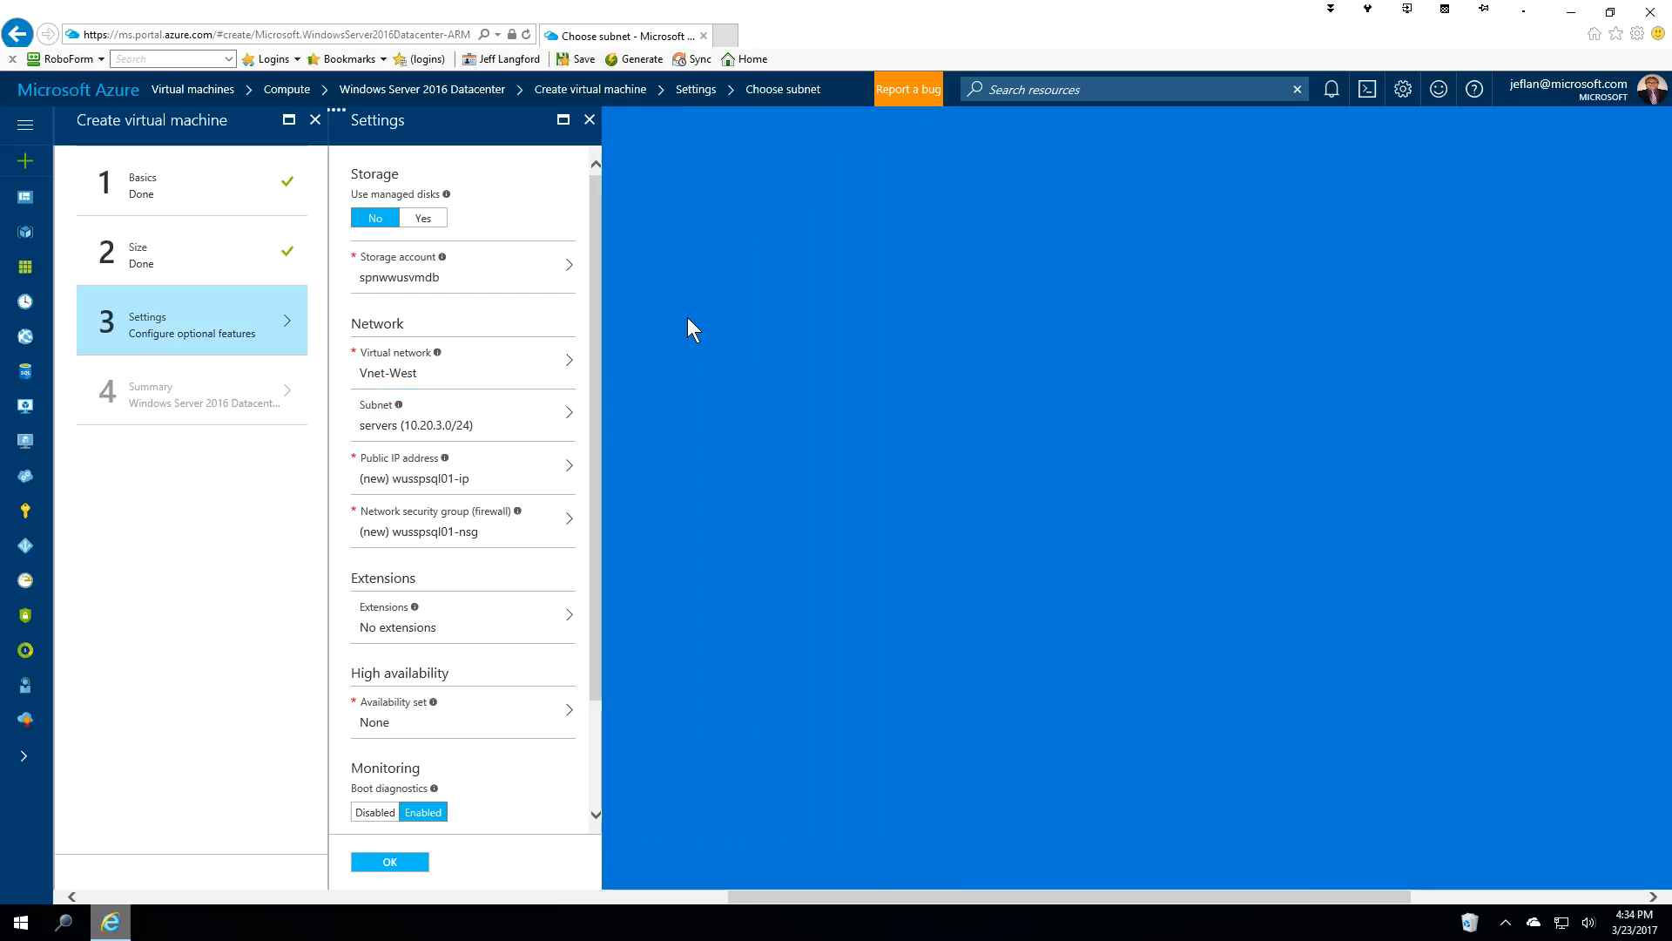
Set both the public IP address and the network security group to None.
{"action": "left_click", "coordinate": [521, 480]}
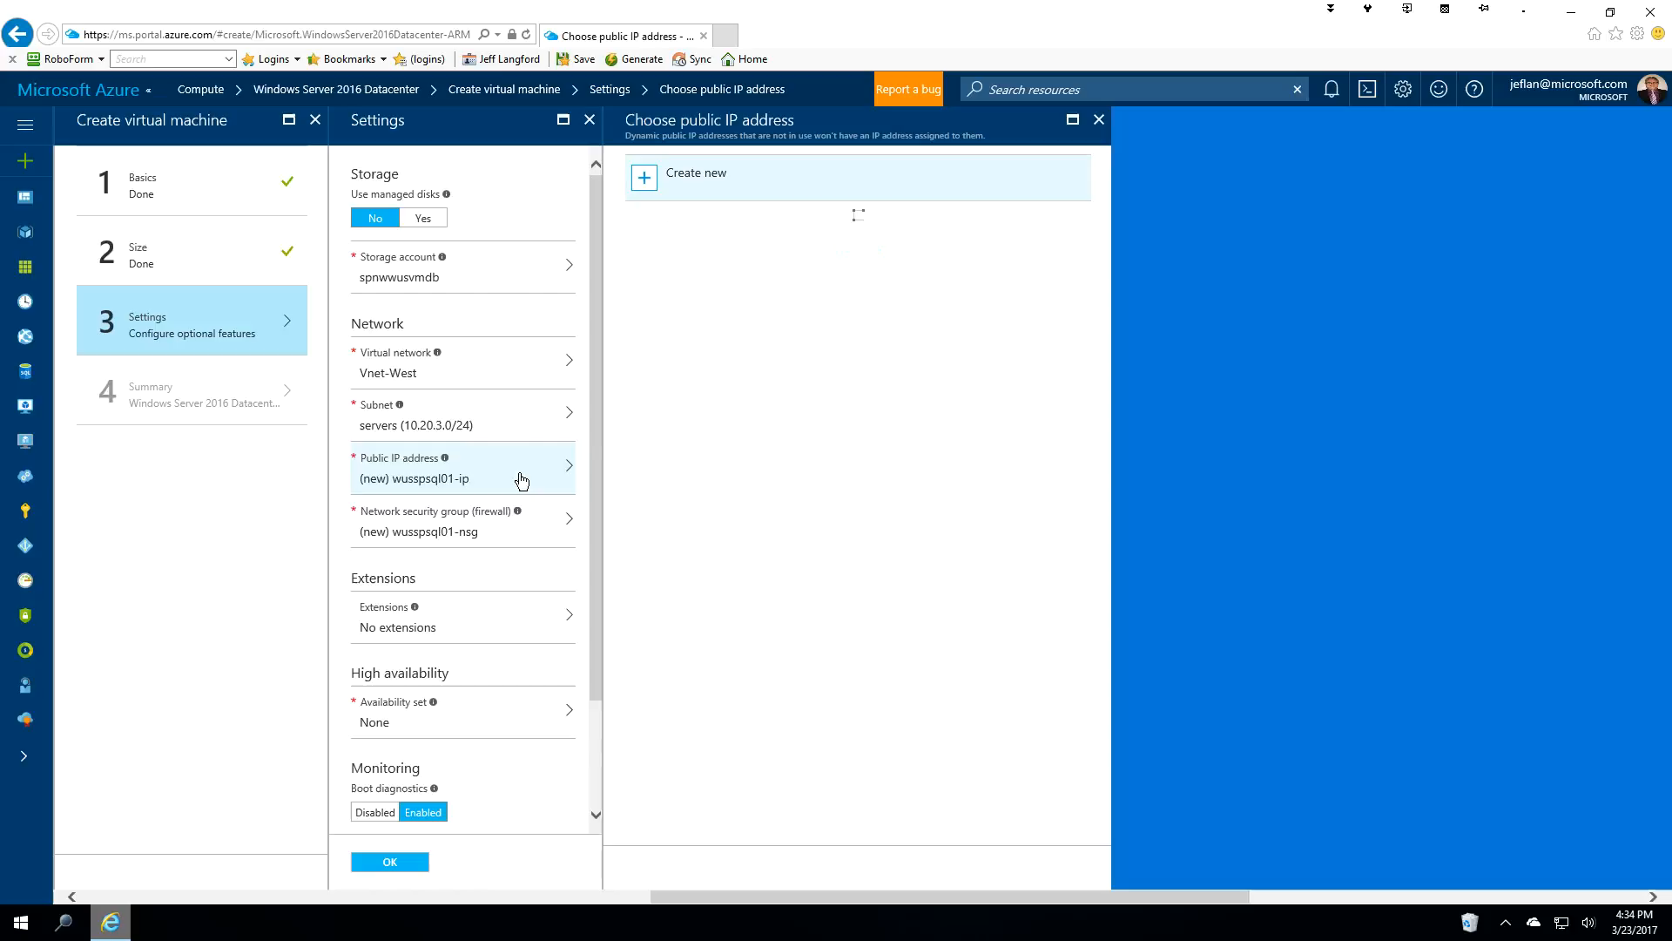
{"action": "left_click", "coordinate": [686, 260]}
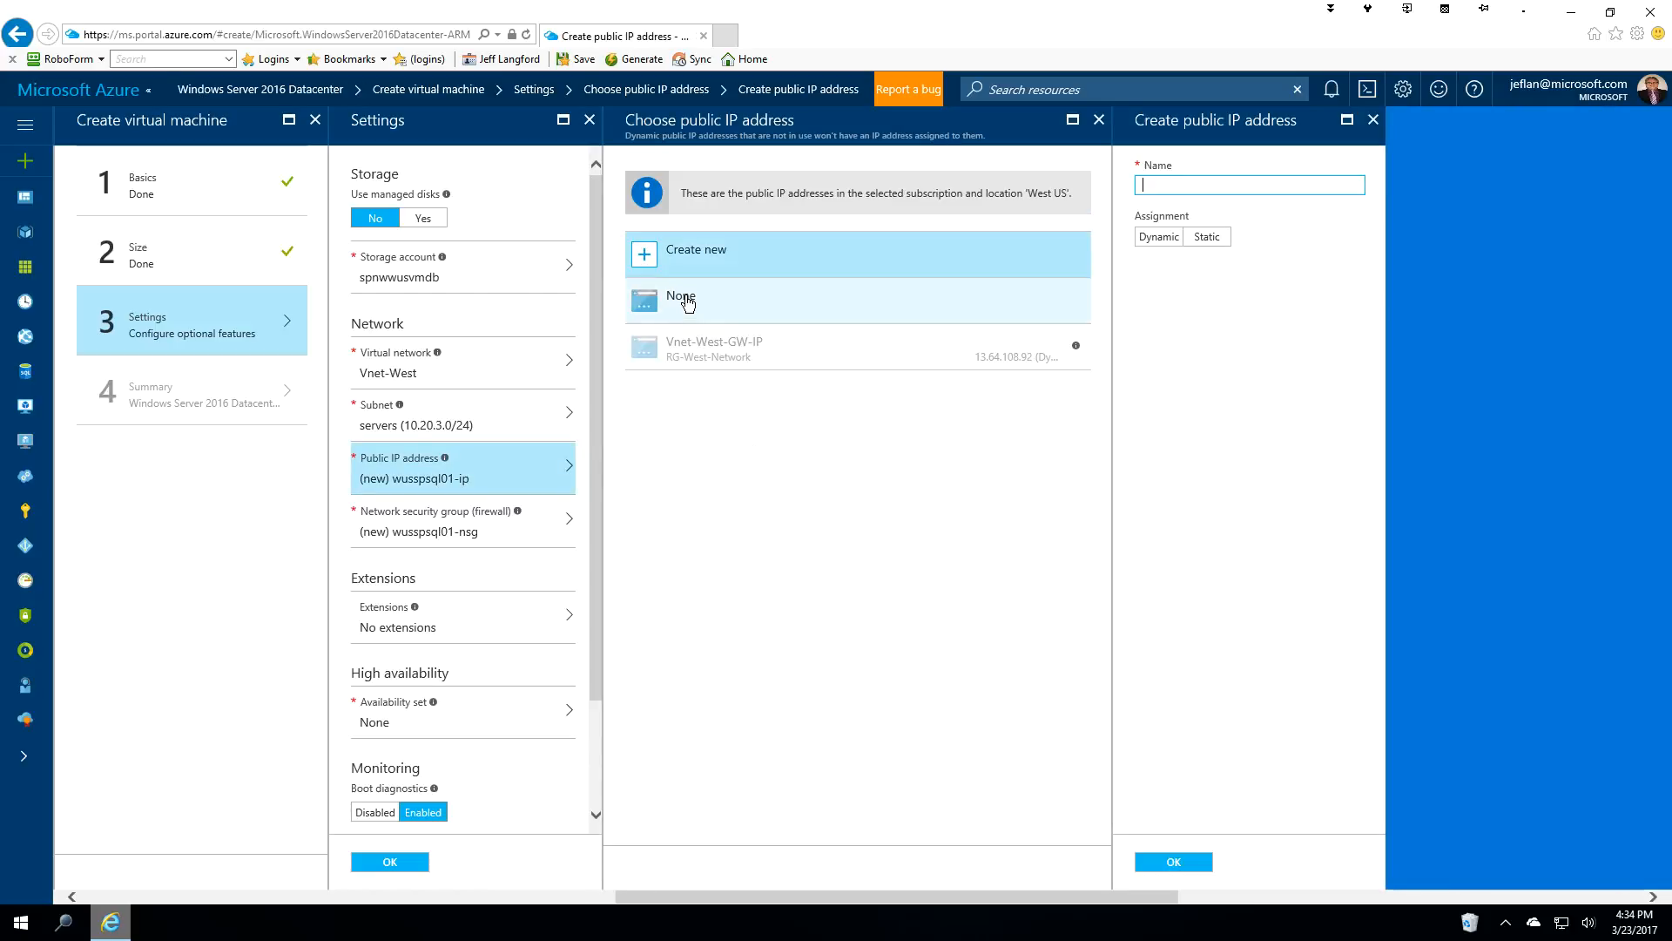
{"action": "left_click", "coordinate": [686, 296]}
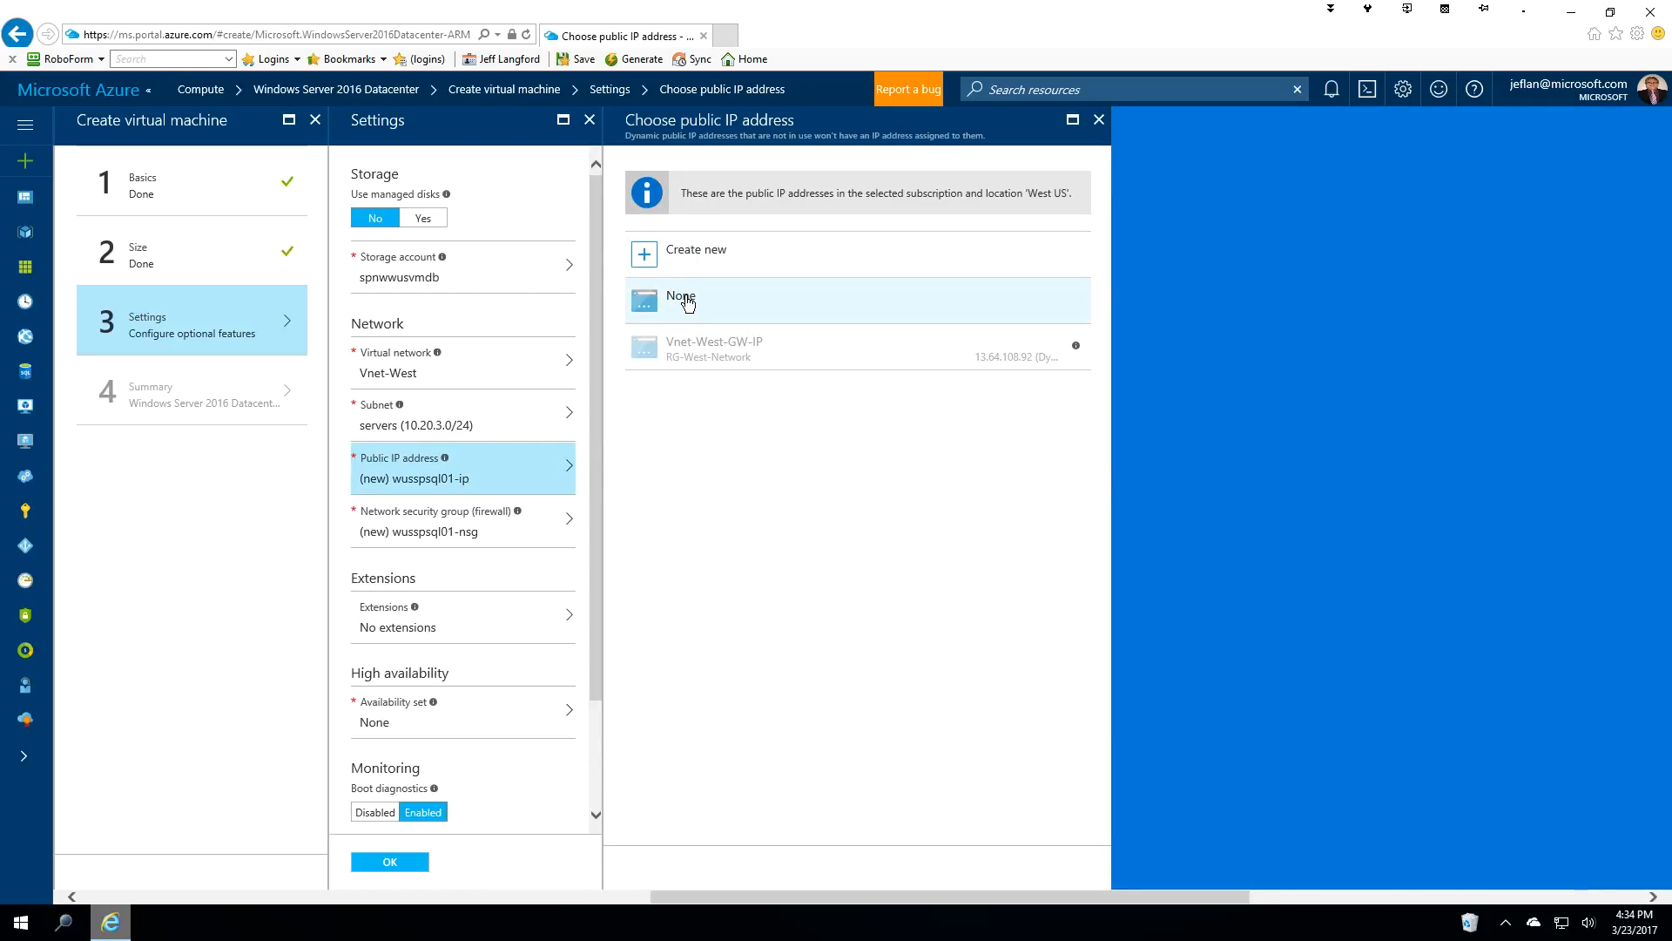
{"action": "left_click", "coordinate": [493, 525]}
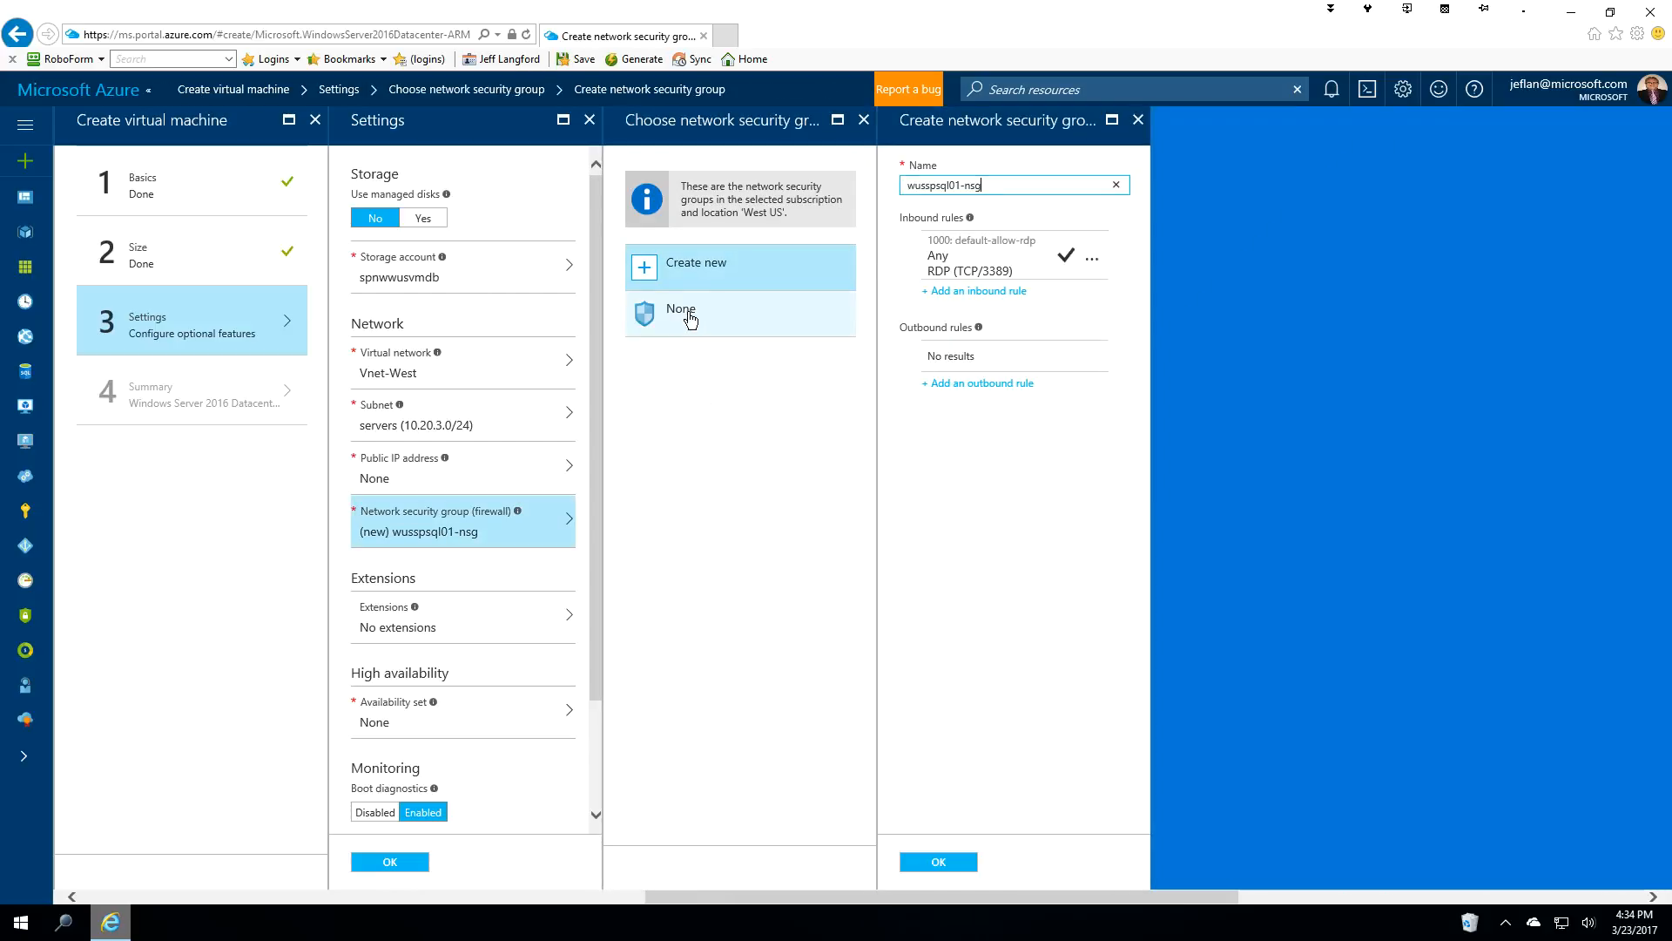
{"action": "left_click", "coordinate": [688, 315]}
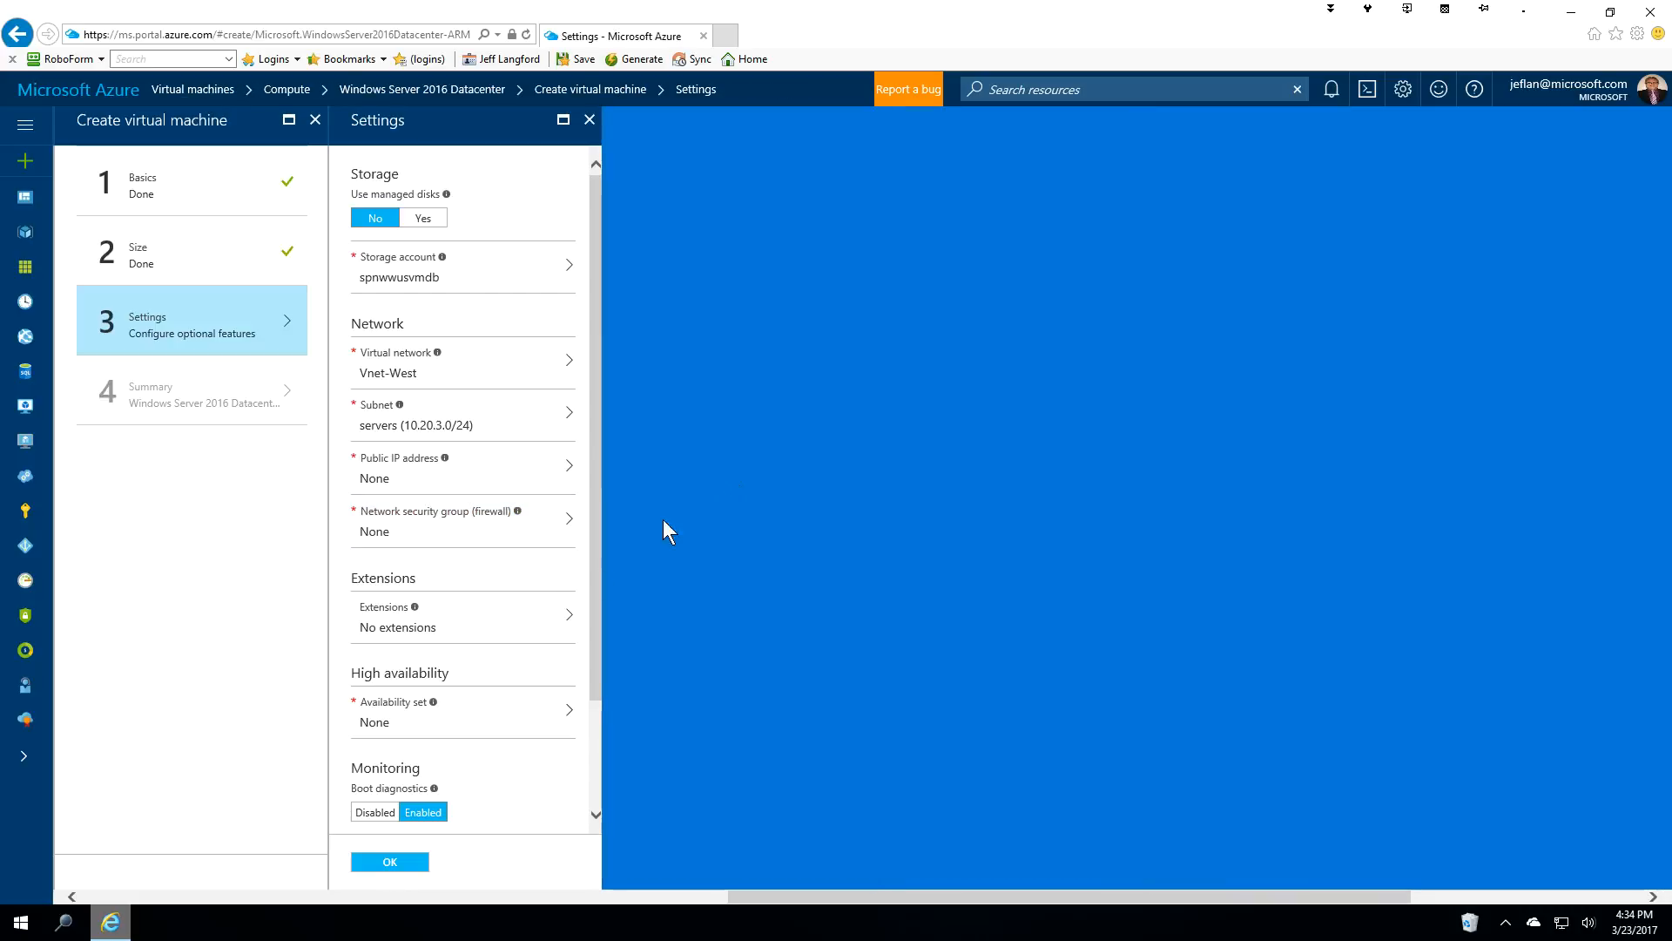
Create the new AS-SPSQL availability set and accept the settings to reach the validated summary.
{"action": "scroll", "coordinate": [503, 640], "scroll_direction": "down", "scroll_amount": 2}
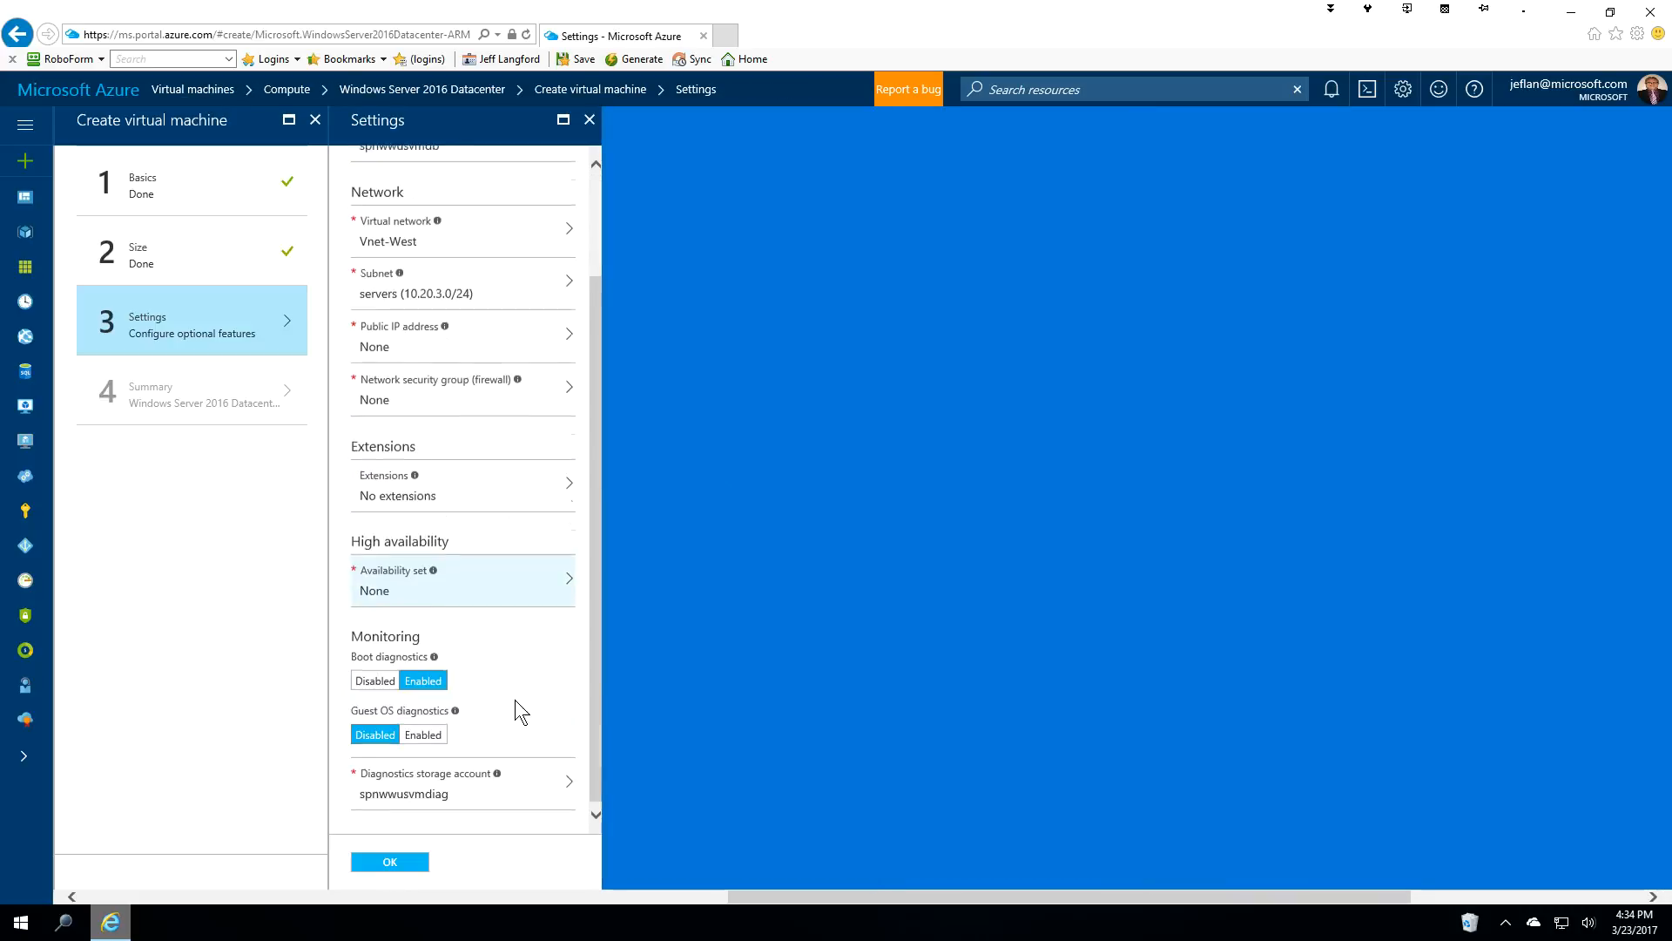
{"action": "left_click", "coordinate": [497, 582]}
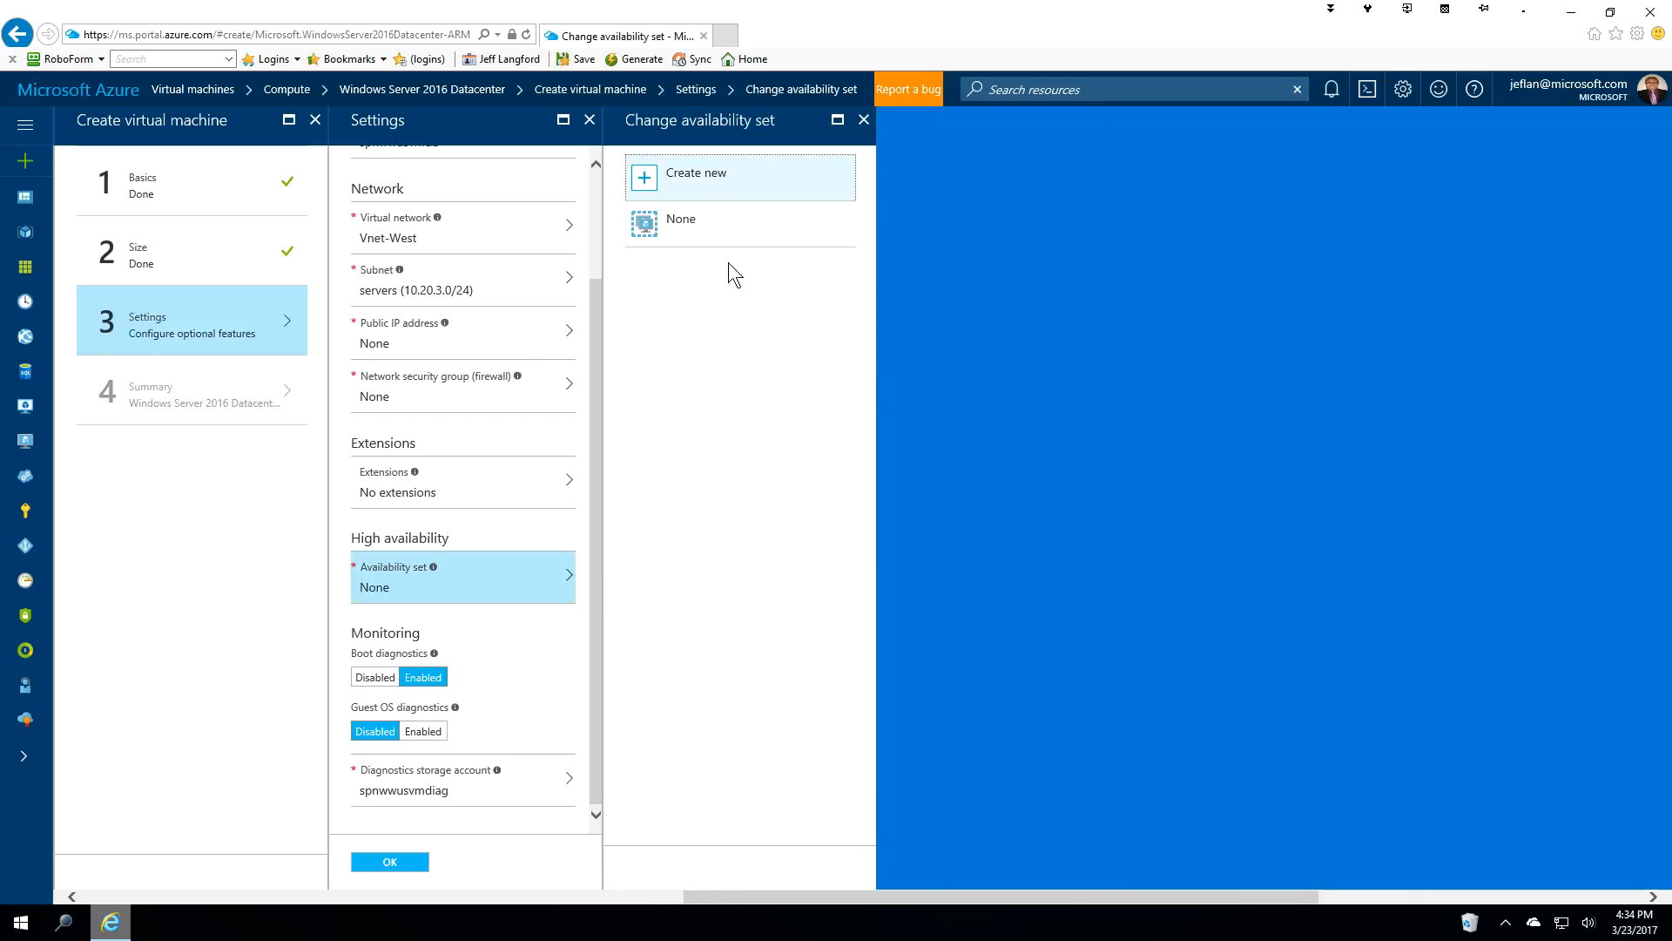
{"action": "left_click", "coordinate": [703, 186]}
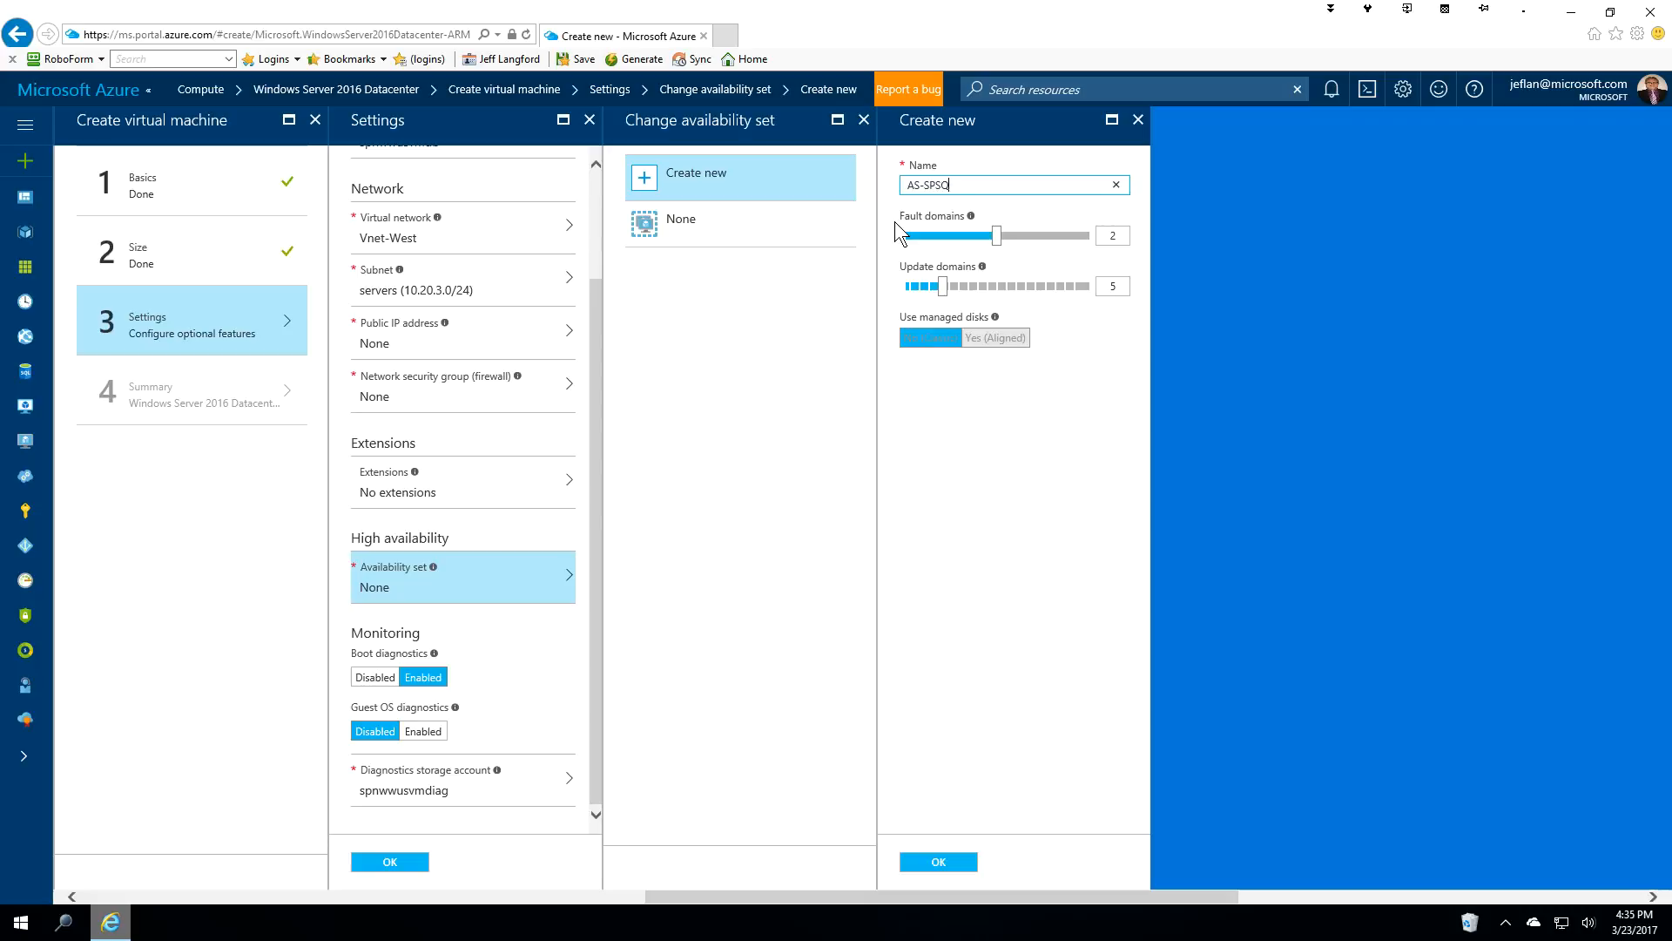
{"action": "left_click", "coordinate": [936, 863]}
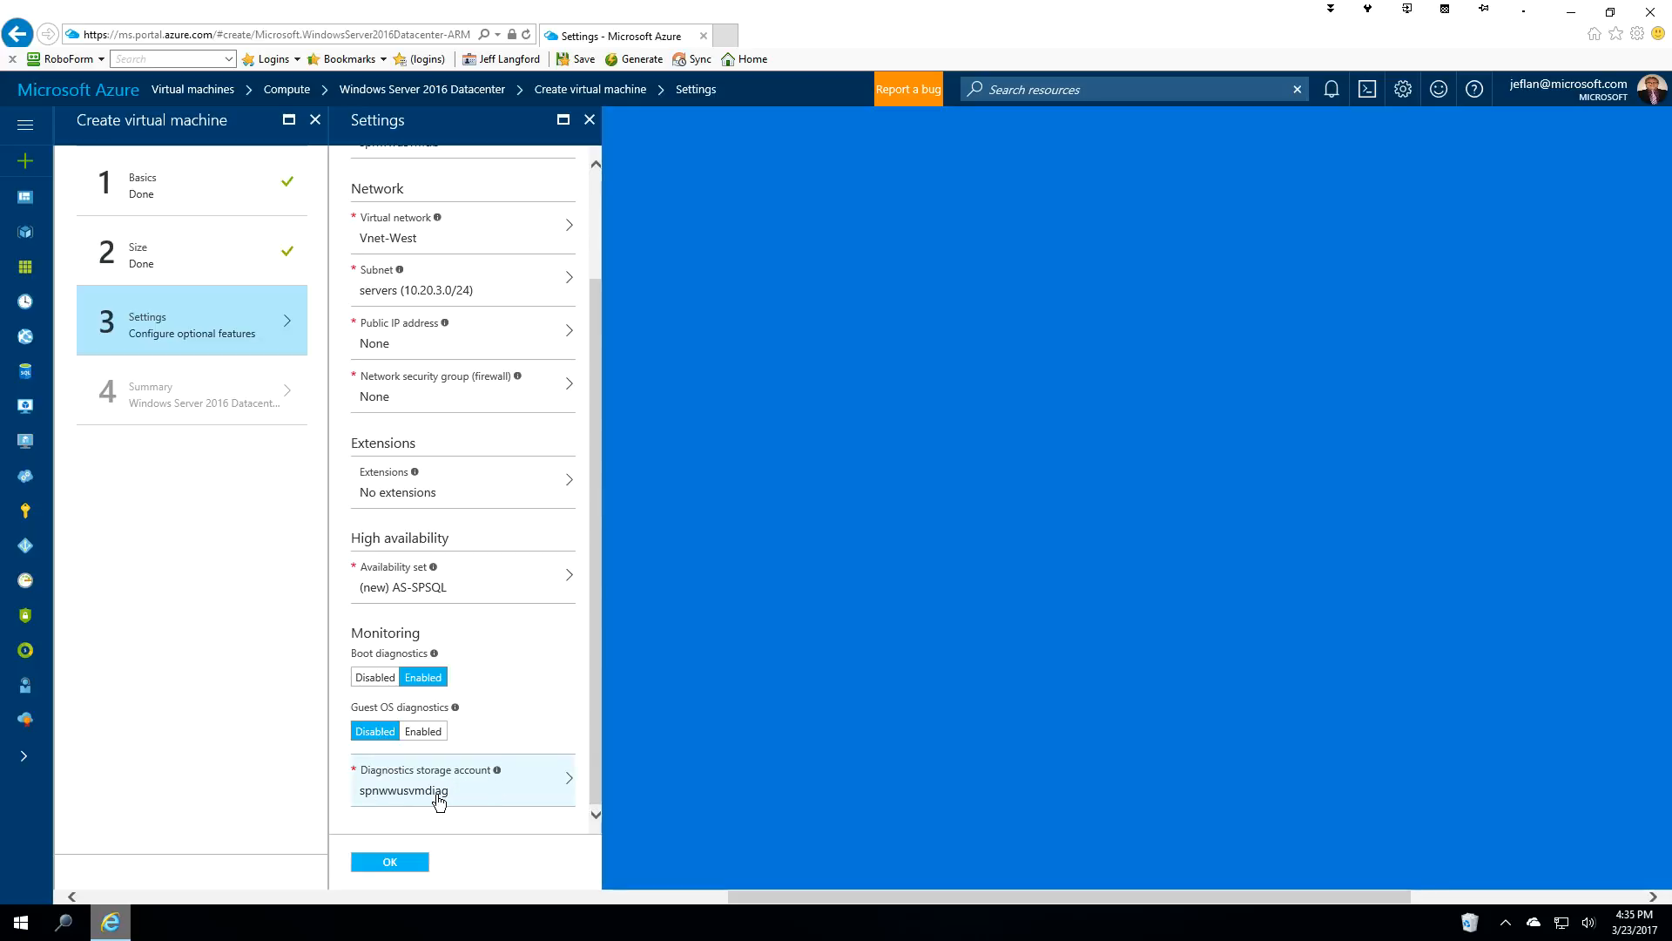
{"action": "left_click", "coordinate": [397, 861]}
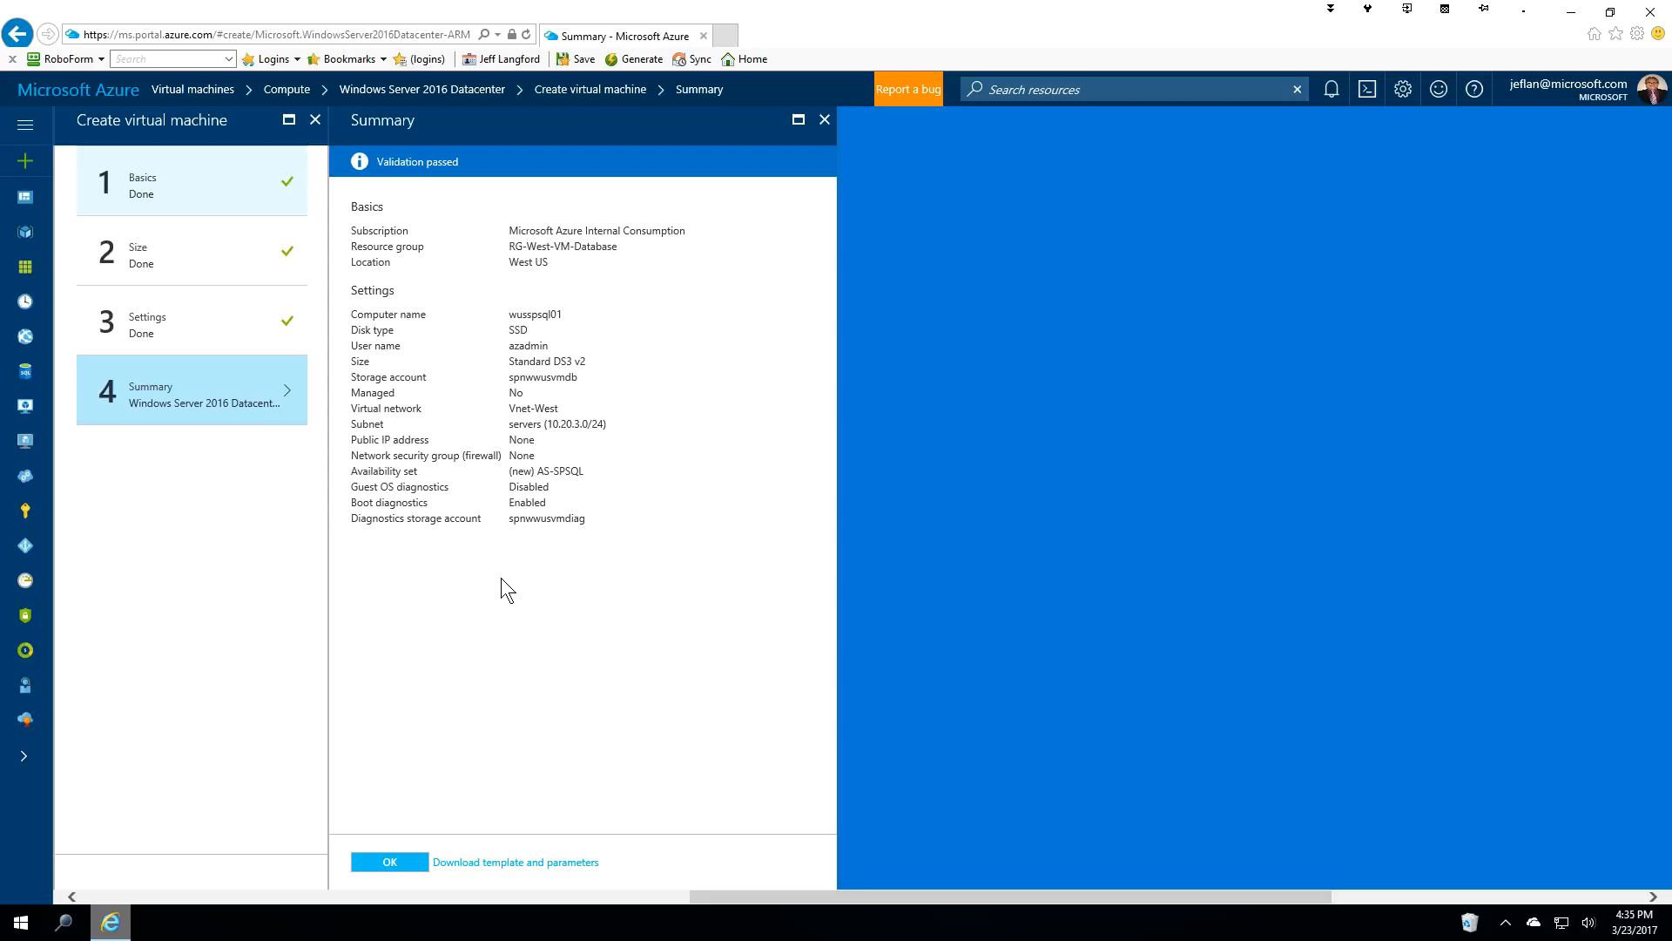
Submit the wusspsql01 deployment, then start adding another VM from Virtual machines.
{"action": "left_click", "coordinate": [396, 863]}
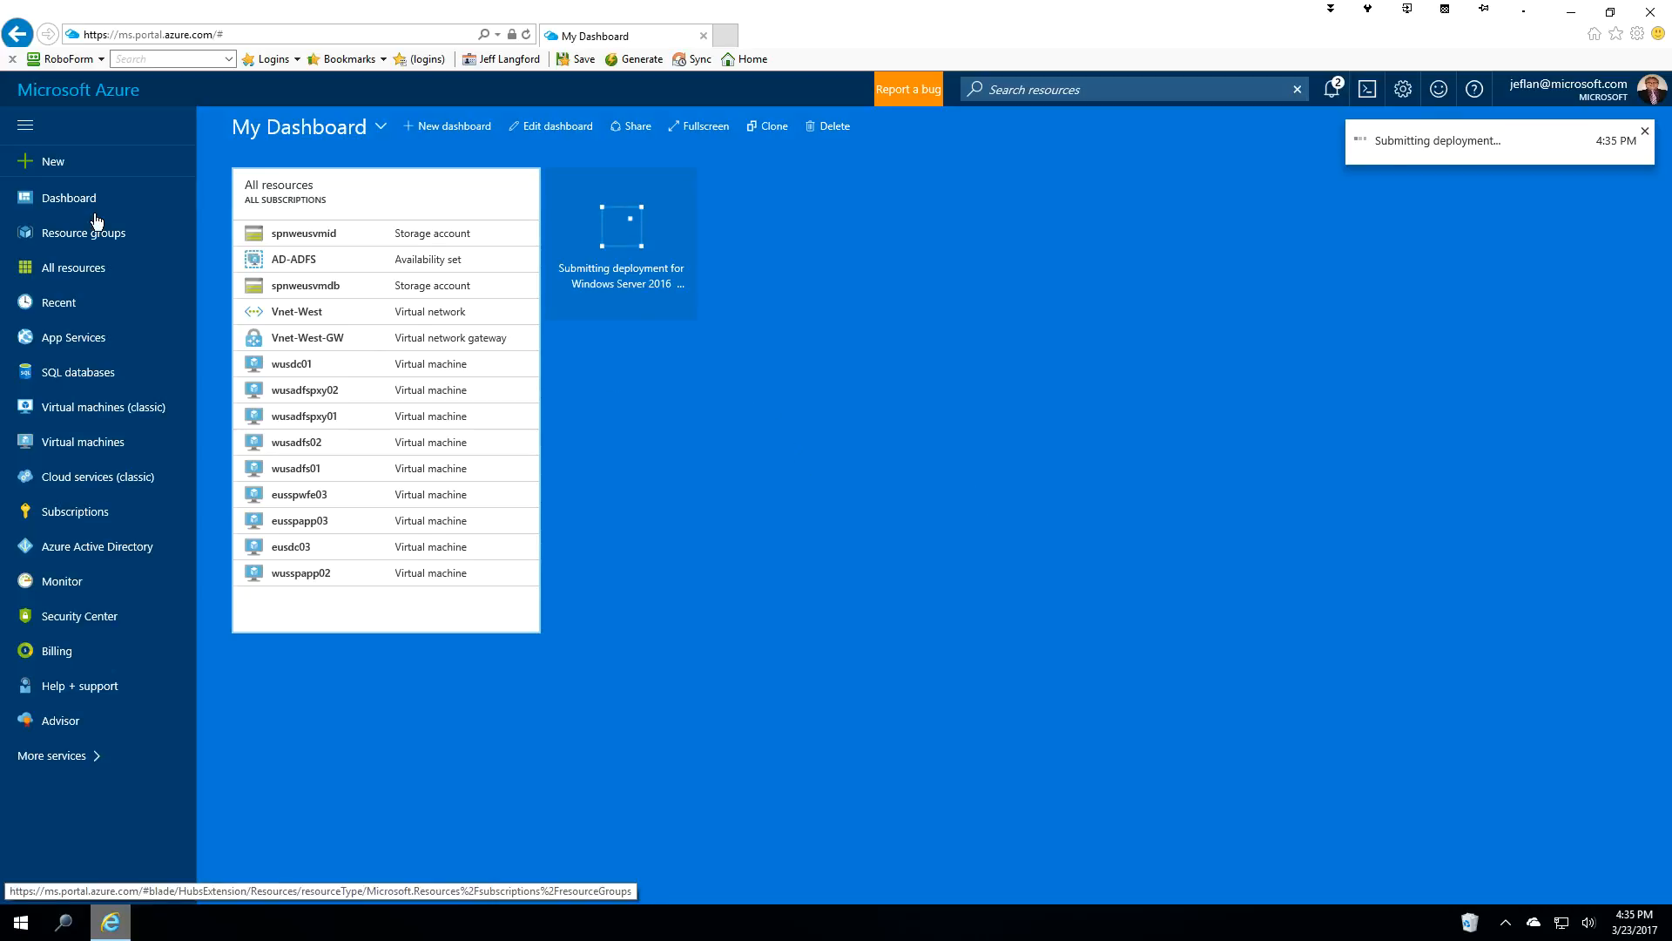
{"action": "left_click", "coordinate": [76, 447]}
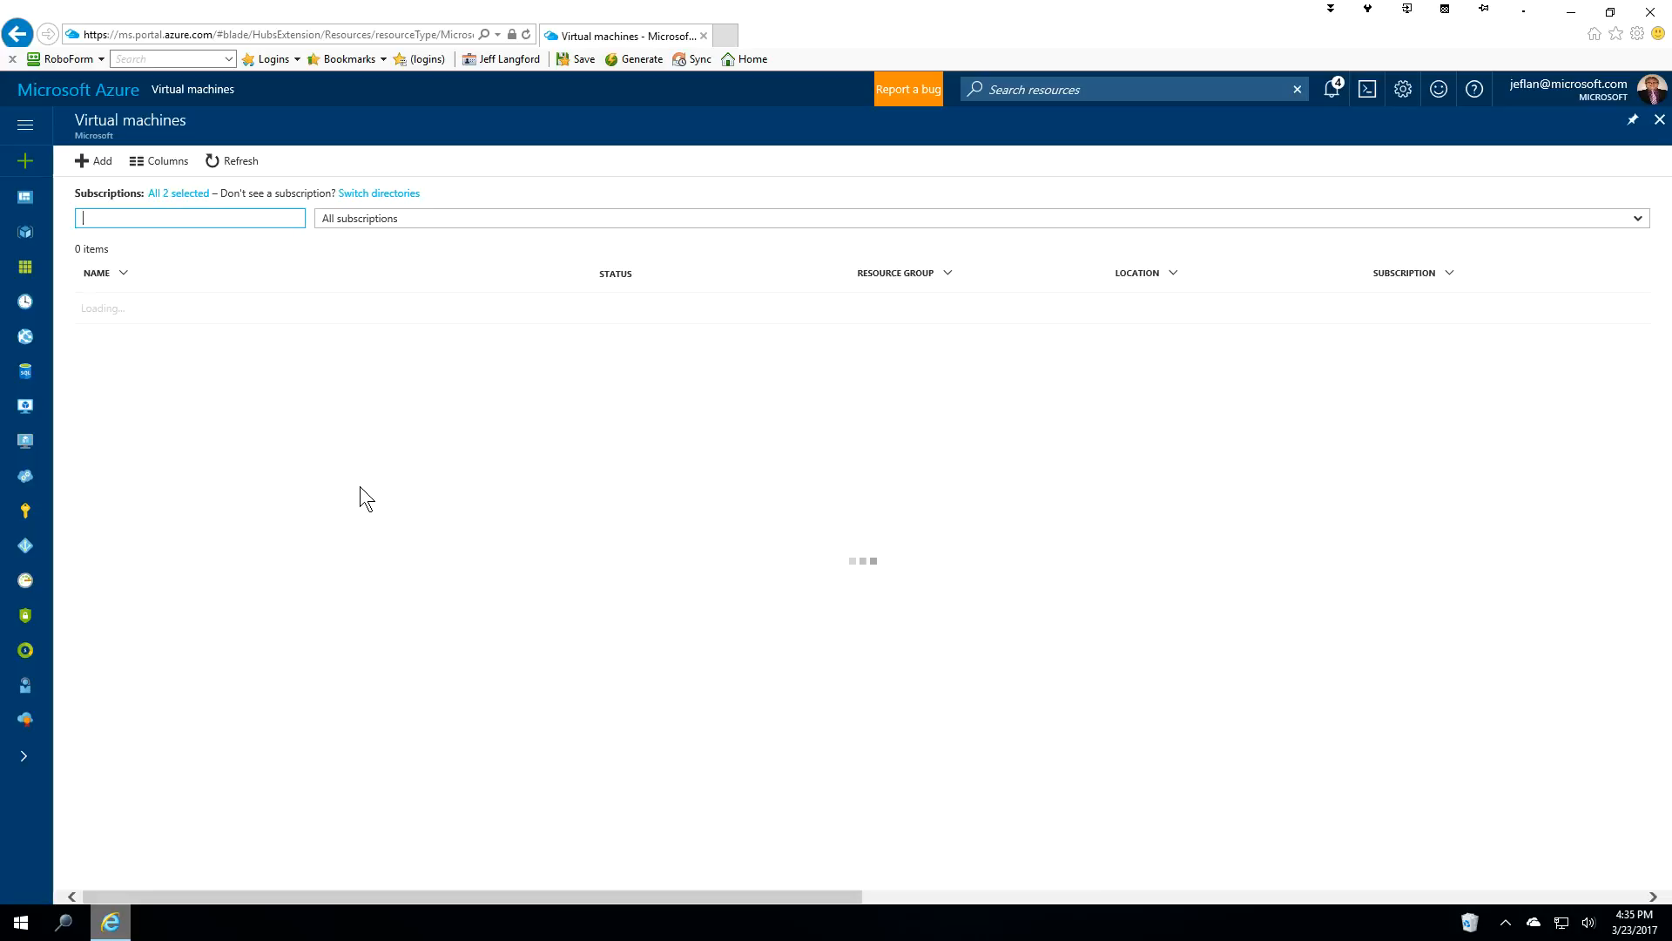
{"action": "left_click", "coordinate": [102, 165]}
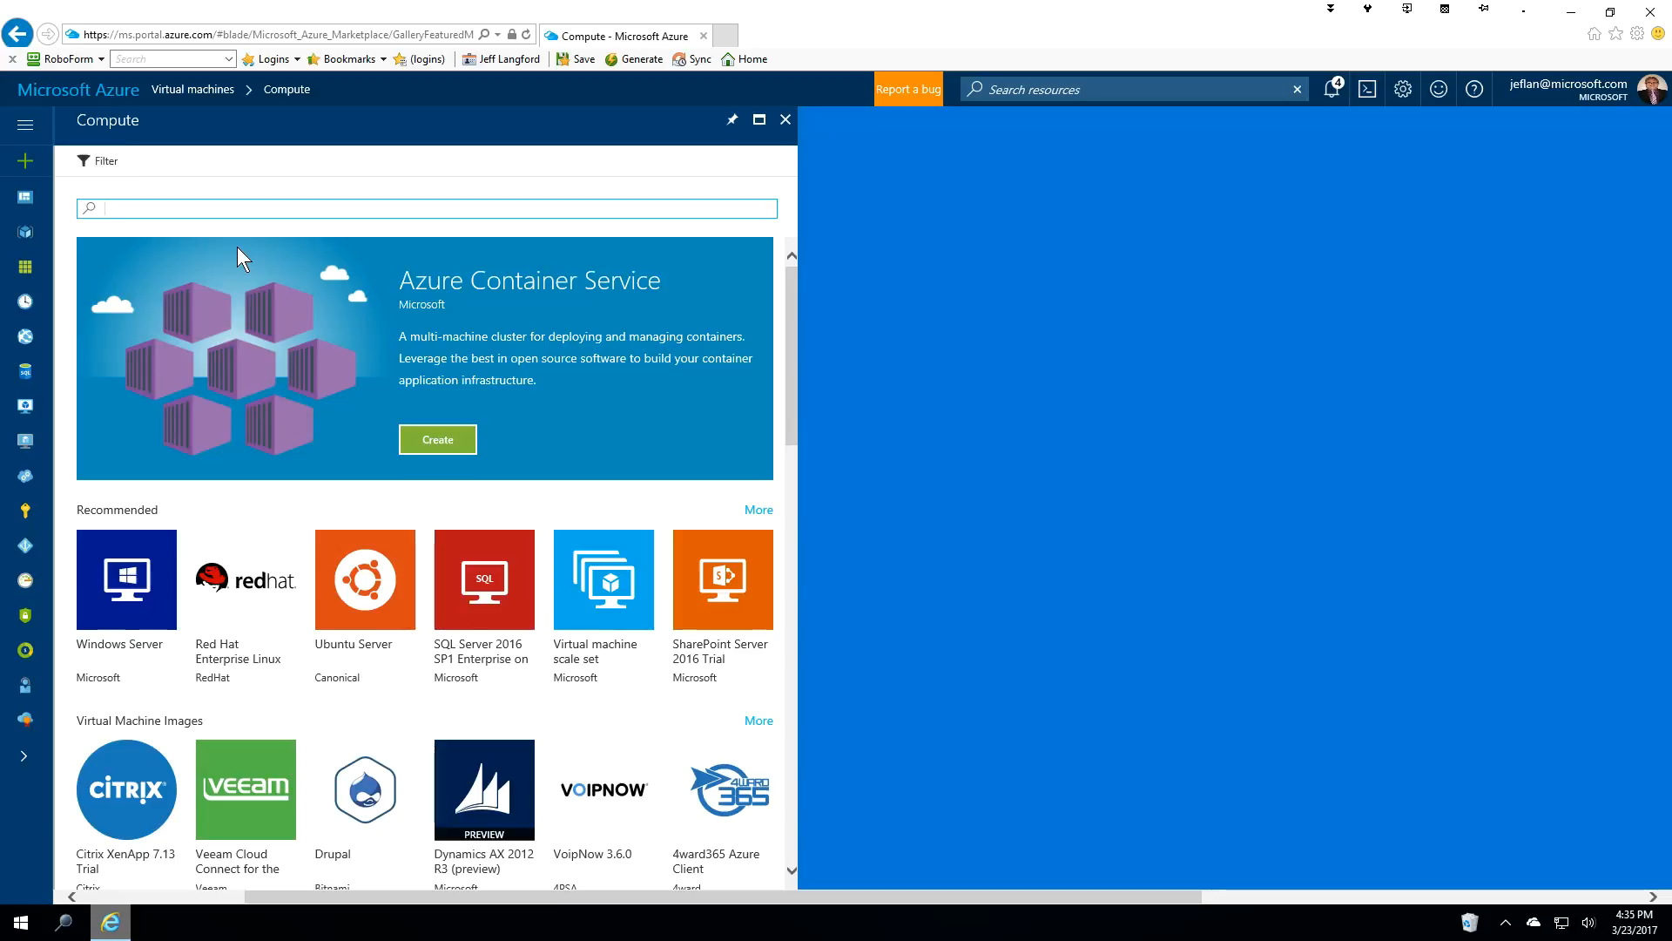
Search Compute for 'windows' and start creating a Windows Server 2016 Datacenter VM.
{"action": "type", "text": "windows"}
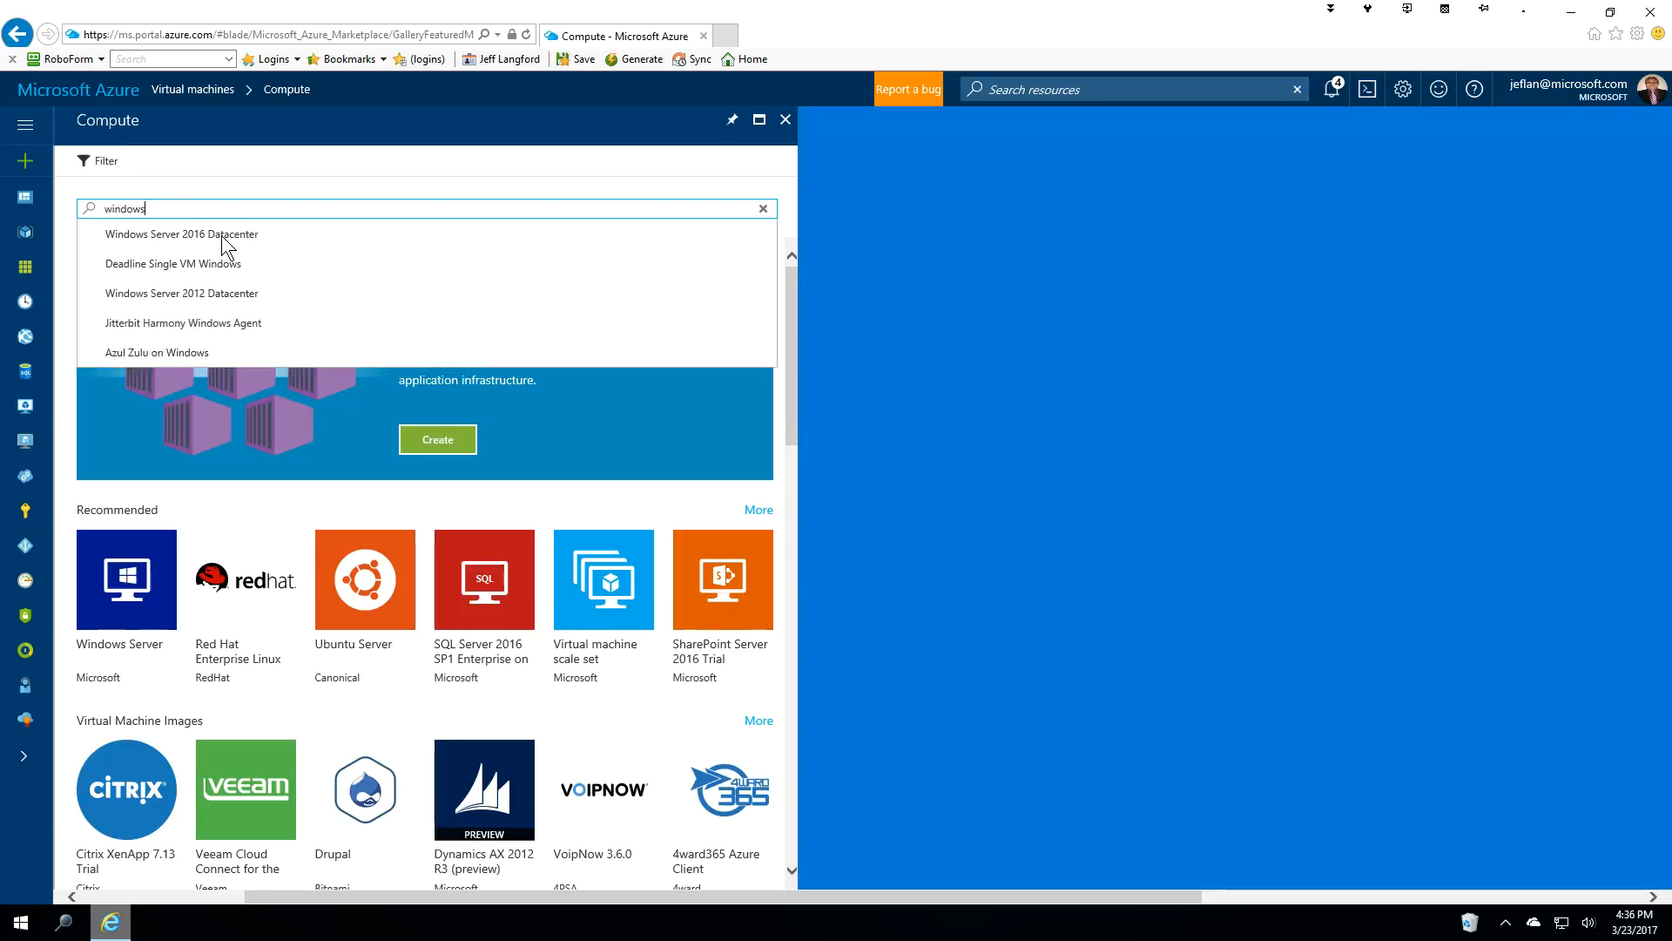
{"action": "key", "text": "Return"}
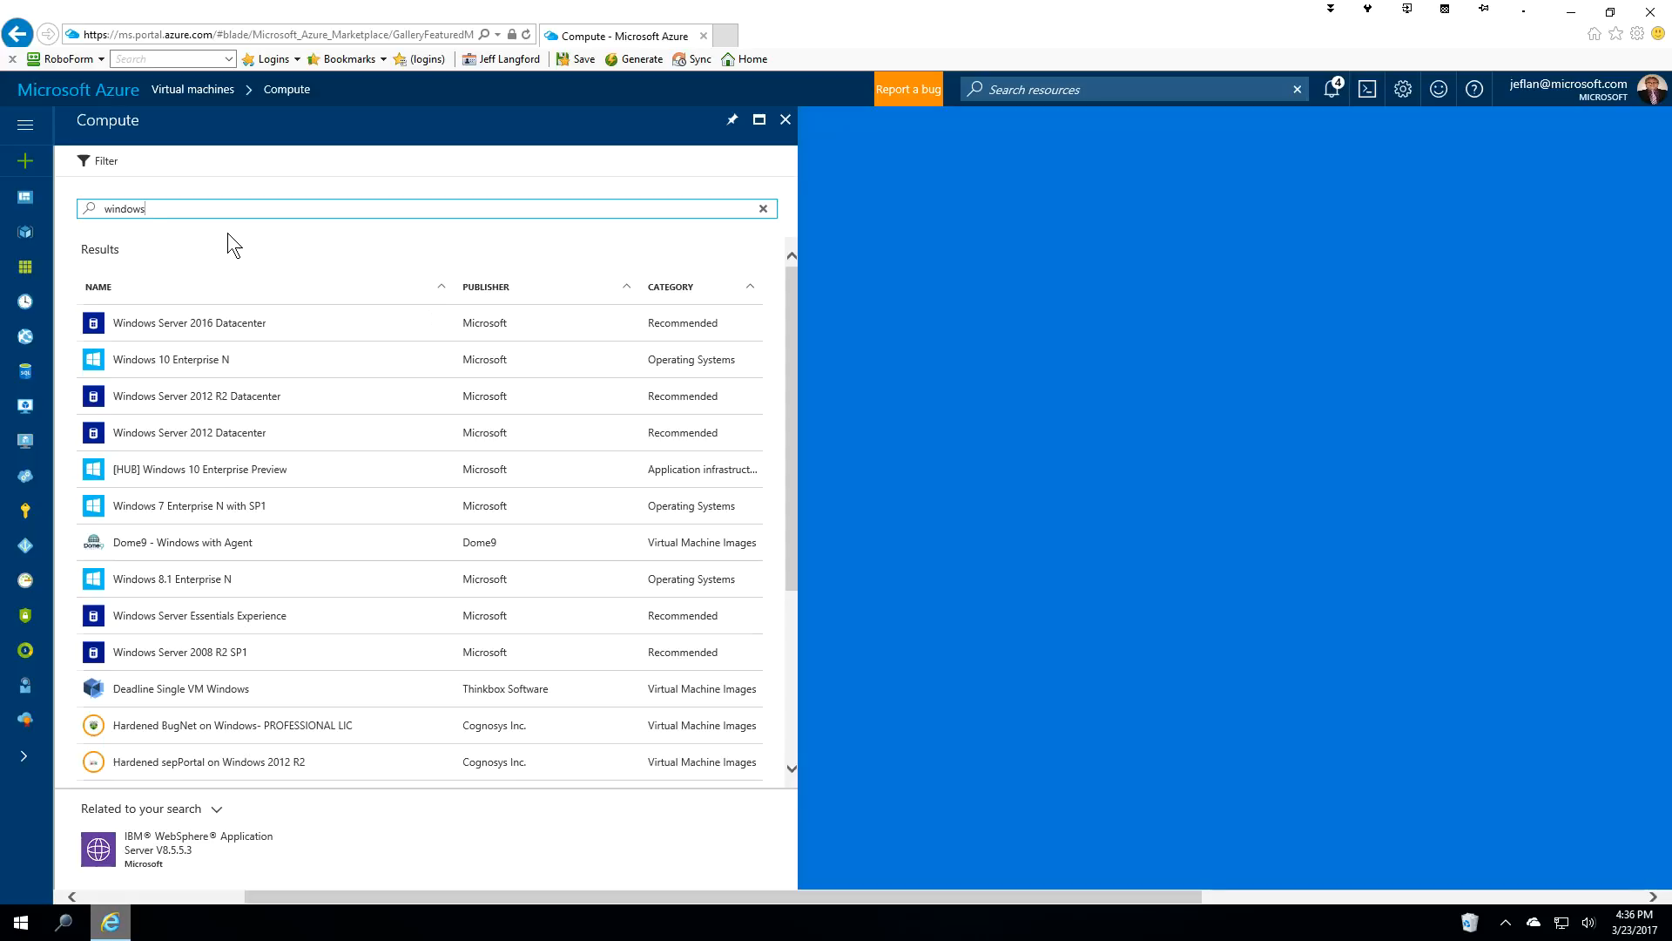
{"action": "left_click", "coordinate": [201, 328]}
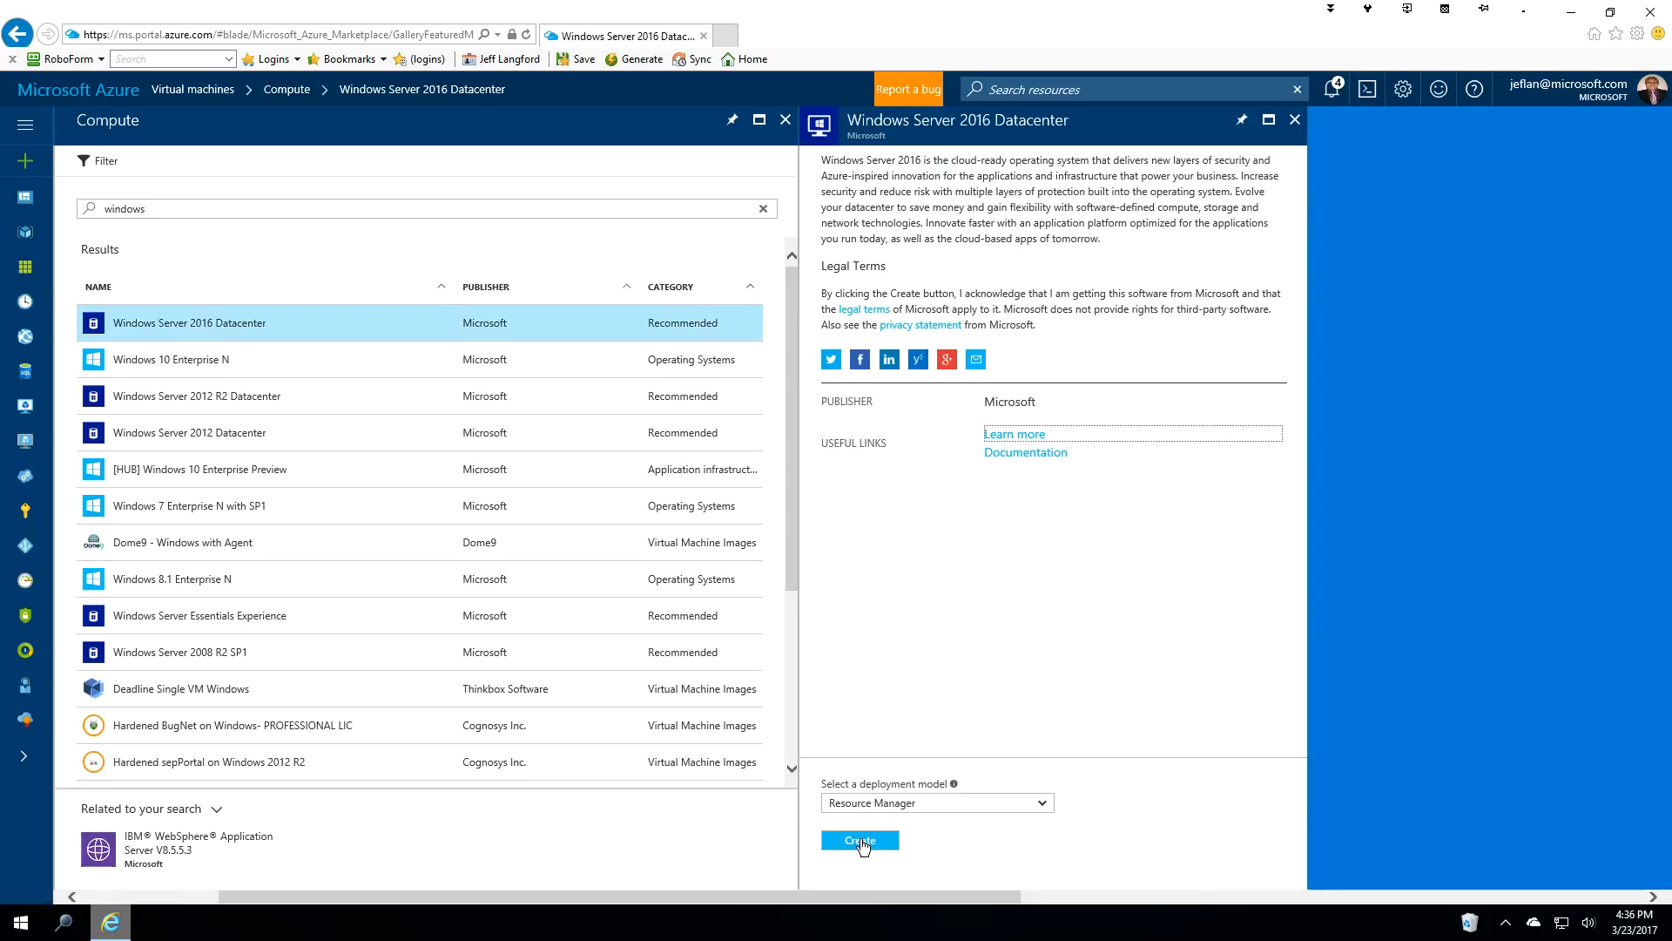
{"action": "left_click", "coordinate": [860, 841]}
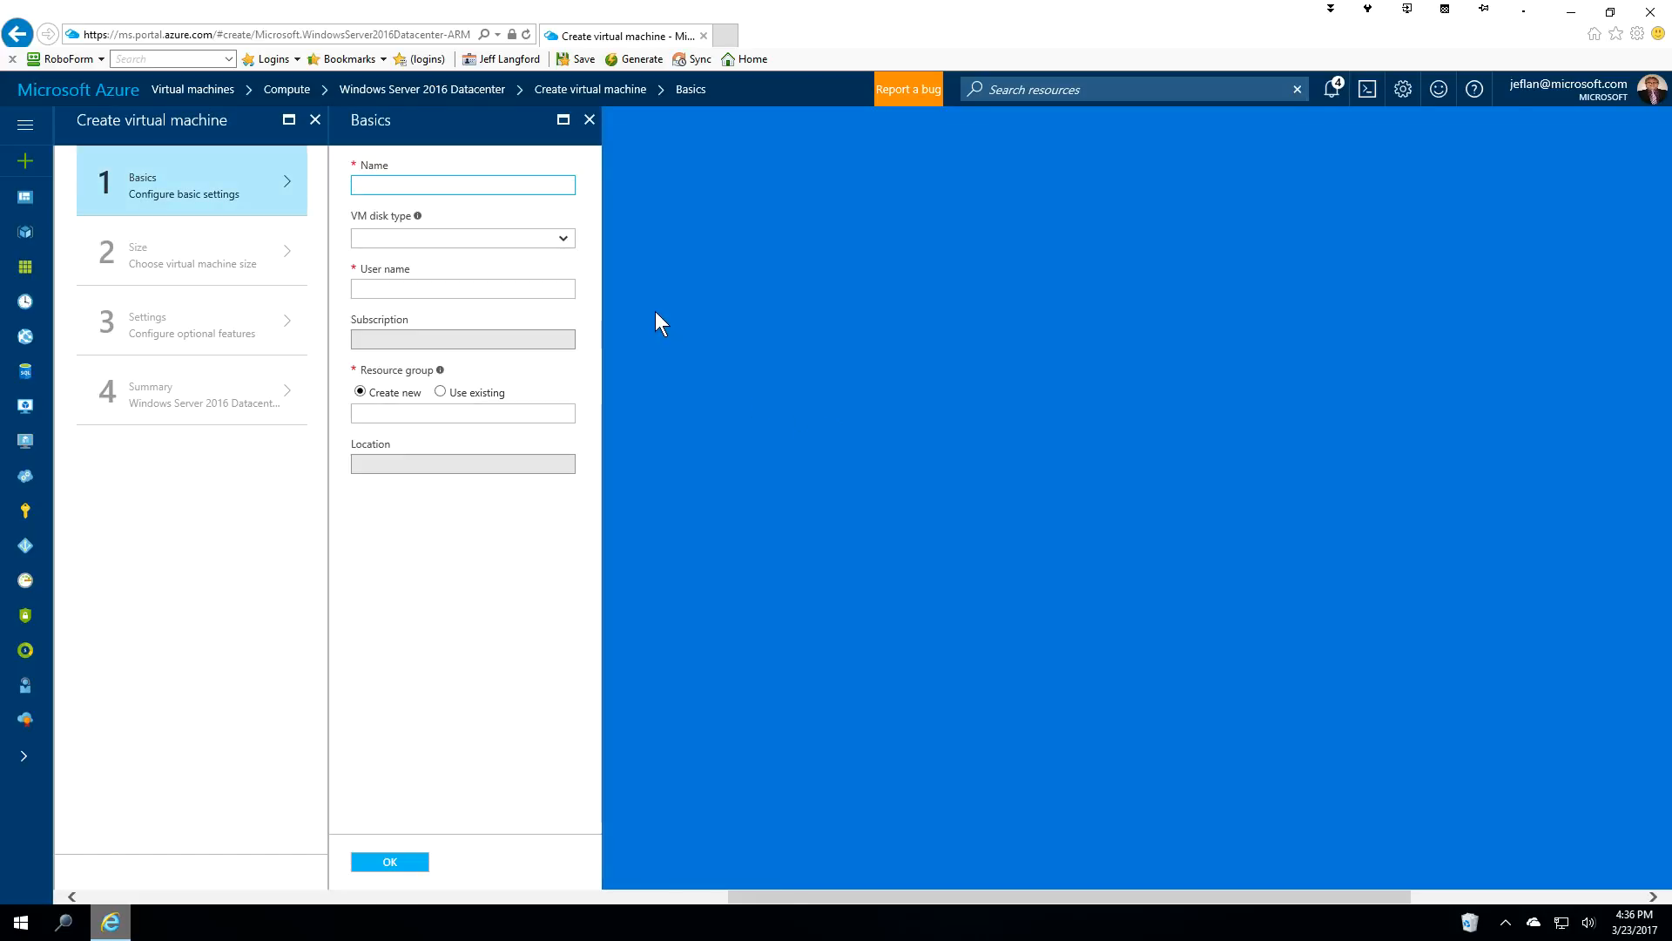
Name the VM wusspsql02 and enter the admin user name and password.
{"action": "left_click", "coordinate": [402, 184]}
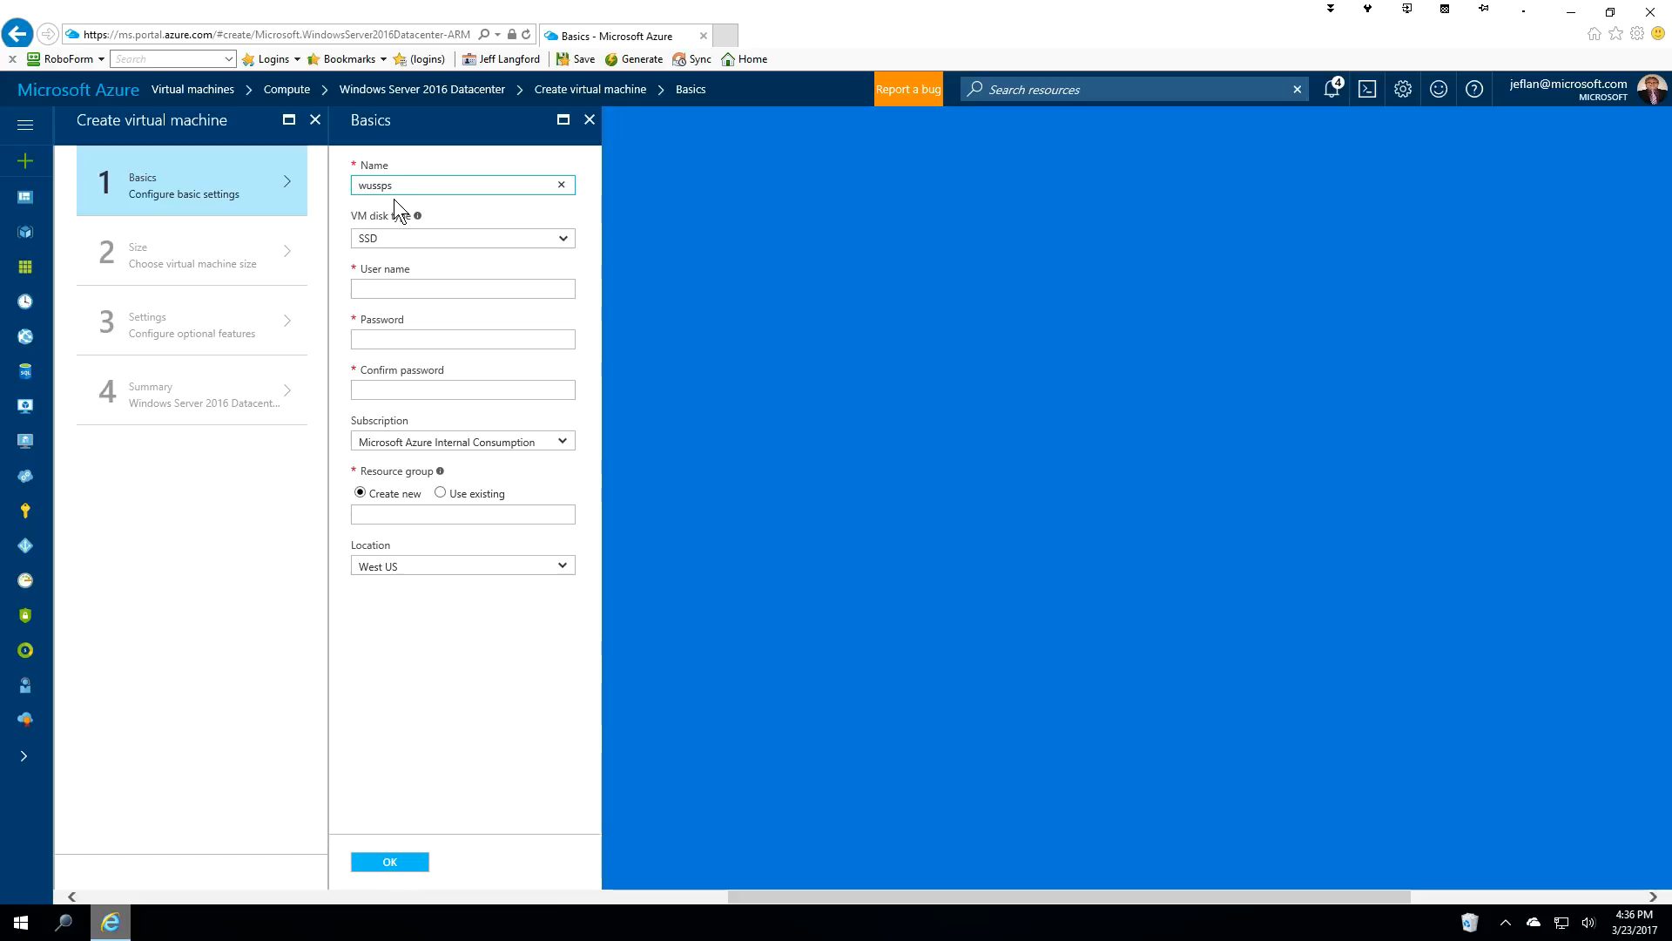
{"action": "type", "text": "wusspsql02"}
{"action": "left_click", "coordinate": [384, 288]}
{"action": "type", "text": "azadmin"}
{"action": "key", "text": "Tab"}
{"action": "type", "text": "••"}
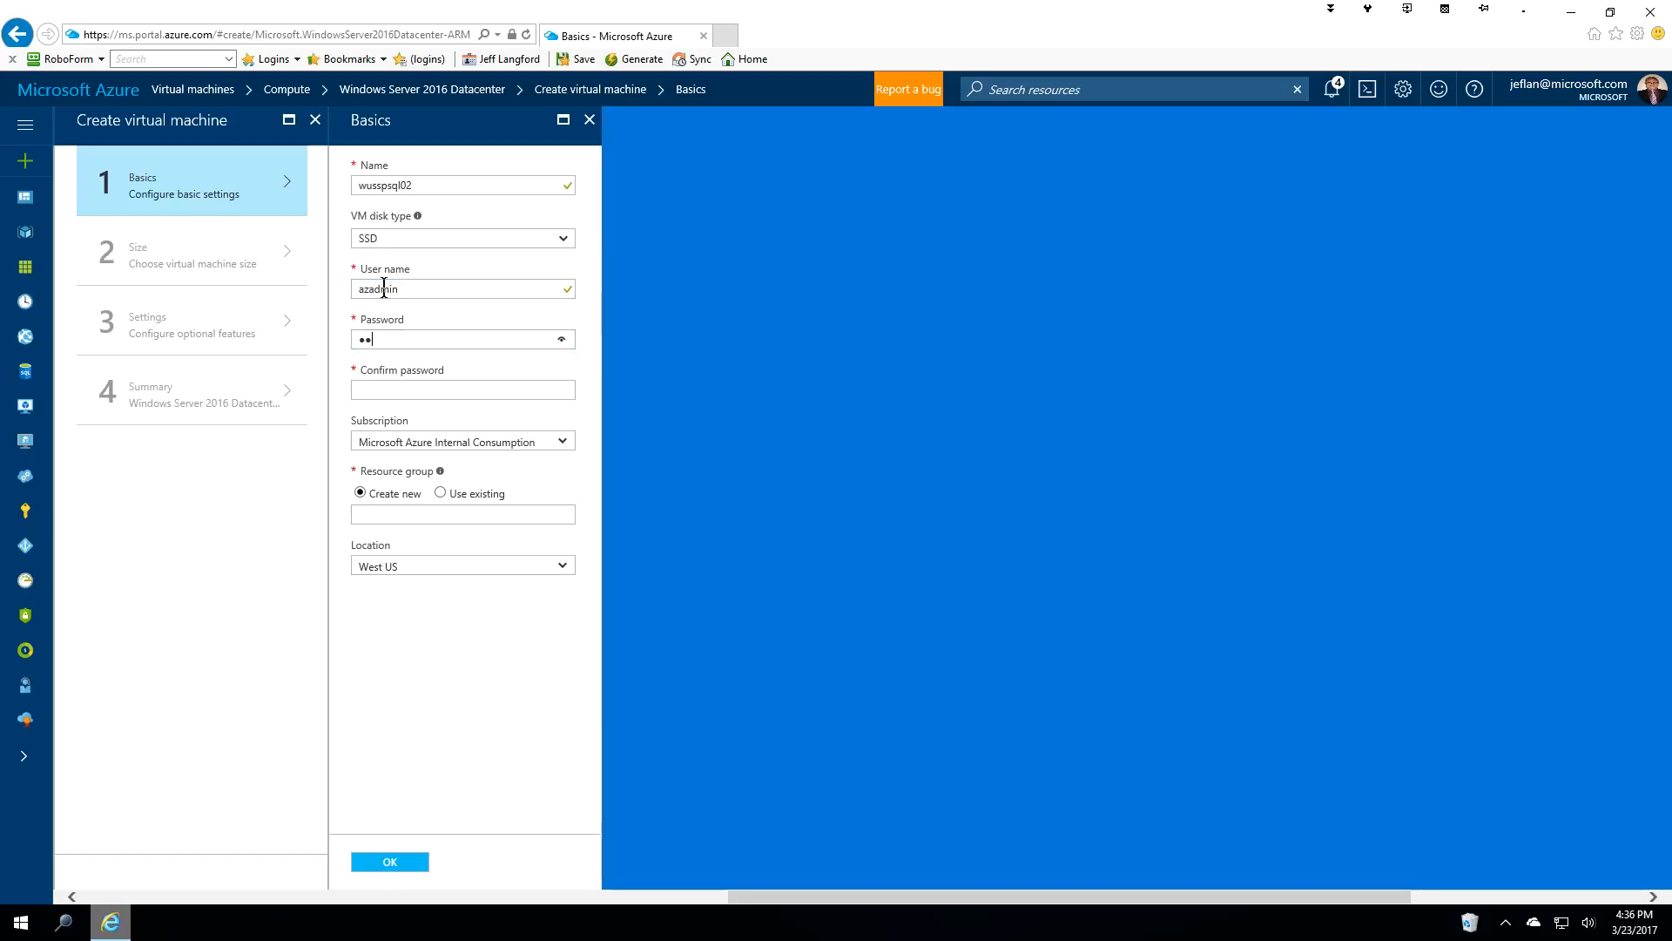
{"action": "type", "text": "••••••••••"}
{"action": "key", "text": "Tab"}
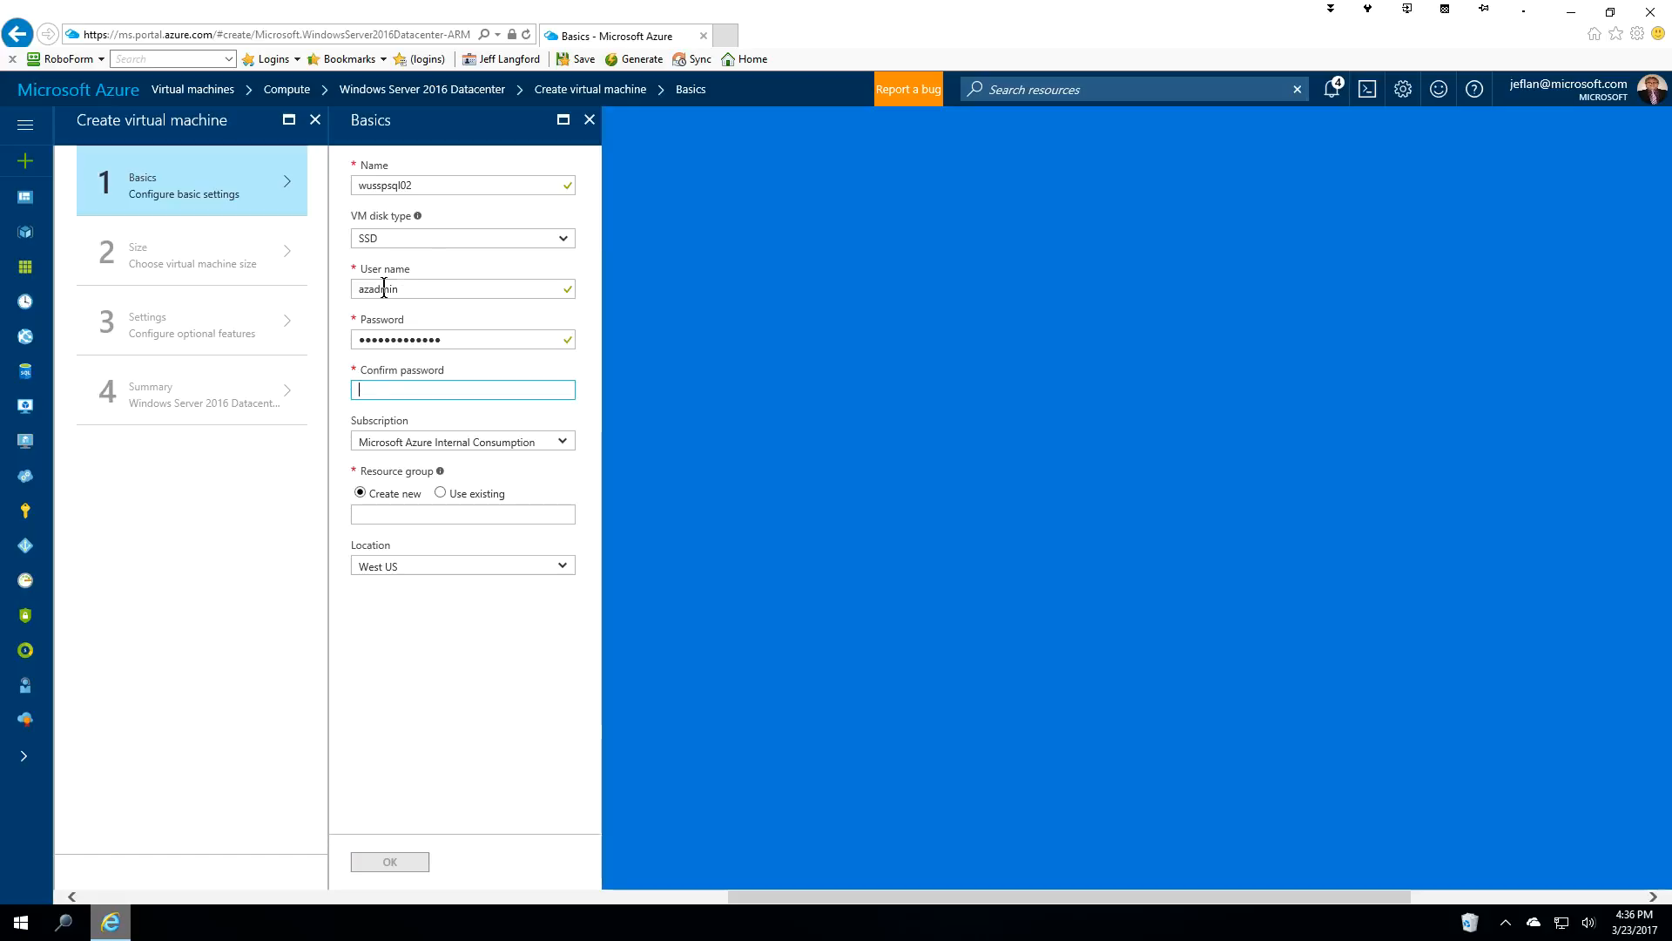
{"action": "type", "text": "•••••••"}
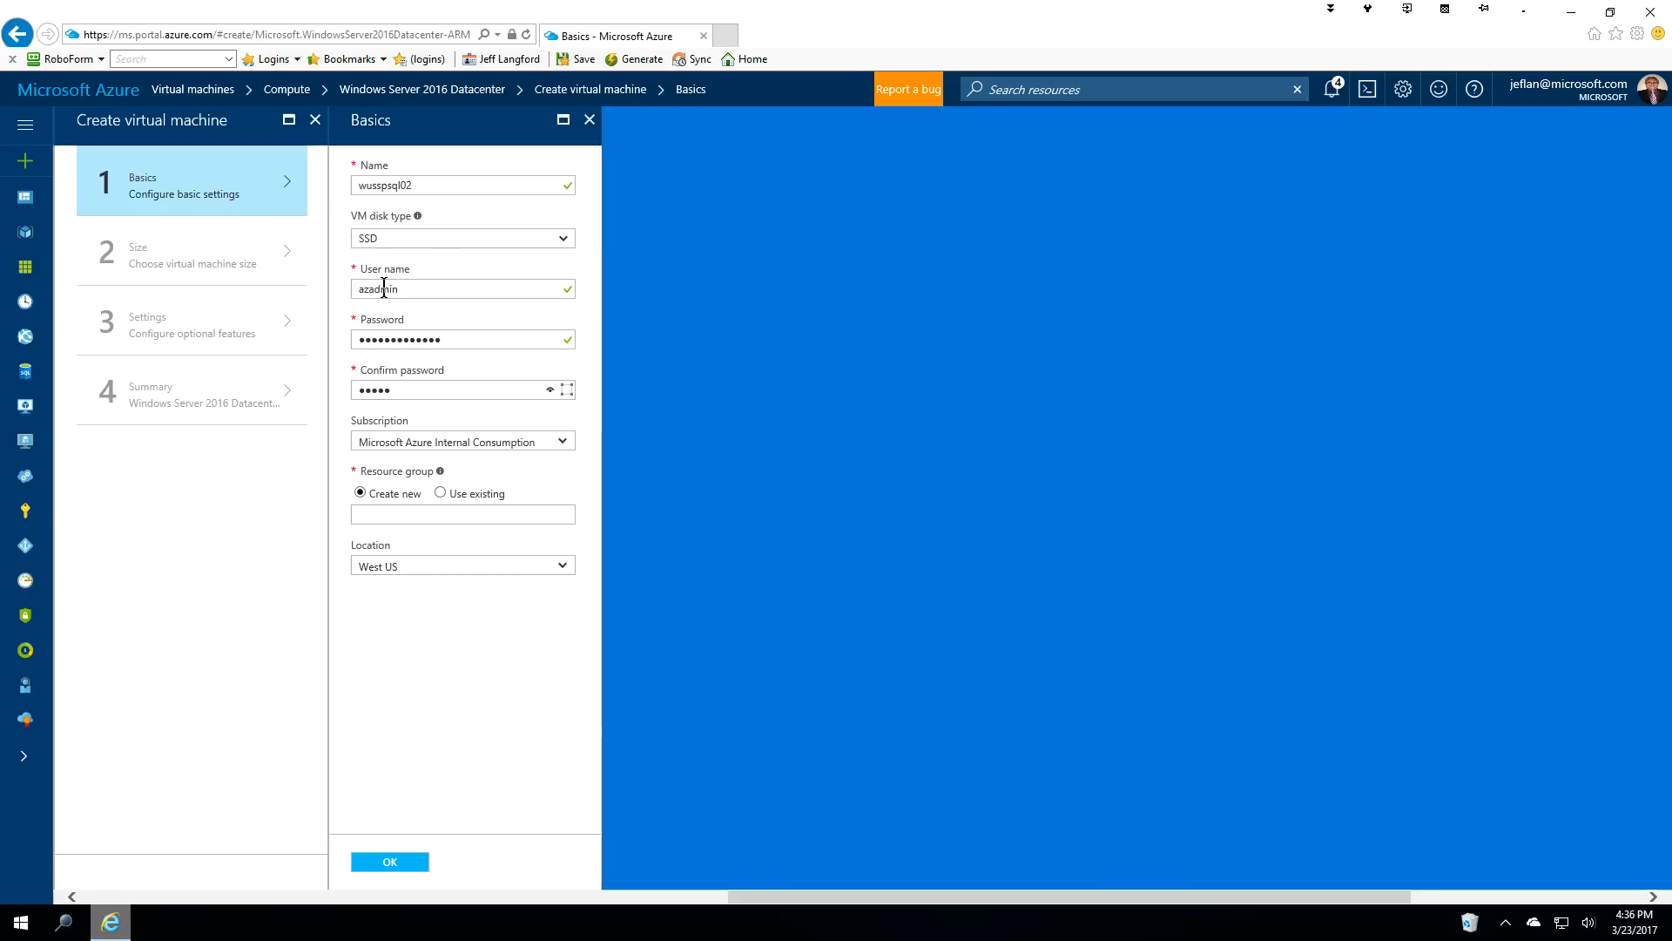
{"action": "type", "text": "•••••"}
Put the VM in the existing RG-West-VM-Database resource group and confirm the basics.
{"action": "left_click", "coordinate": [441, 494]}
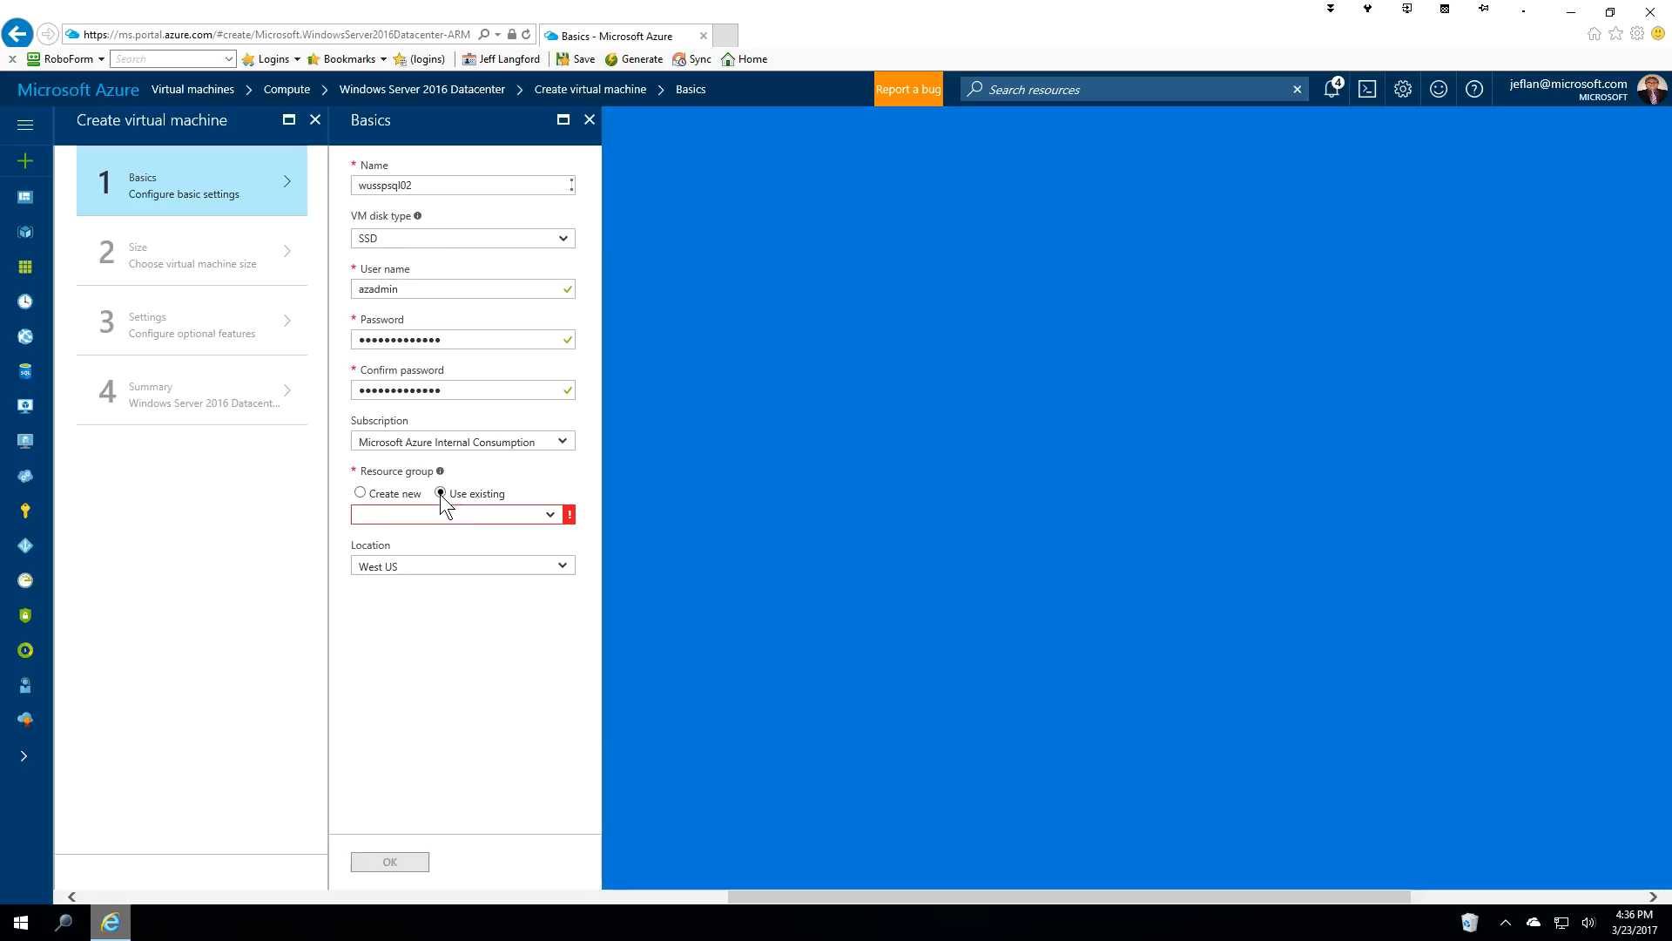
{"action": "left_click", "coordinate": [551, 519]}
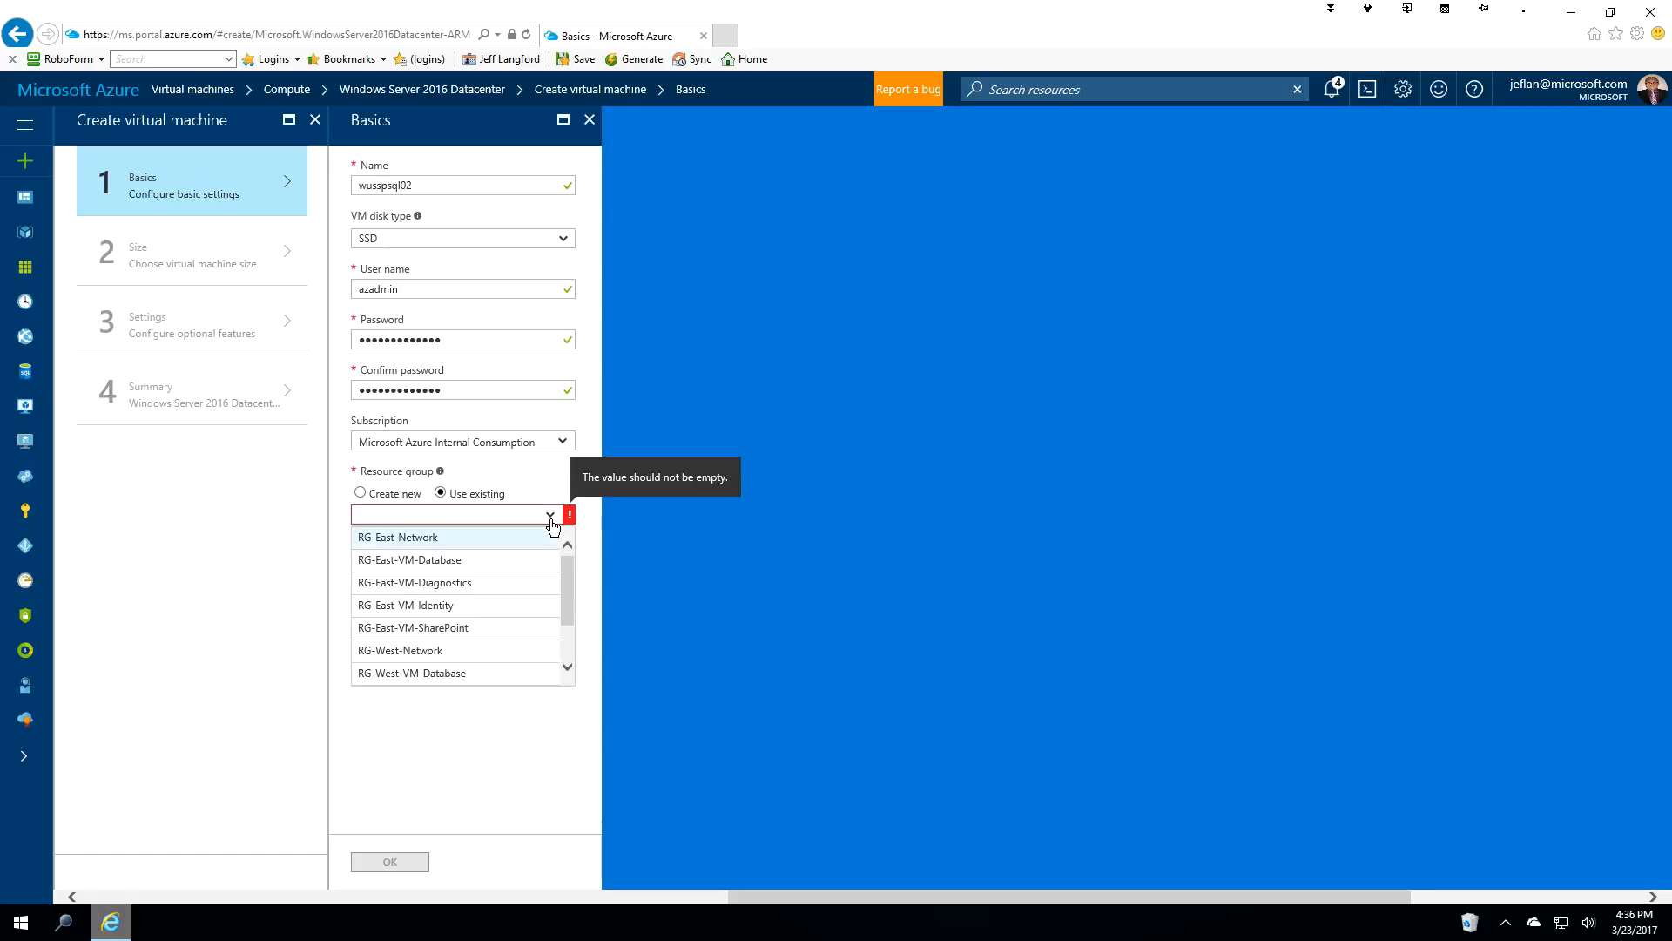
{"action": "left_click", "coordinate": [458, 673]}
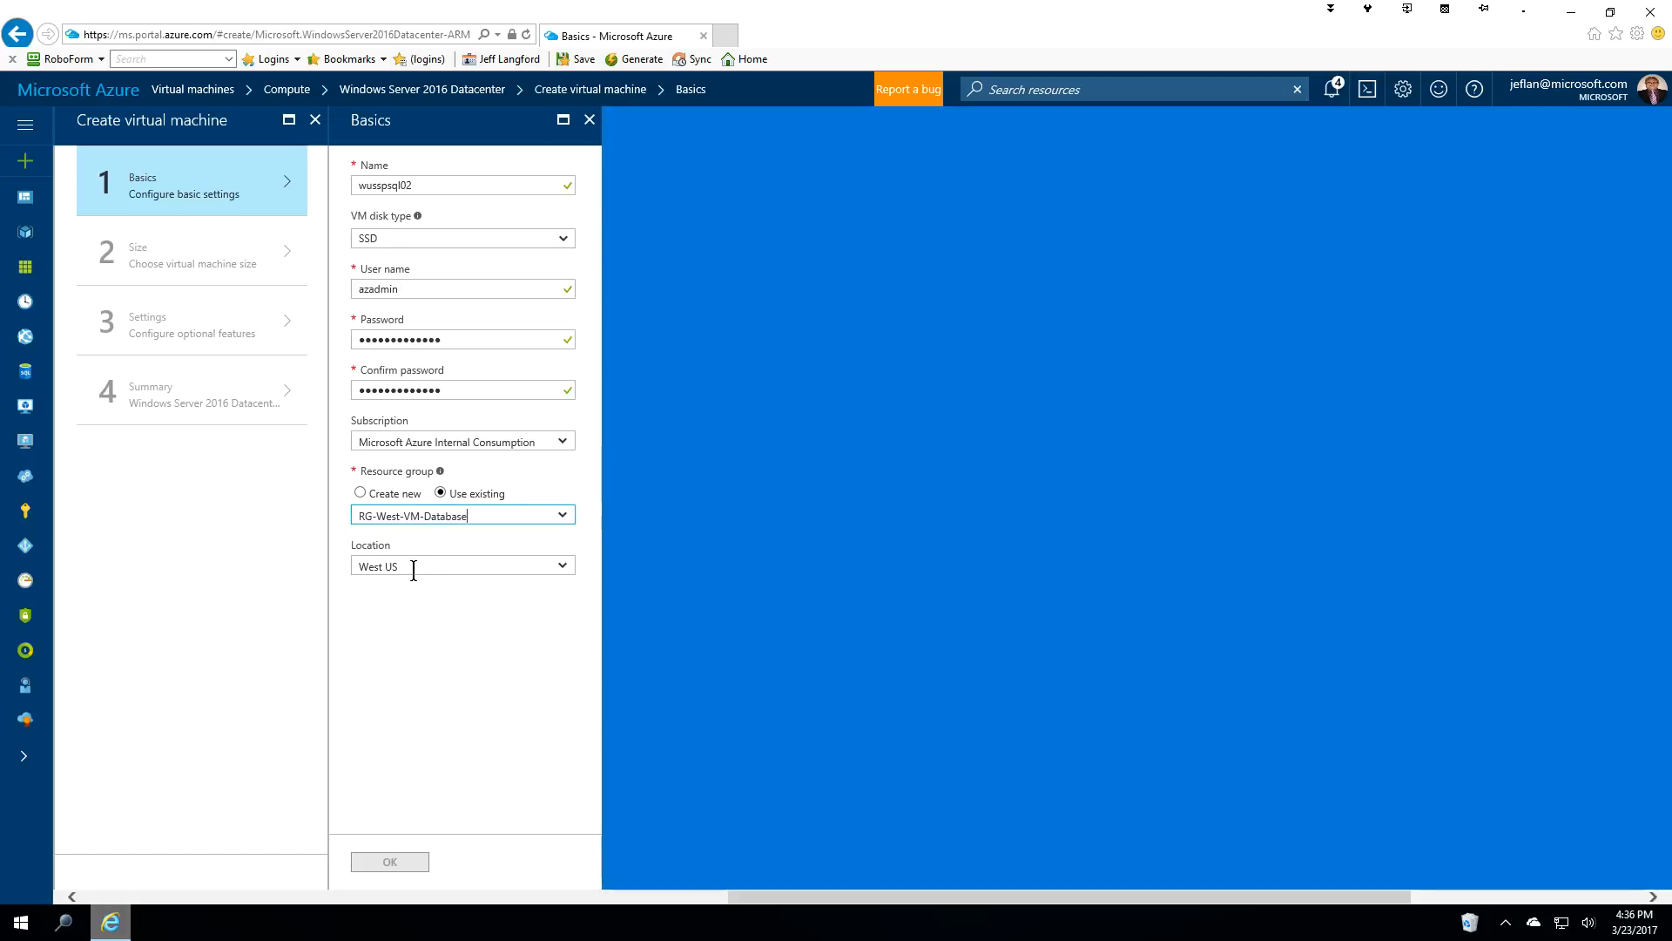
{"action": "left_click", "coordinate": [387, 862]}
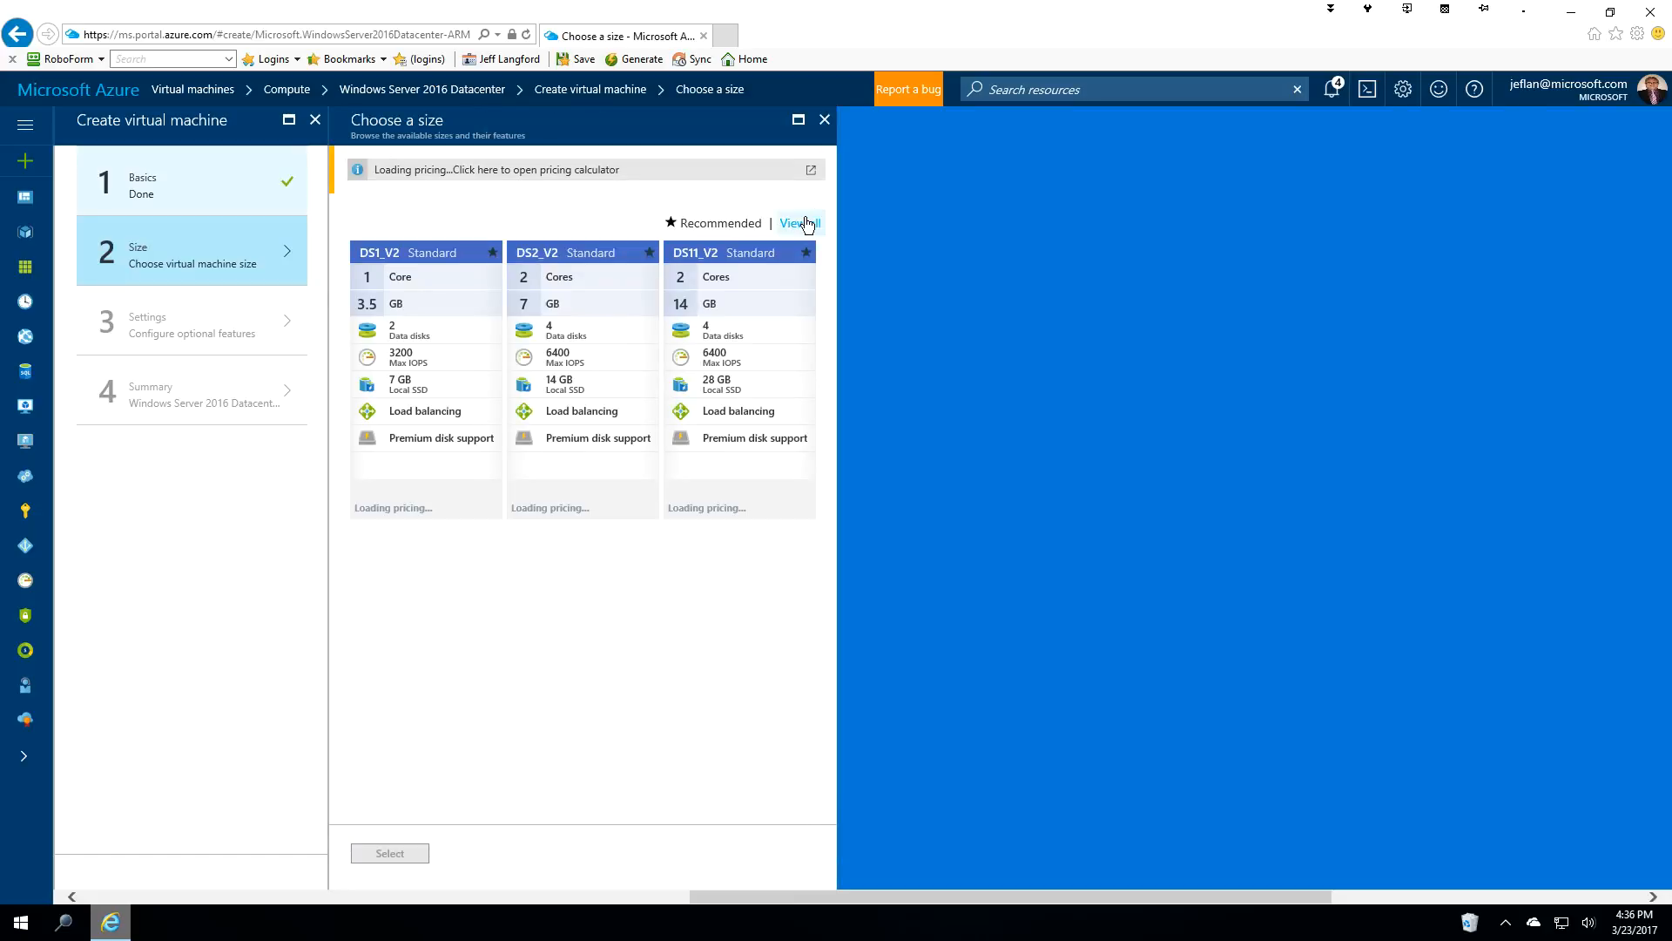
Pick DS3_V2 from the full list of sizes for wusspsql02.
{"action": "left_click", "coordinate": [805, 224]}
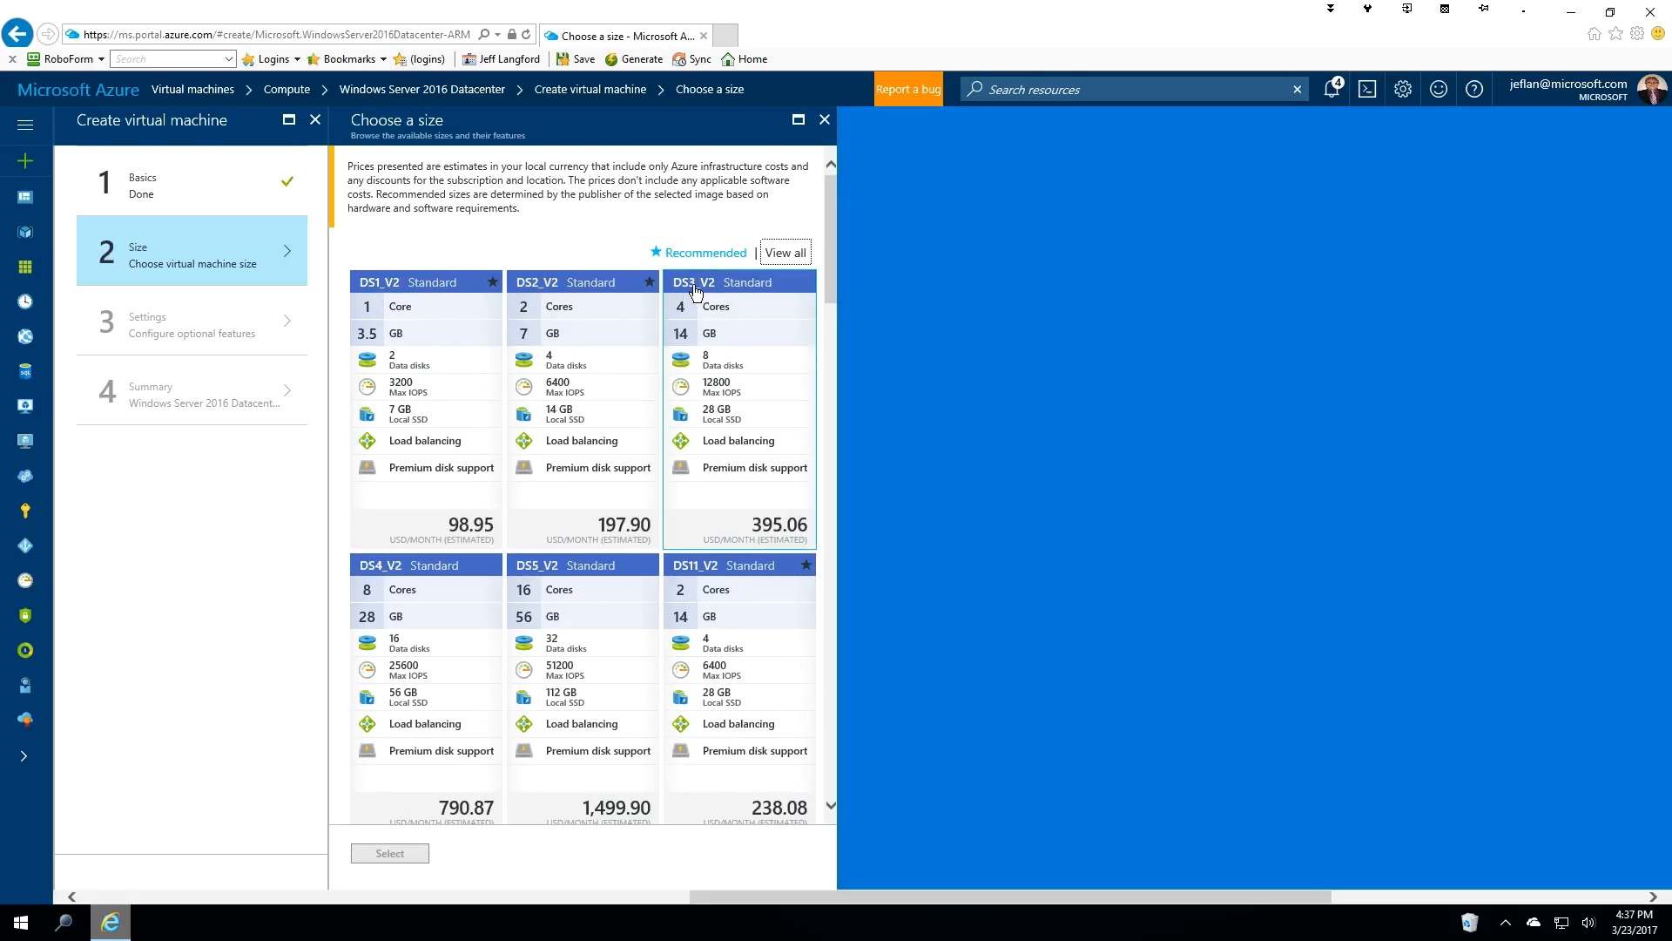
{"action": "left_click", "coordinate": [695, 290]}
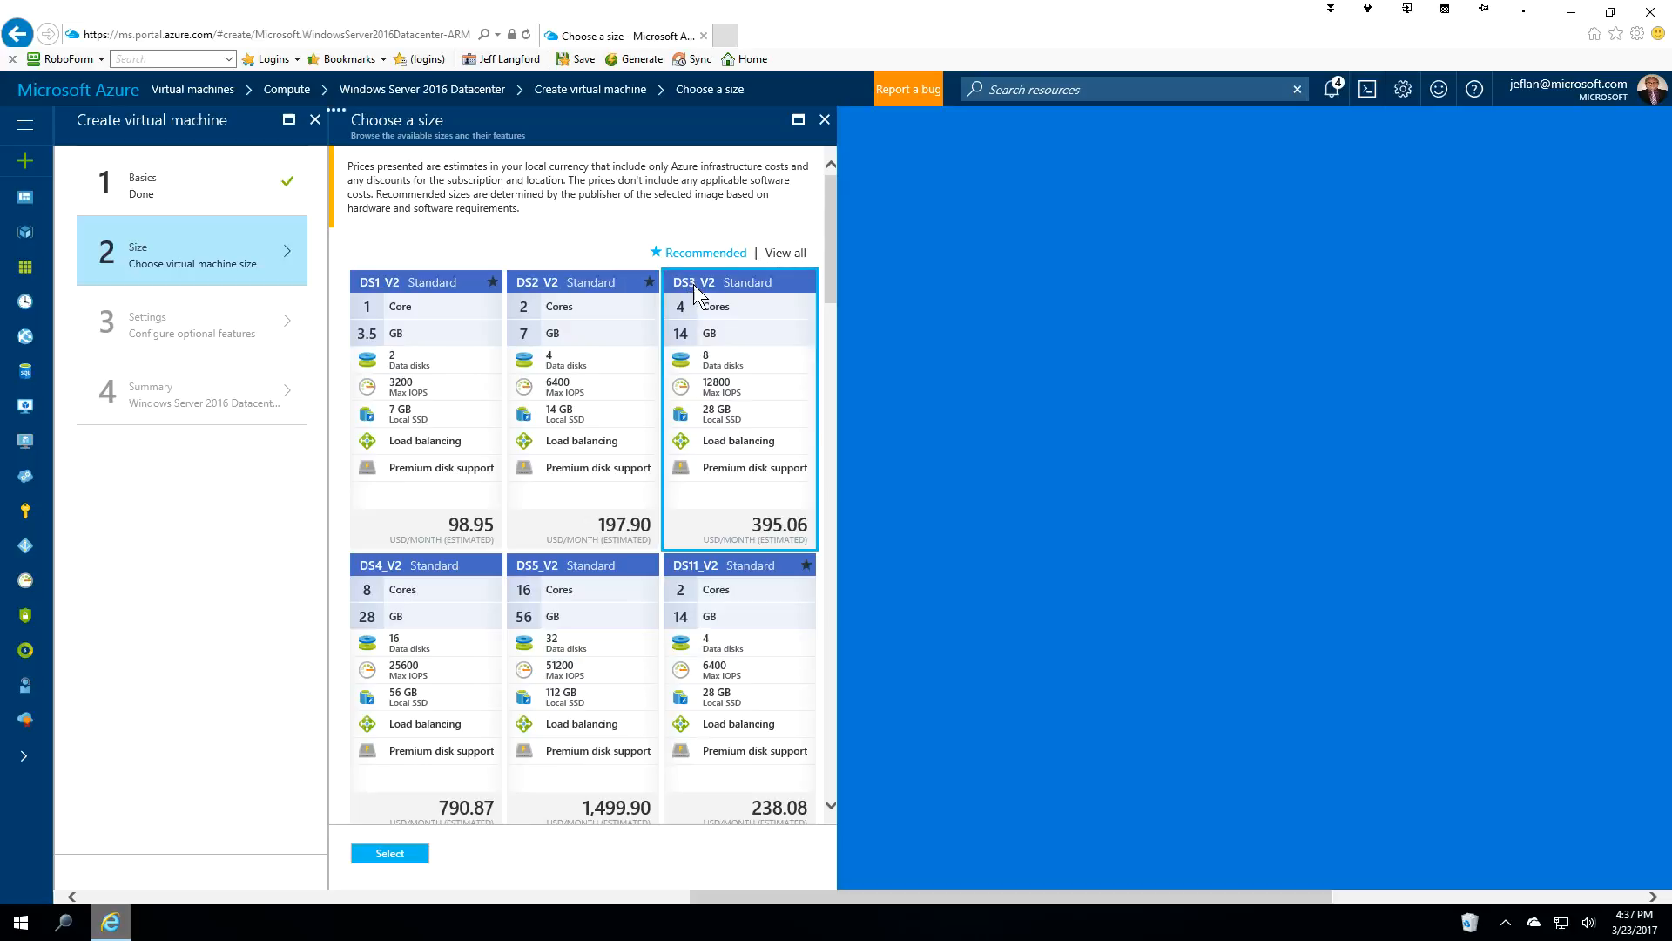
{"action": "left_click", "coordinate": [390, 853]}
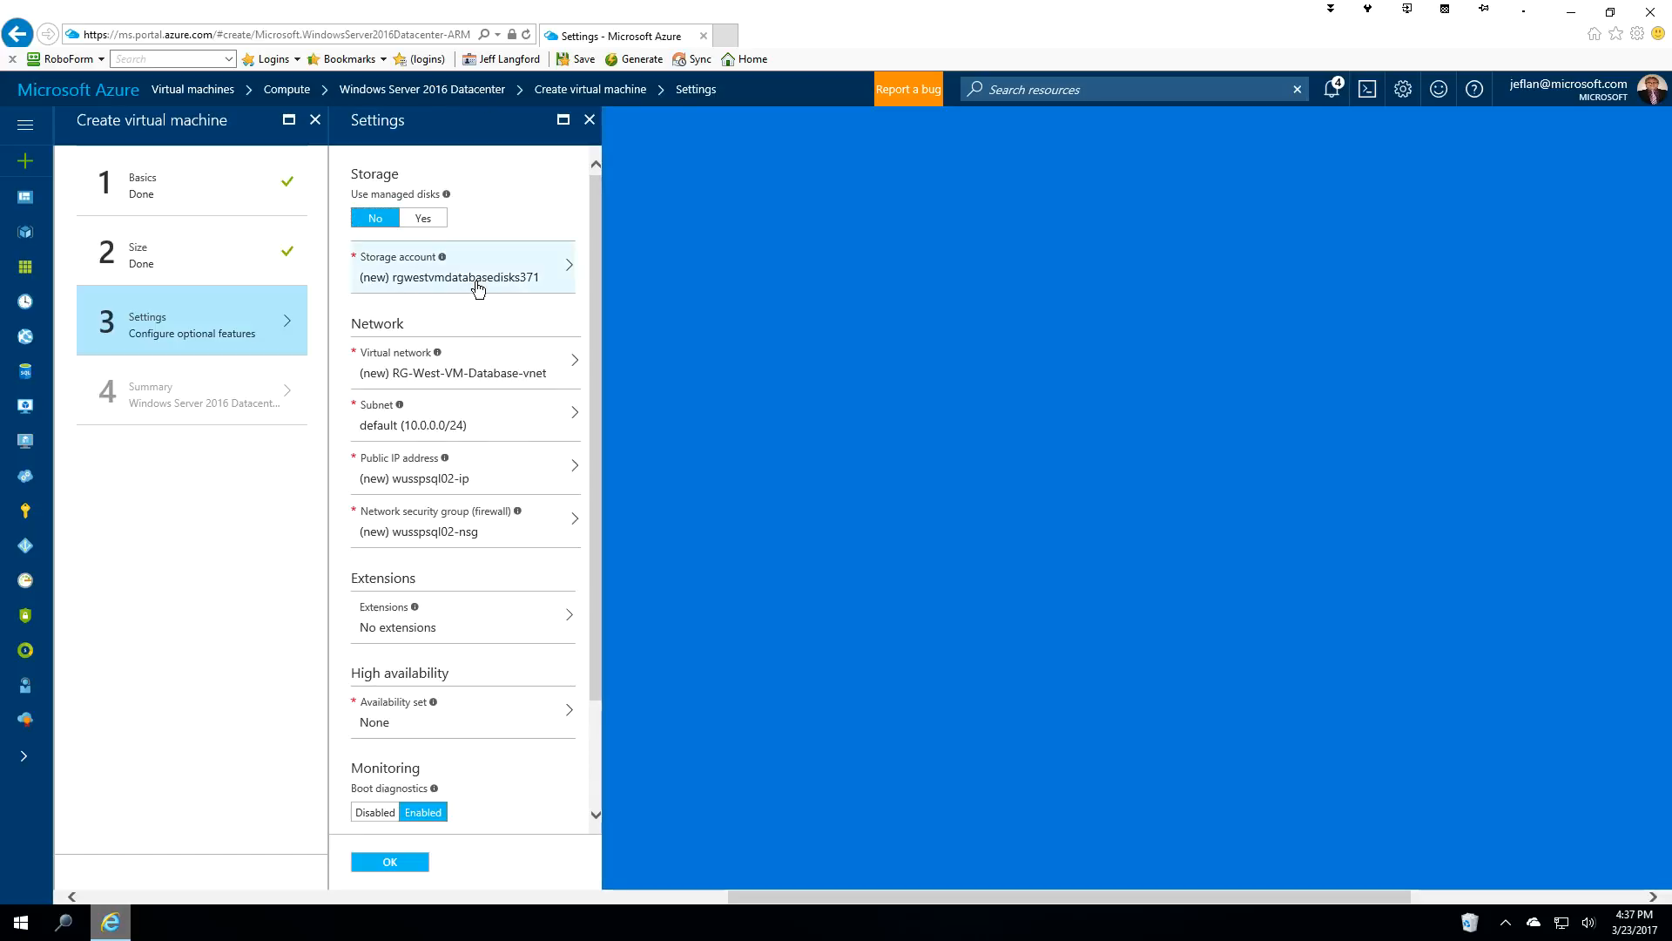
Use storage account spnwwusvmdb with Vnet-West and its servers subnet (10.20.3.0/24).
{"action": "left_click", "coordinate": [477, 283]}
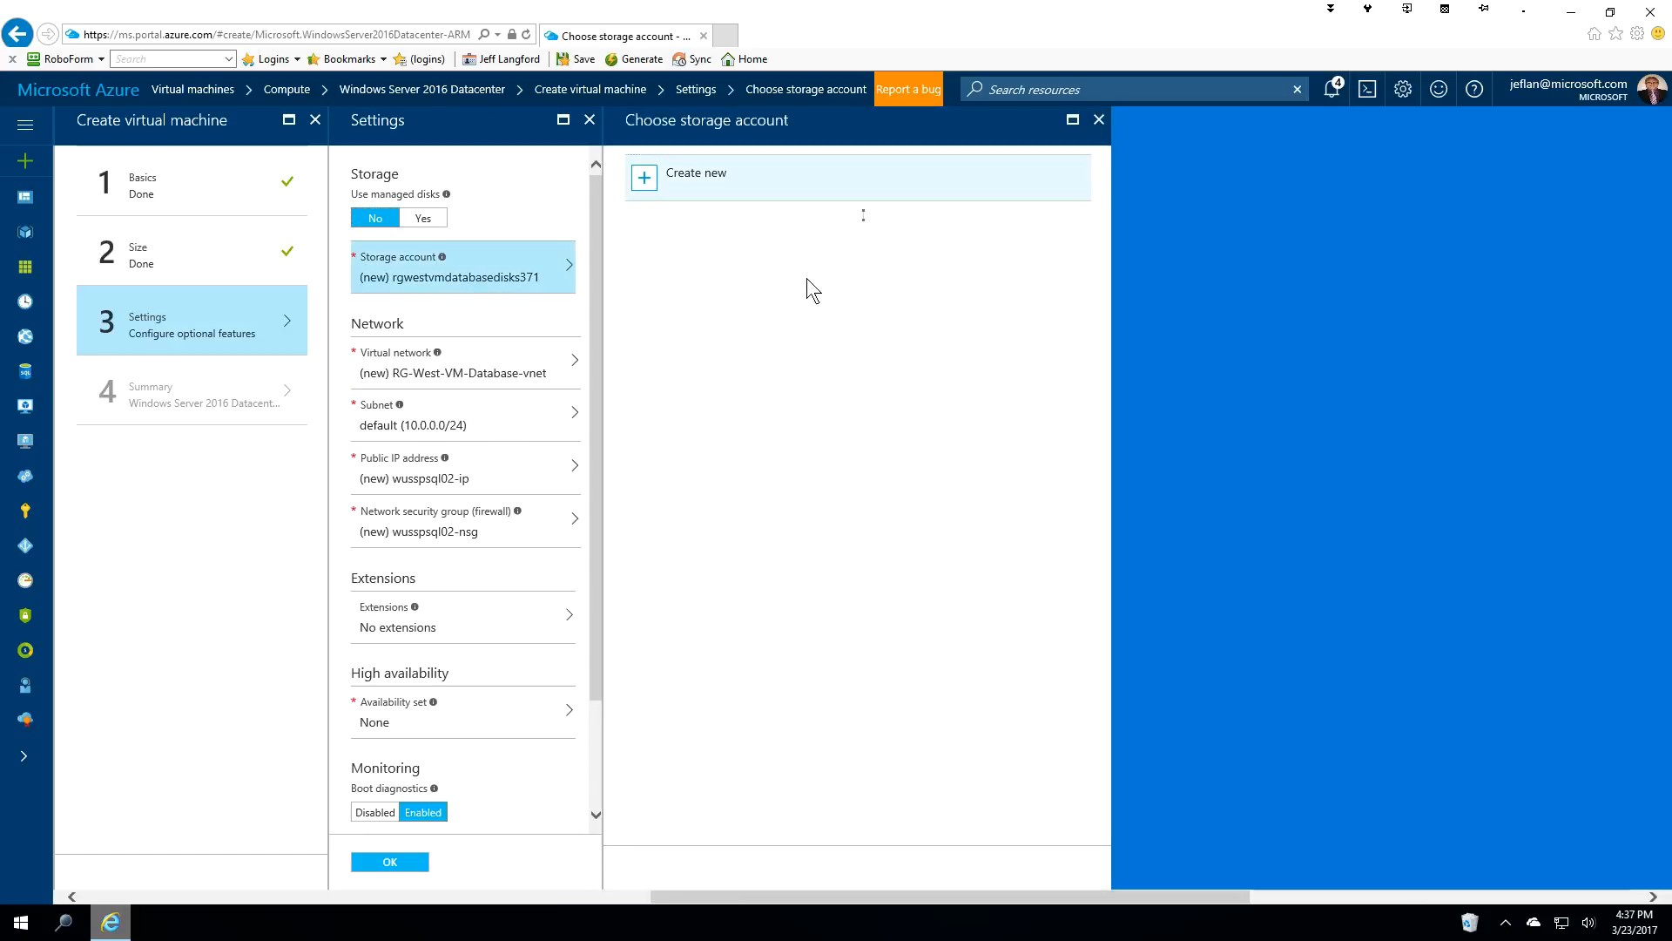
{"action": "left_click", "coordinate": [714, 268]}
{"action": "left_click", "coordinate": [709, 301]}
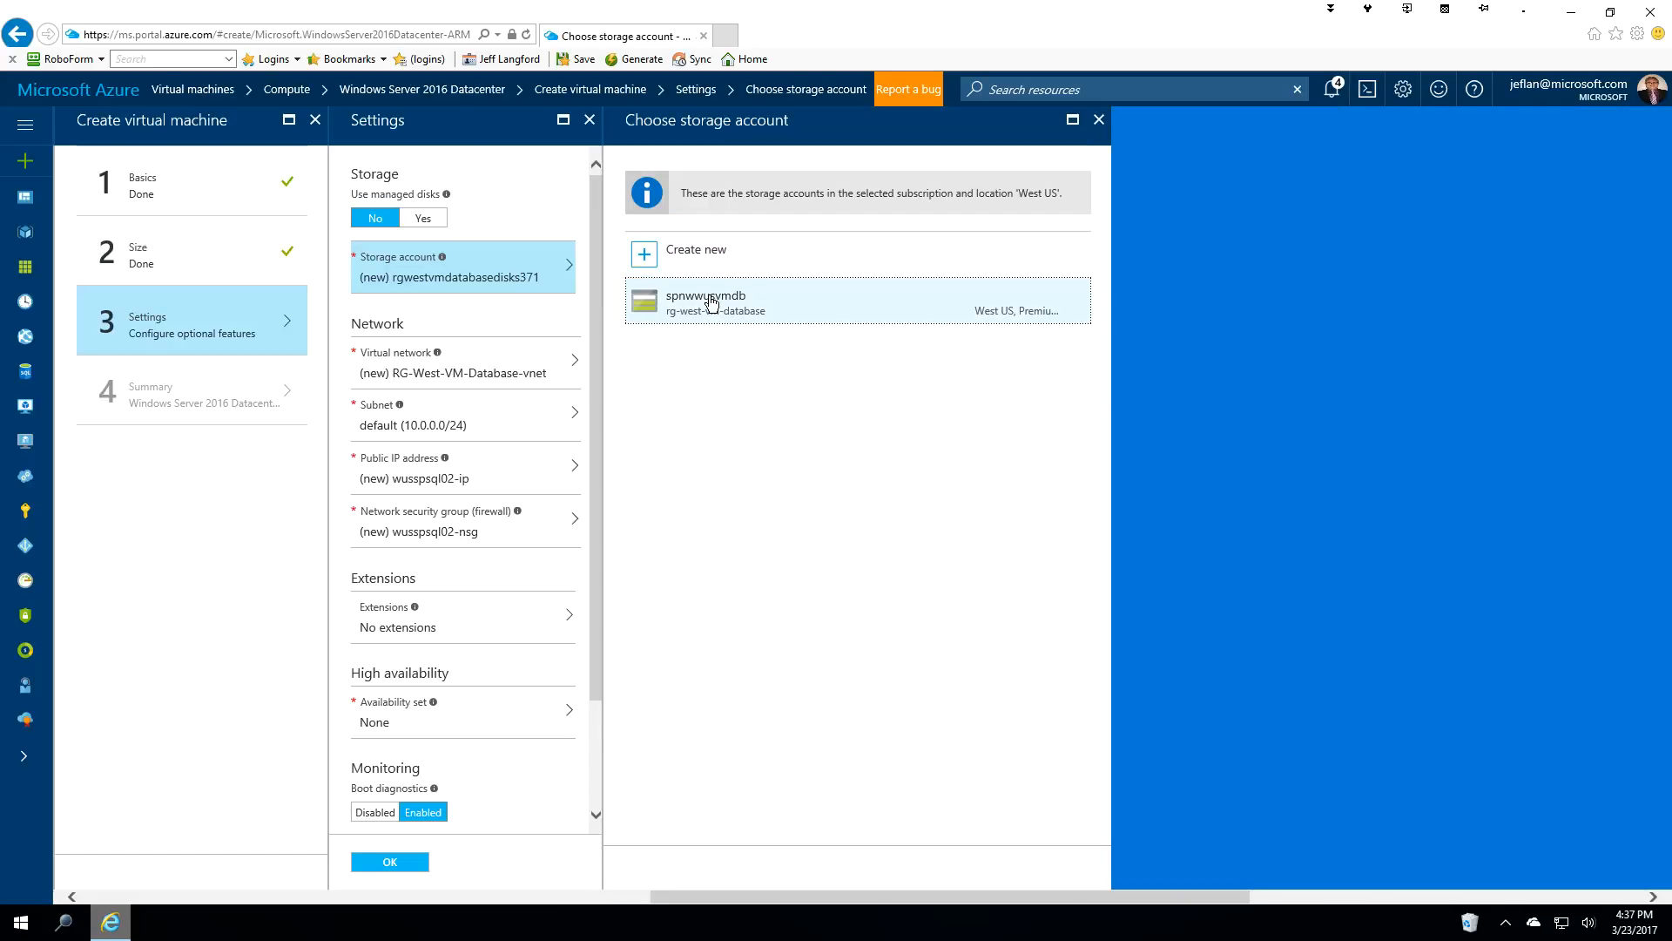
{"action": "left_click", "coordinate": [491, 372]}
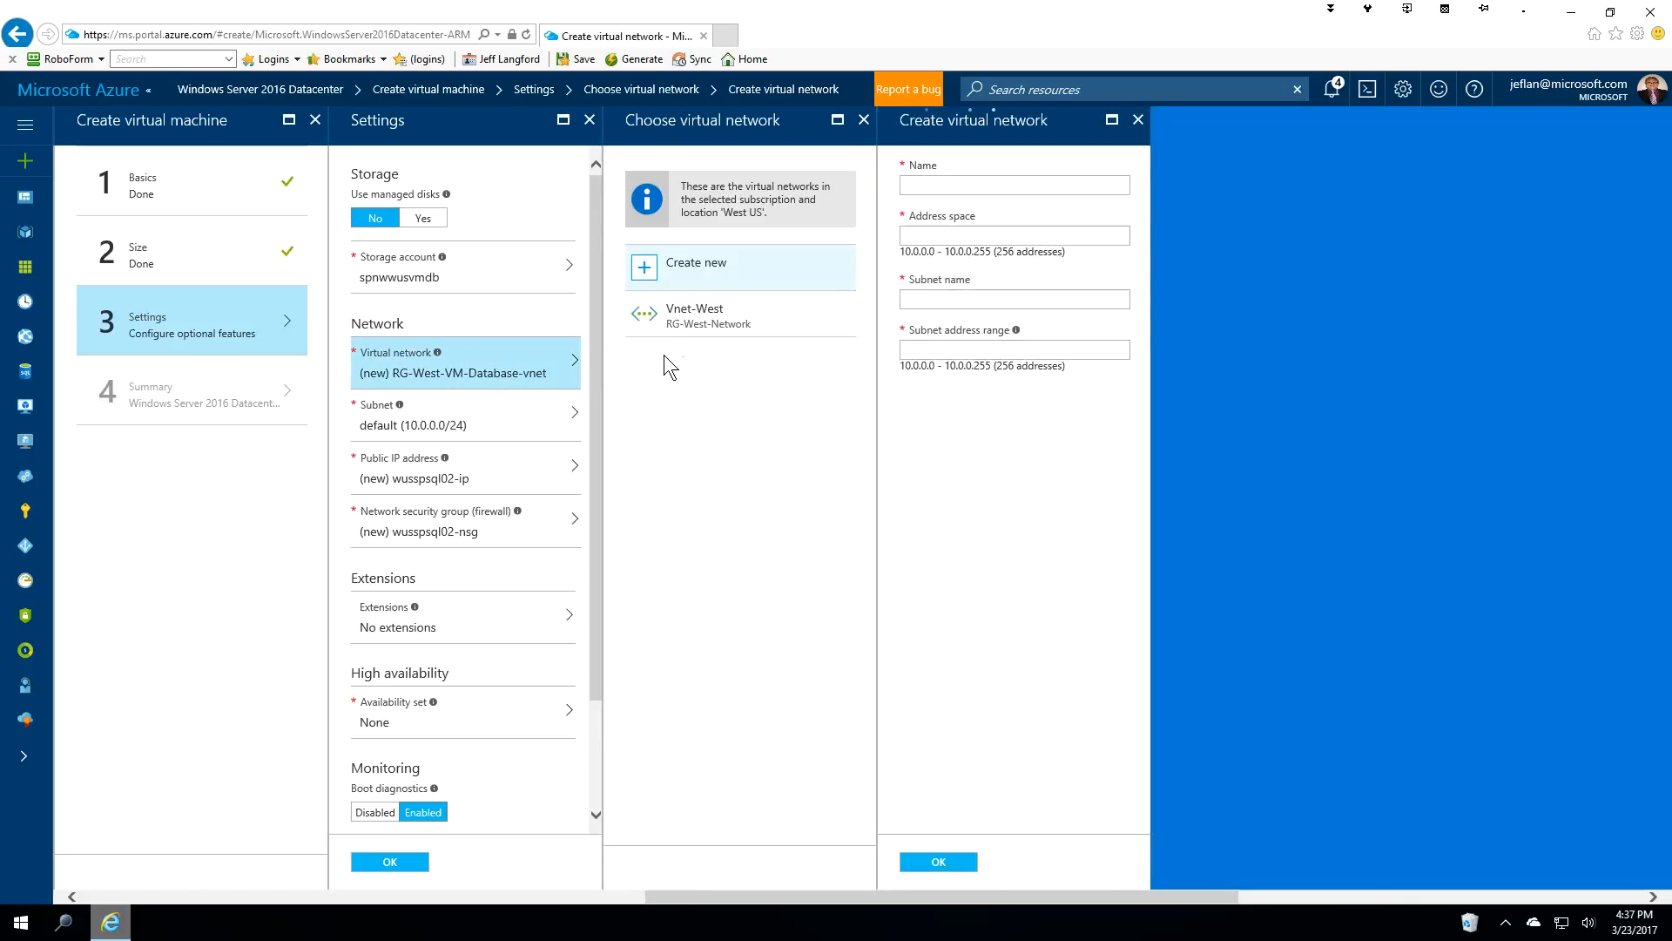
{"action": "left_click", "coordinate": [681, 320]}
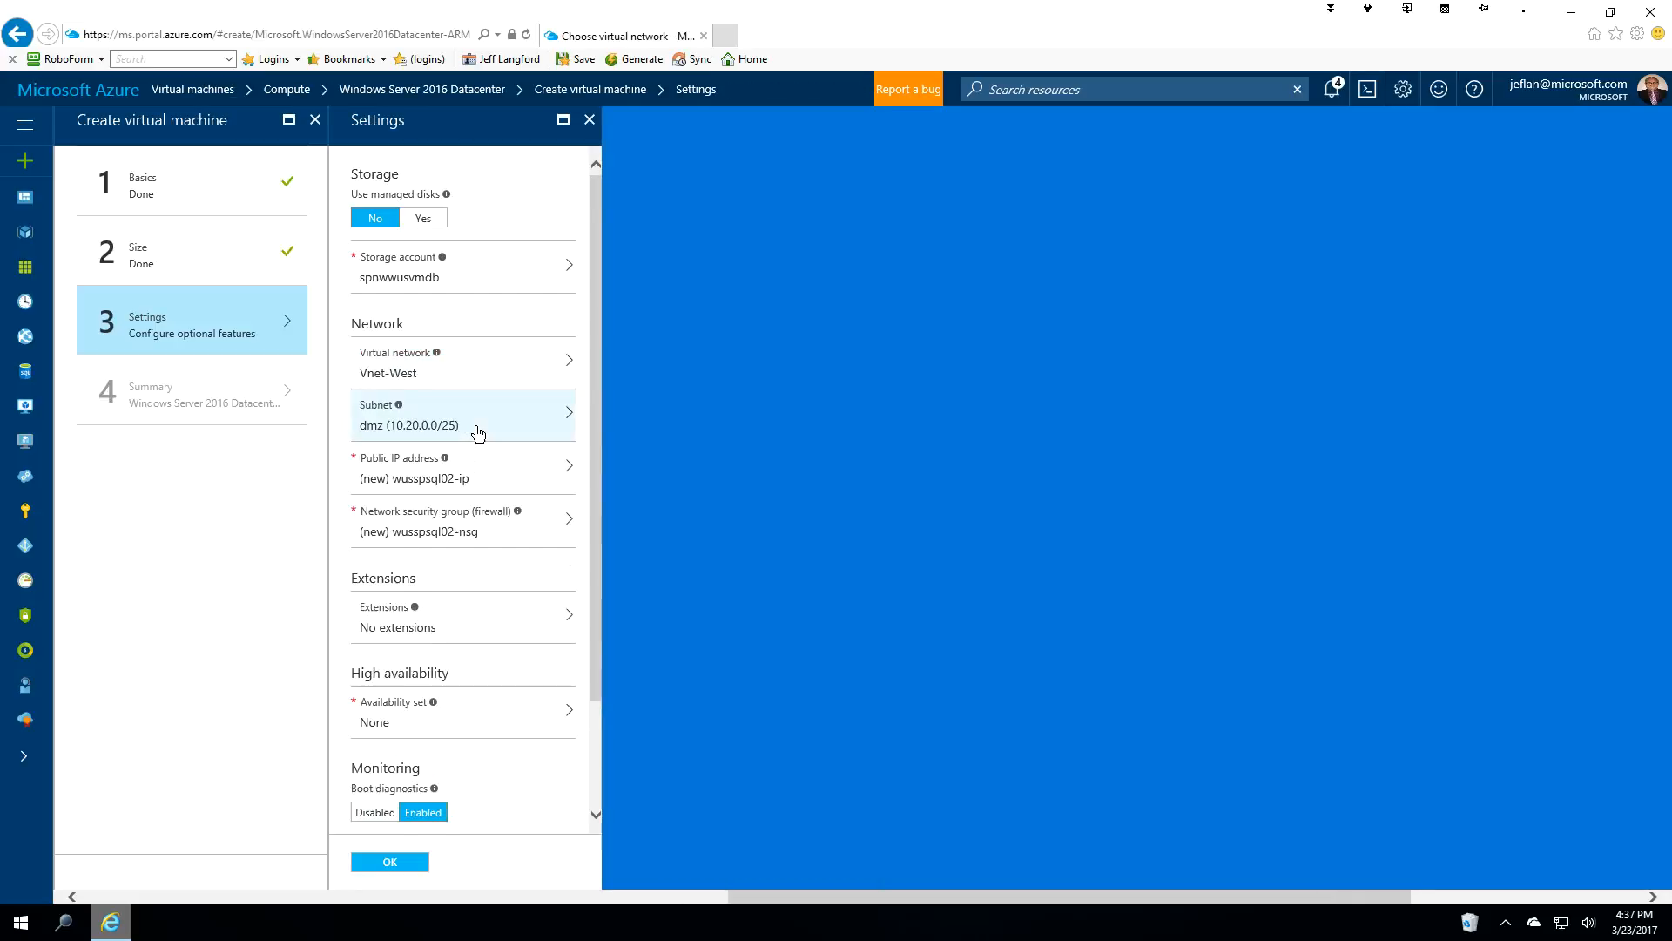
{"action": "left_click", "coordinate": [477, 431]}
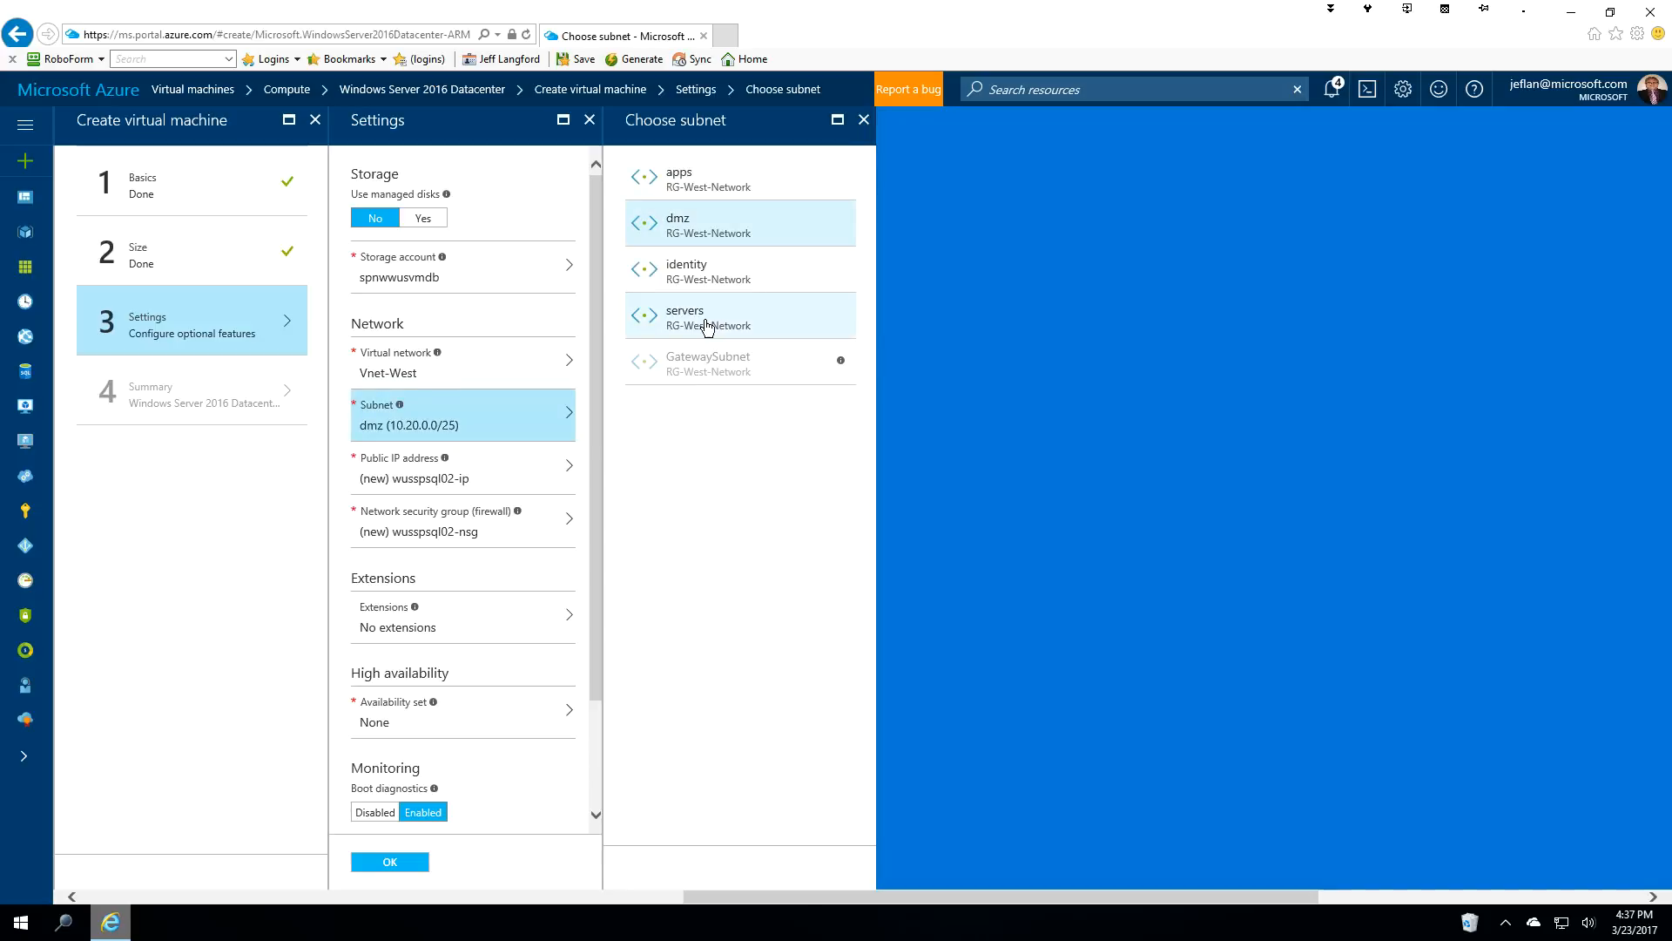
{"action": "left_click", "coordinate": [708, 325]}
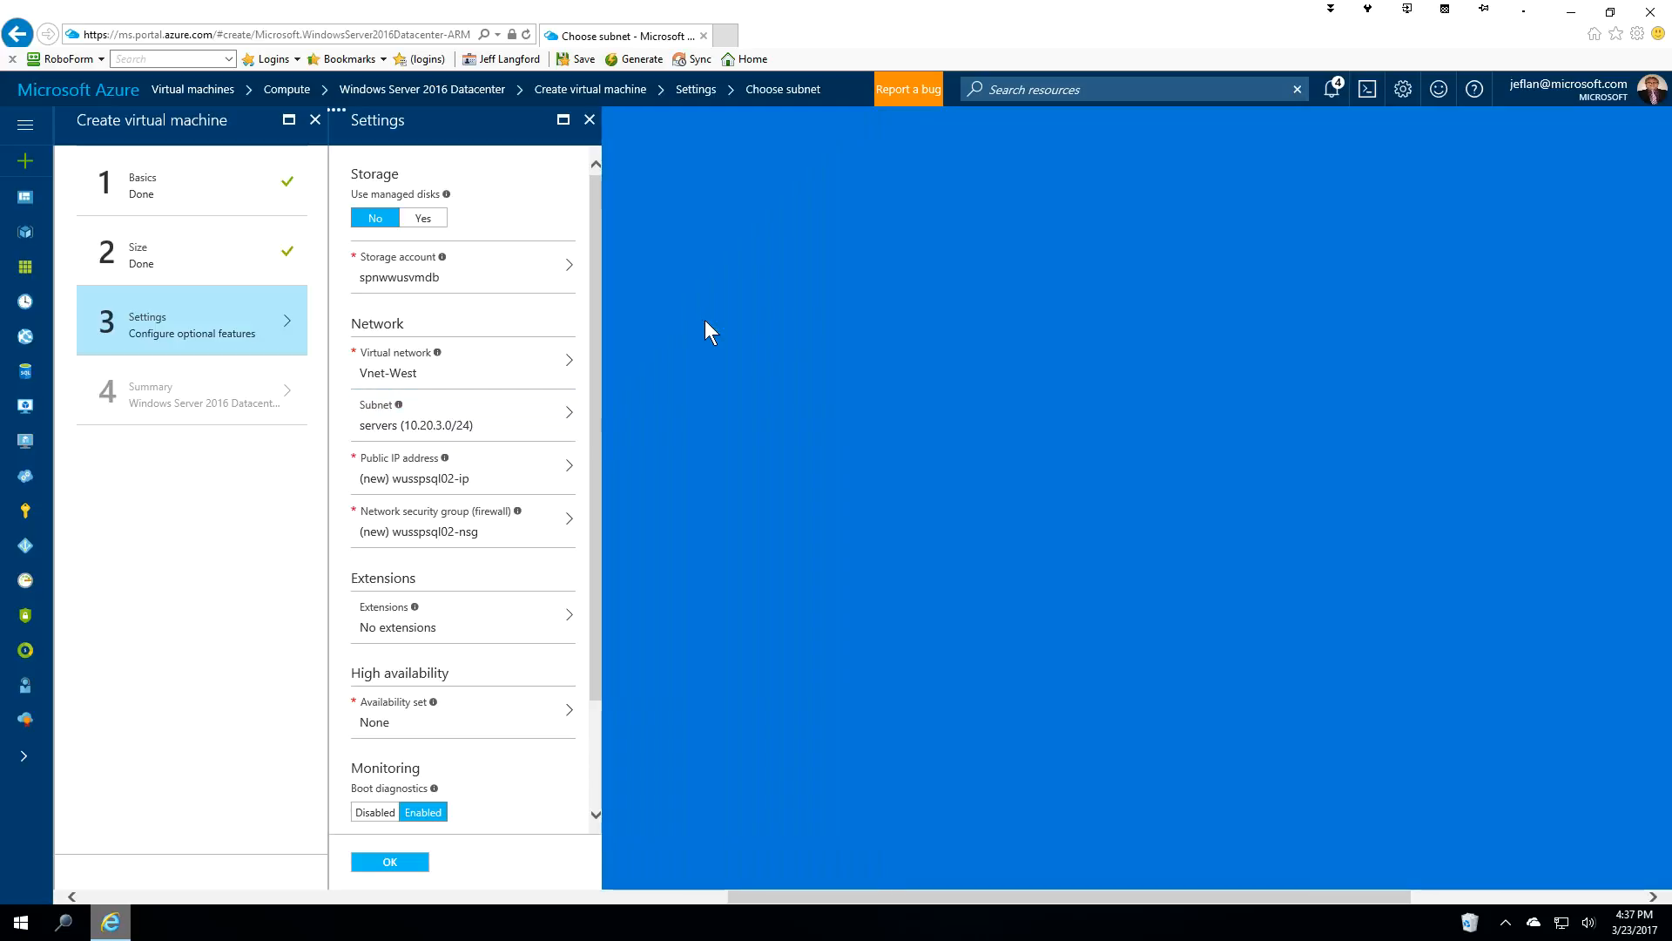
Set both the public IP address and the network security group to None.
{"action": "left_click", "coordinate": [512, 481]}
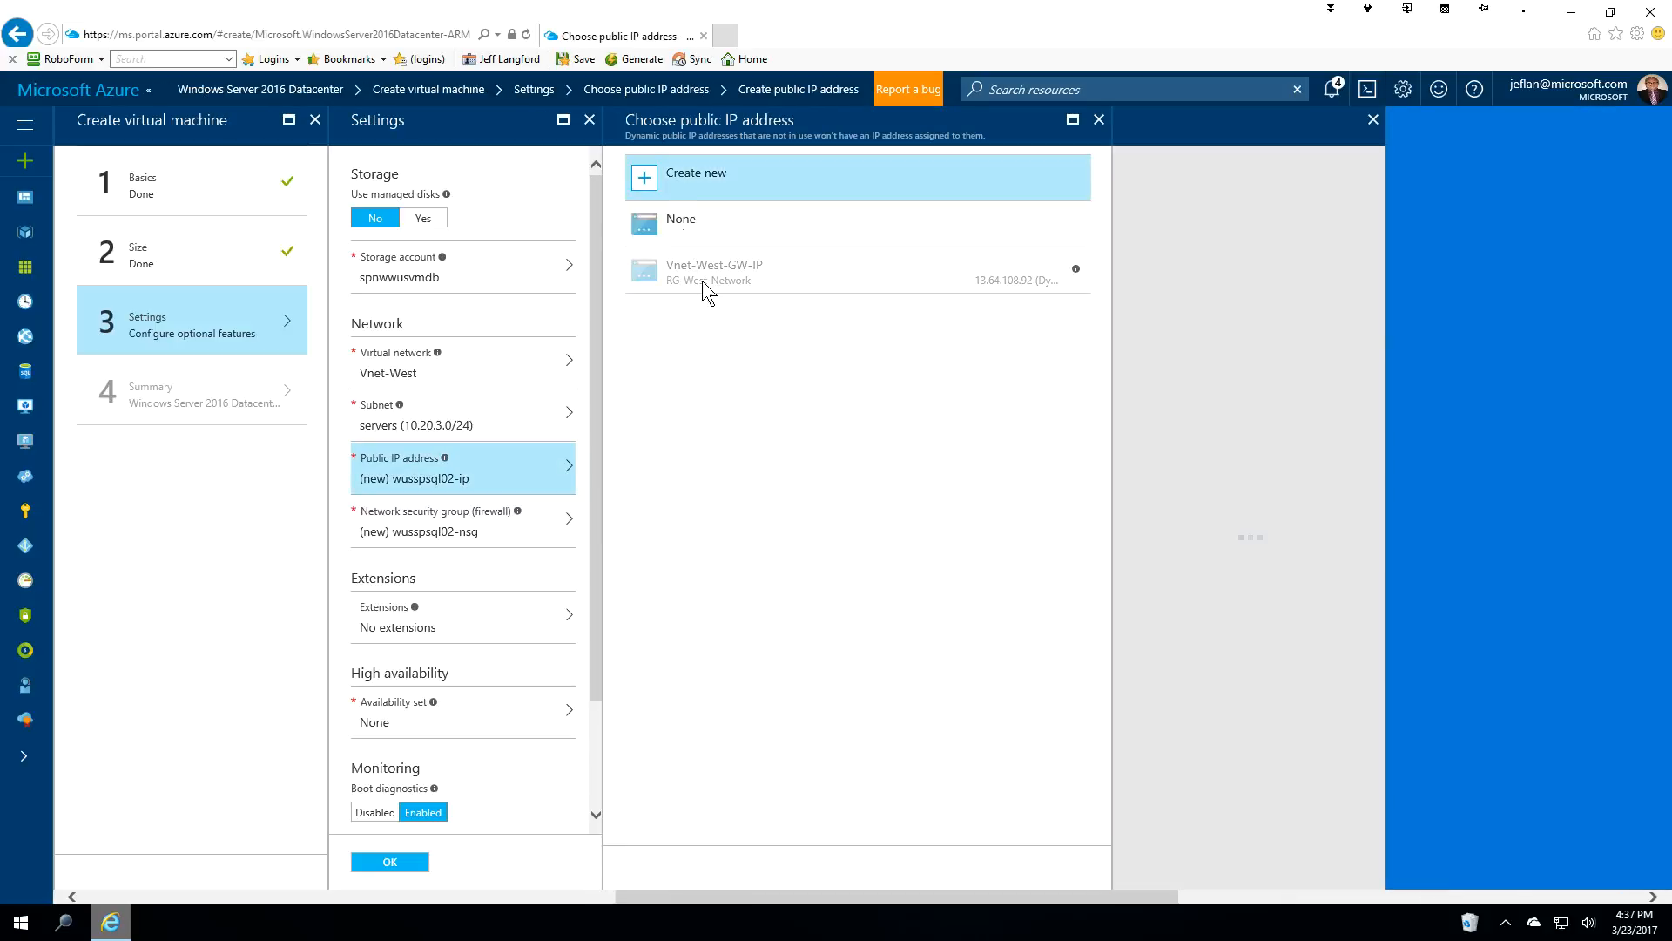
{"action": "left_click", "coordinate": [681, 300]}
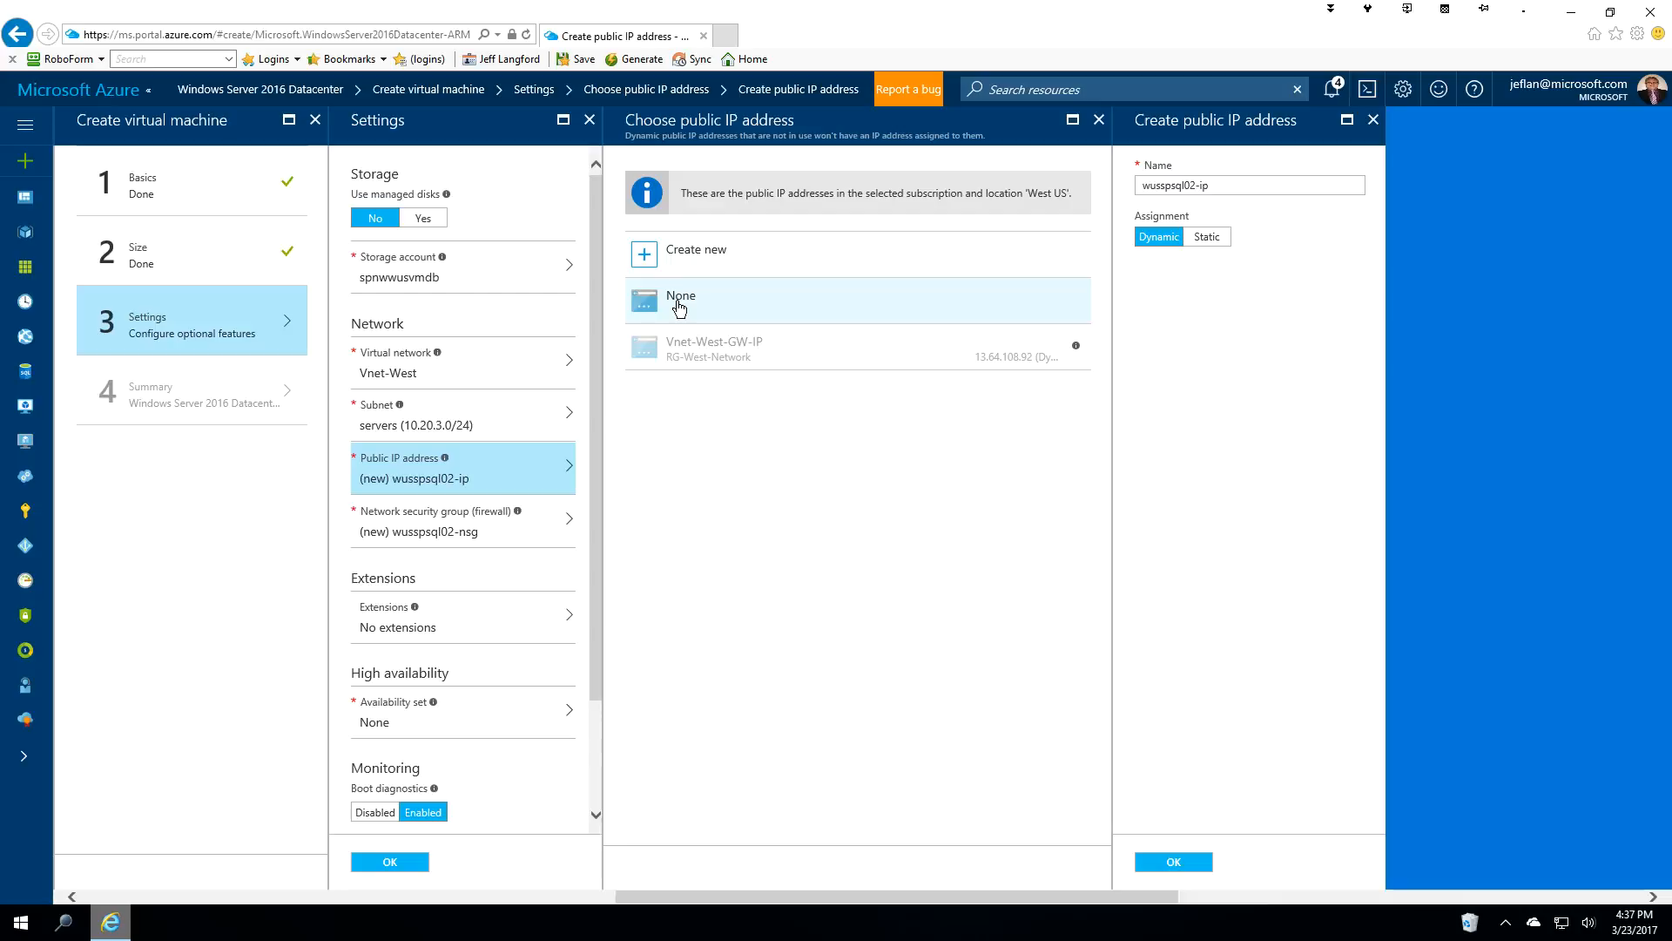
{"action": "left_click", "coordinate": [492, 535]}
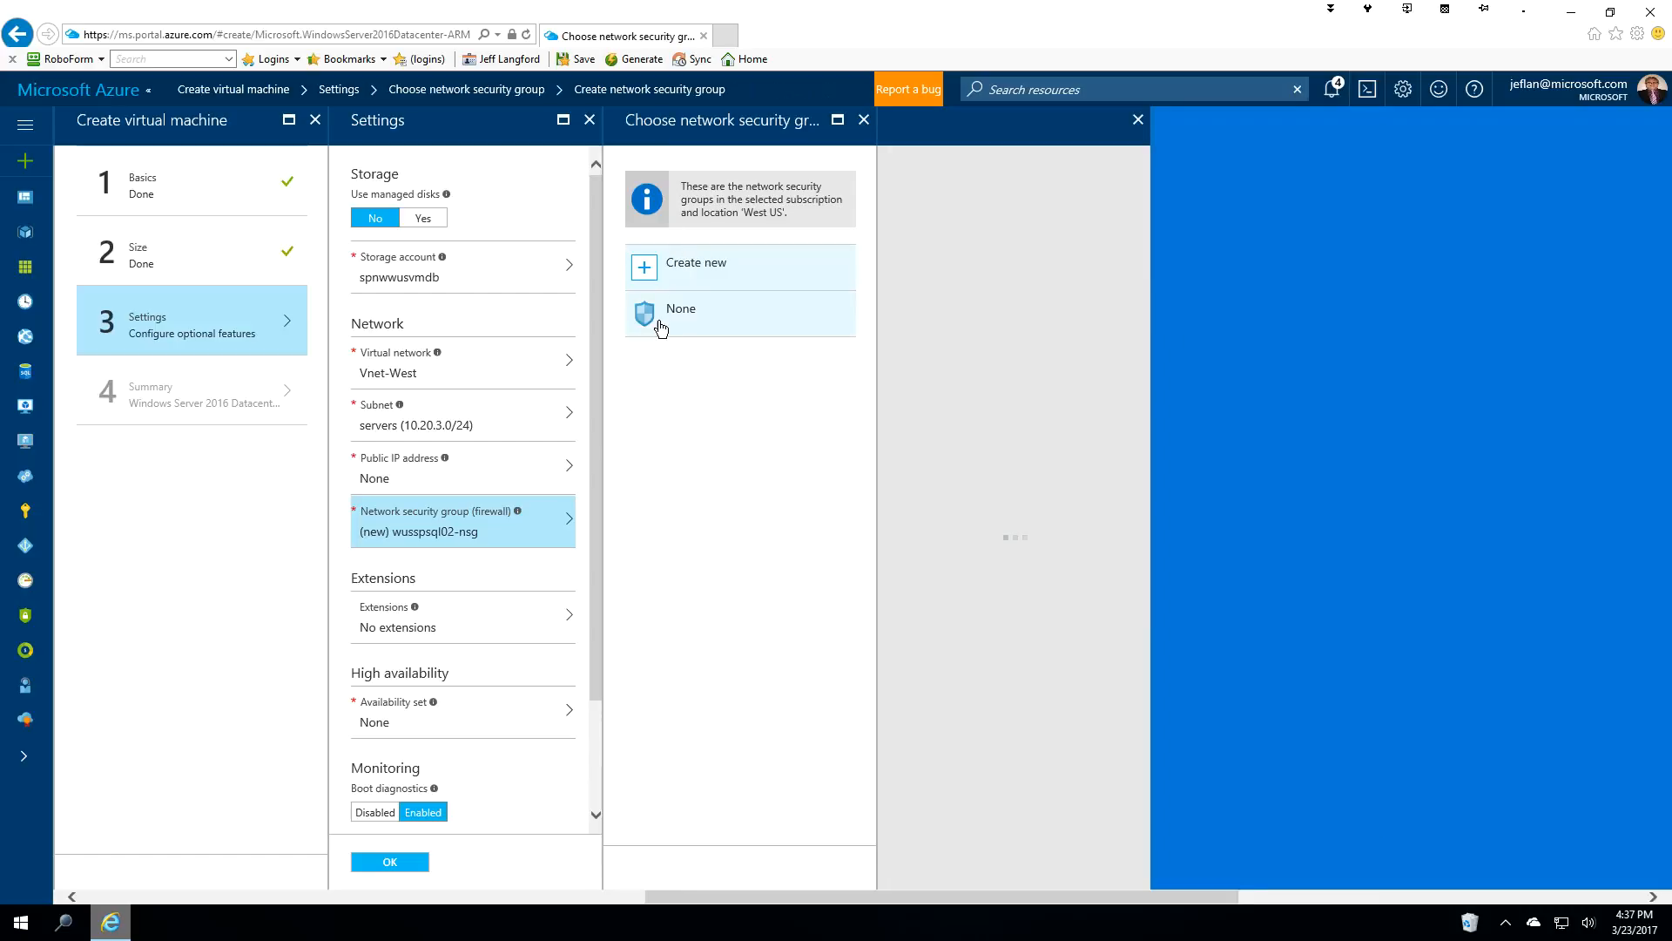
{"action": "left_click", "coordinate": [659, 322]}
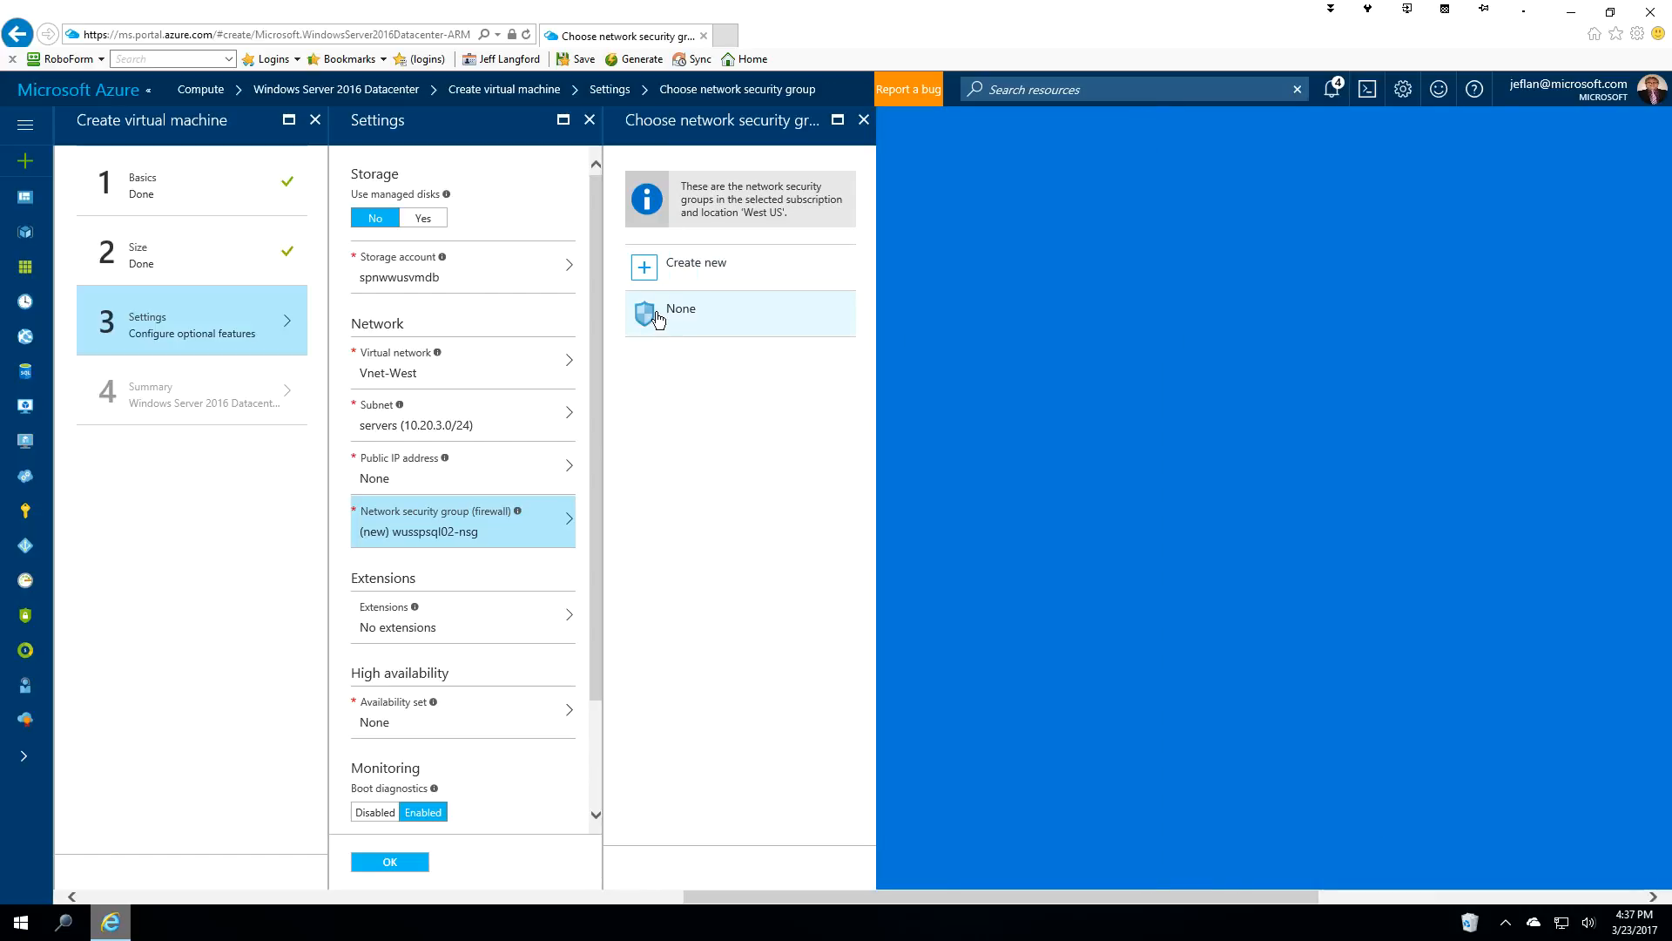
{"action": "left_click", "coordinate": [657, 320]}
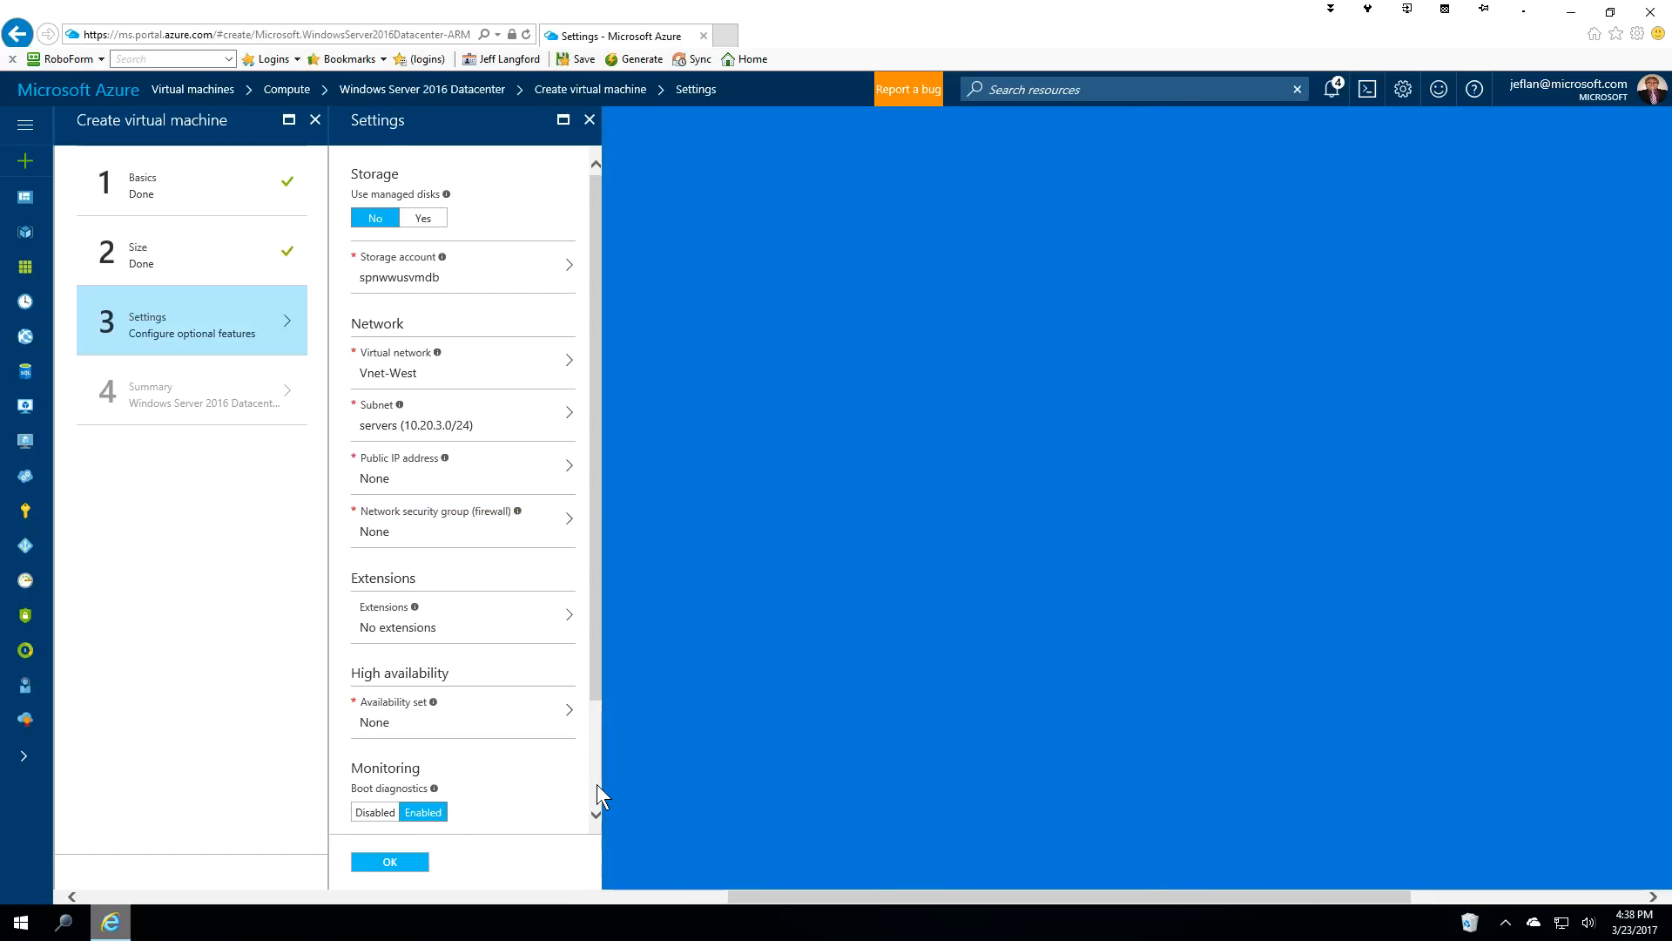
Place the VM in the AS-SPSQL availability set.
{"action": "scroll", "coordinate": [597, 784], "scroll_direction": "down", "scroll_amount": 2}
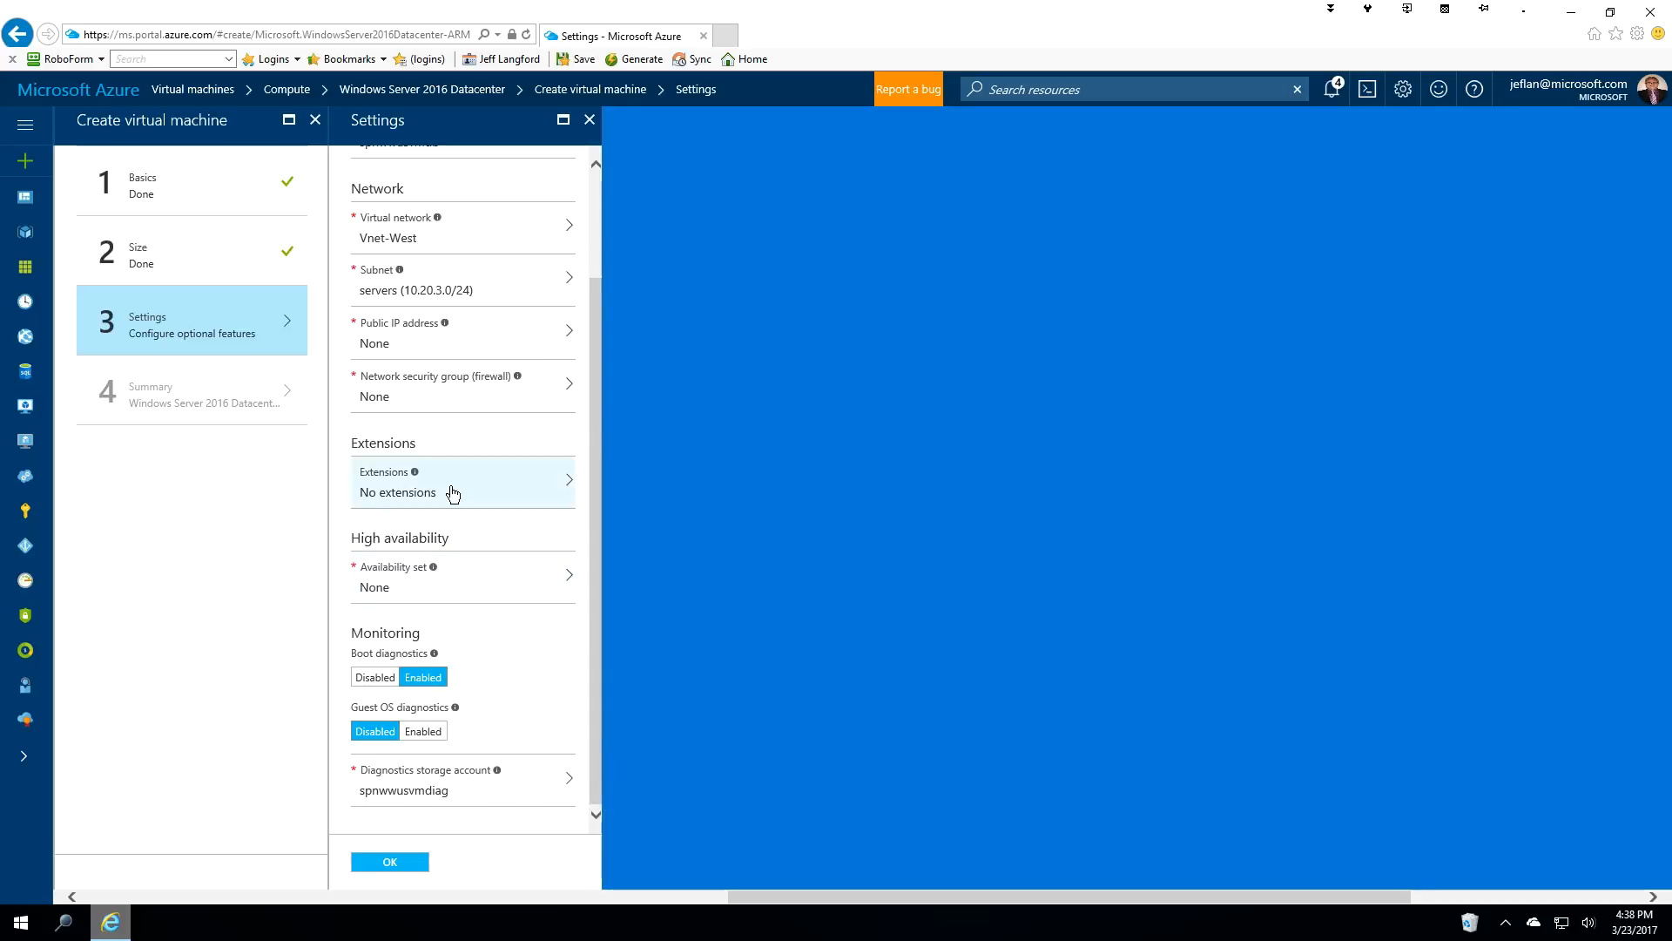
{"action": "left_click", "coordinate": [440, 593]}
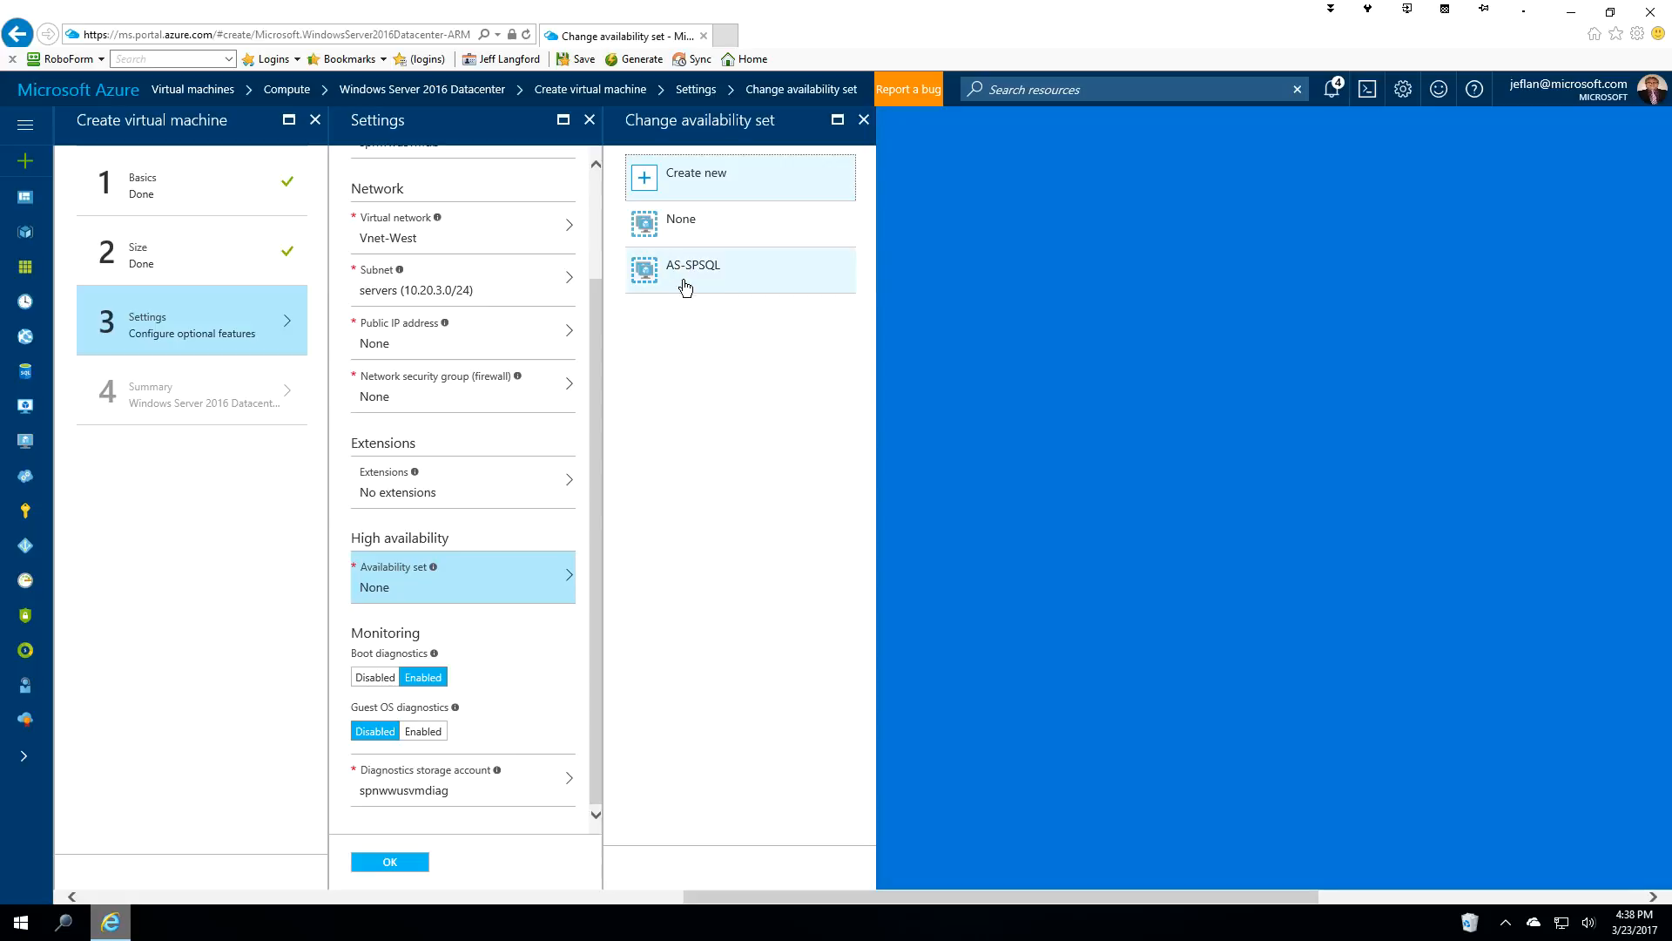
{"action": "left_click", "coordinate": [694, 276]}
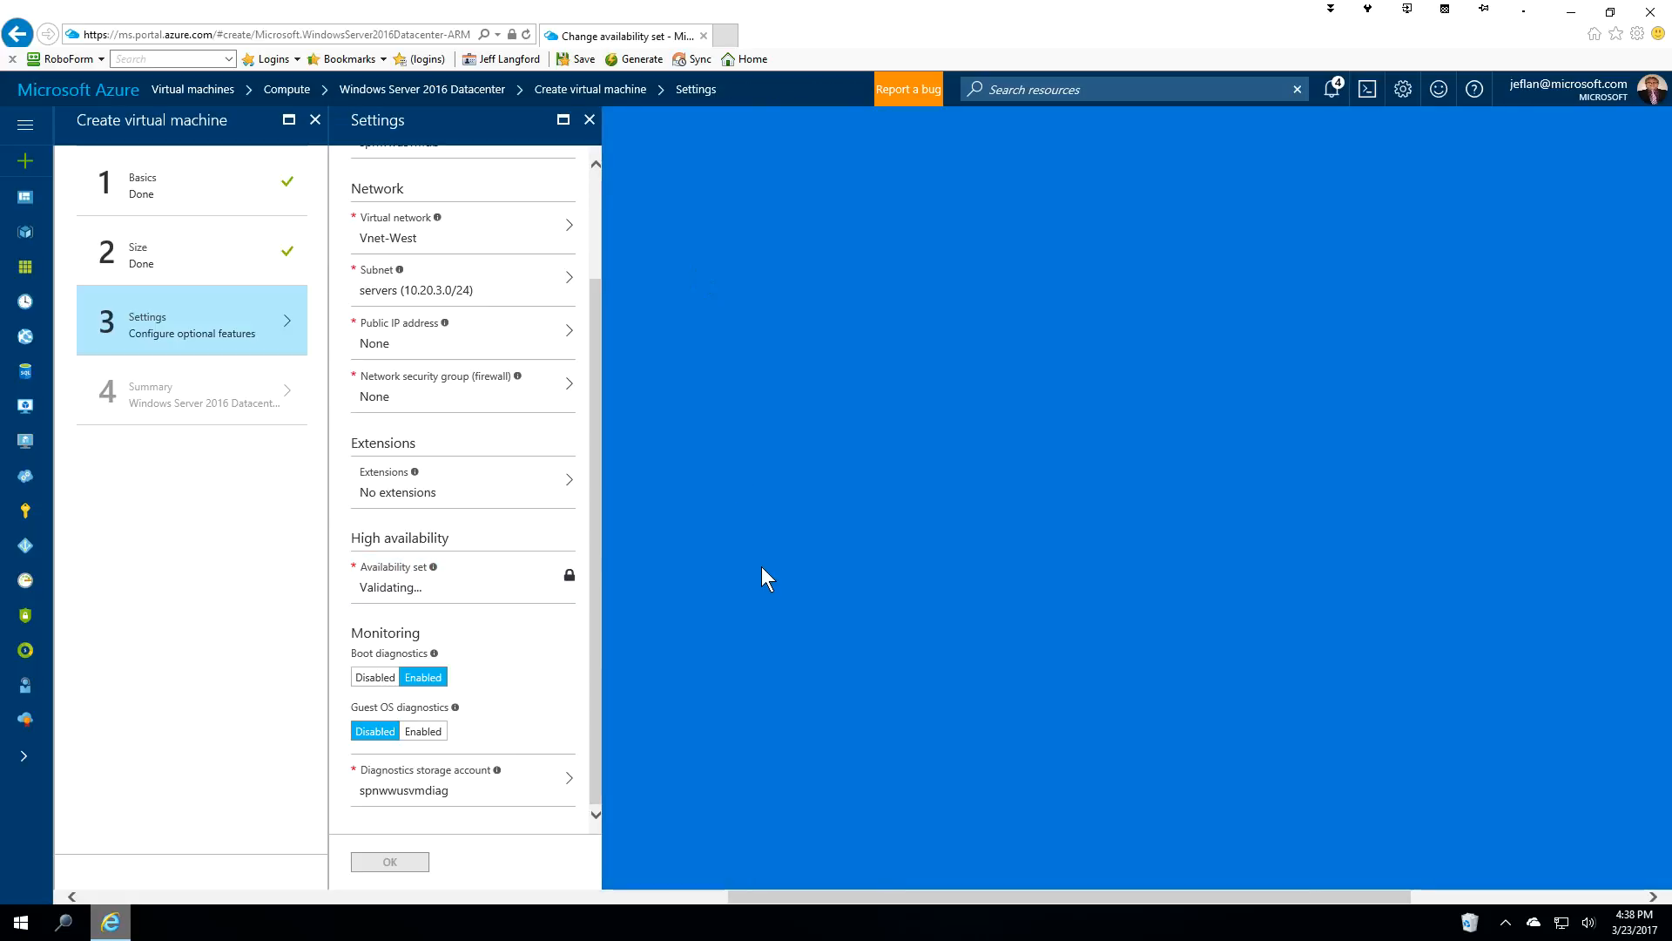
Confirm the settings to deploy the Windows Server 2016 Datacenter VM, then open wusspsql01.
{"action": "left_click", "coordinate": [388, 864]}
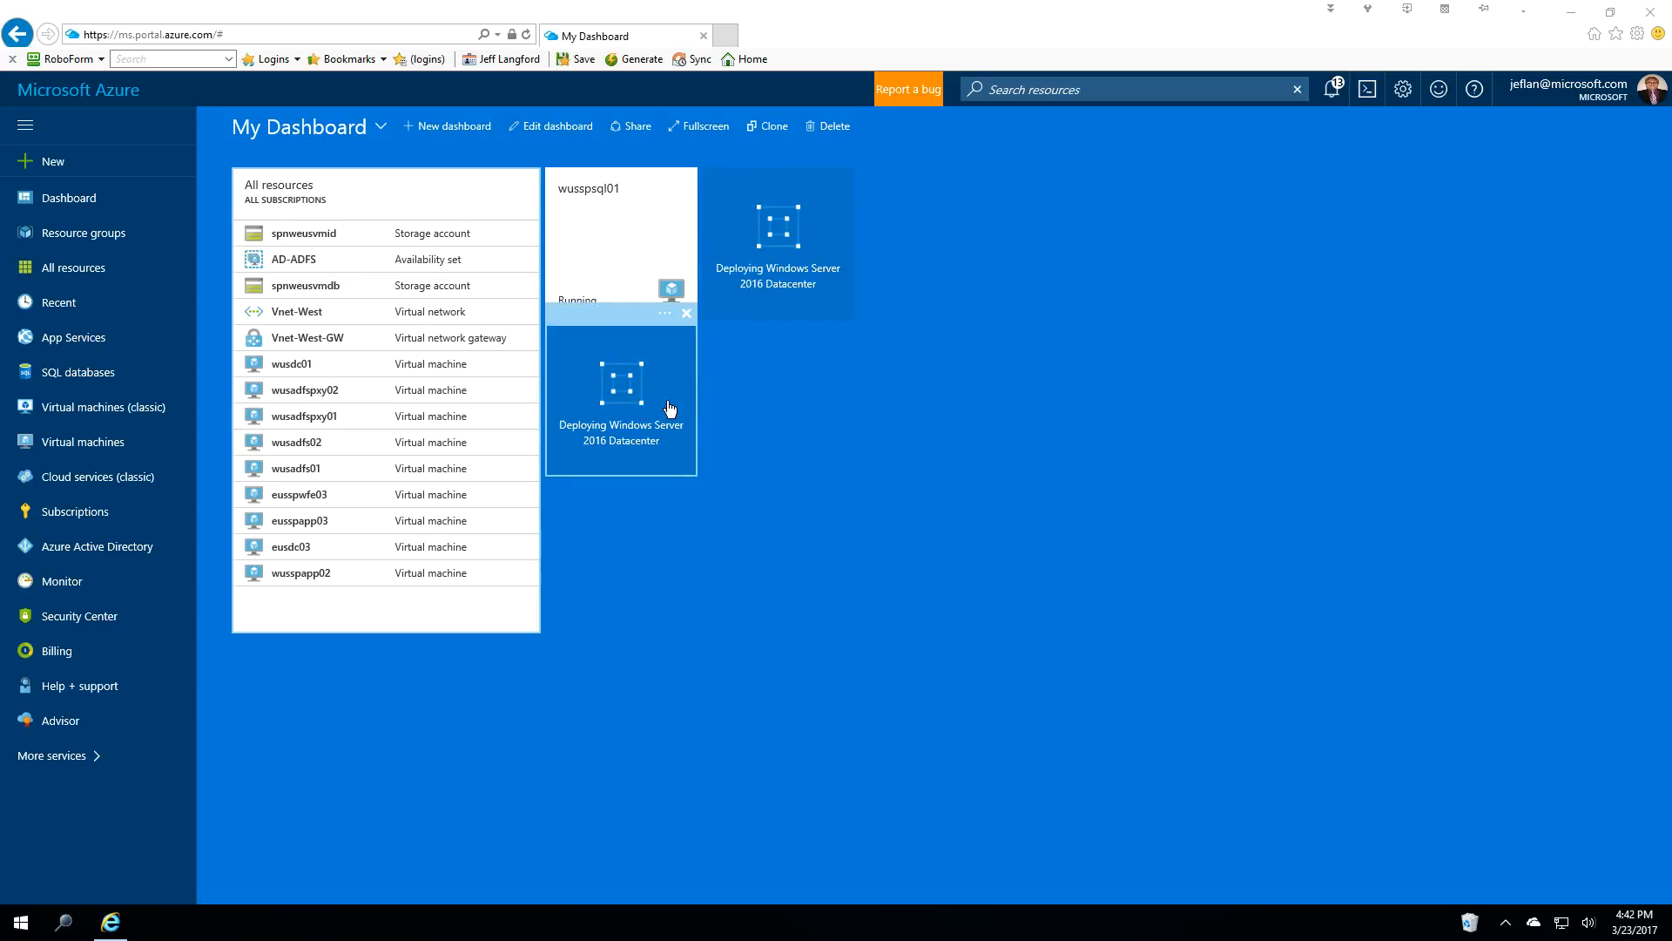
{"action": "left_click", "coordinate": [592, 223]}
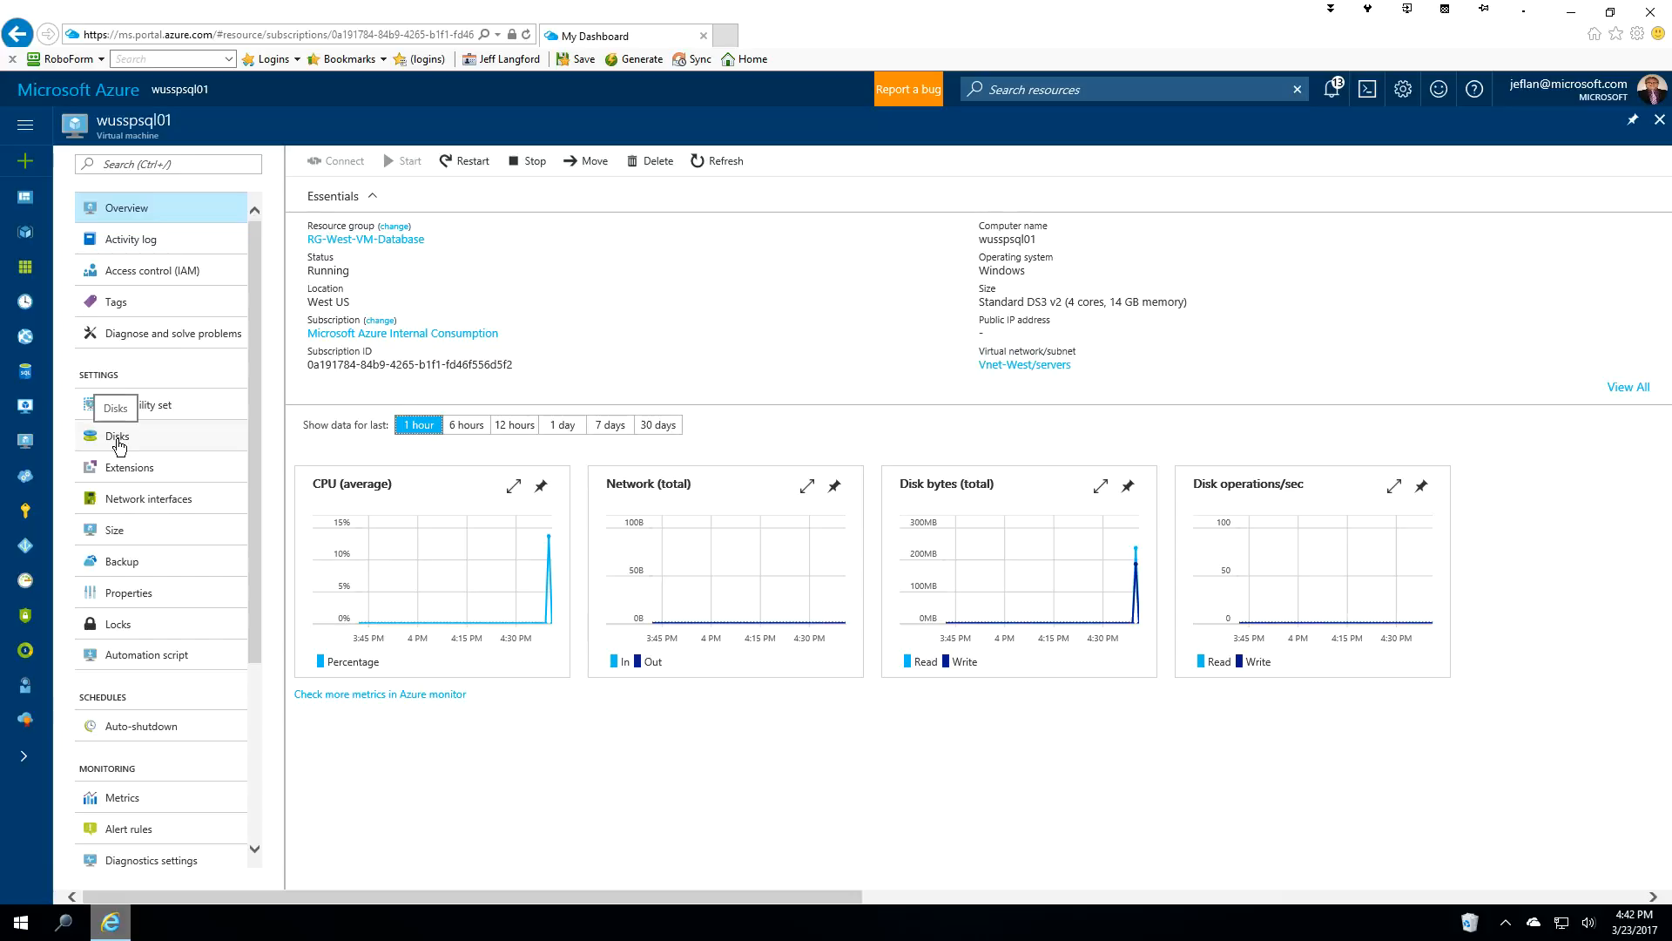
Show the Disks page of wusspsql01 from its Settings menu.
{"action": "left_click", "coordinate": [120, 443]}
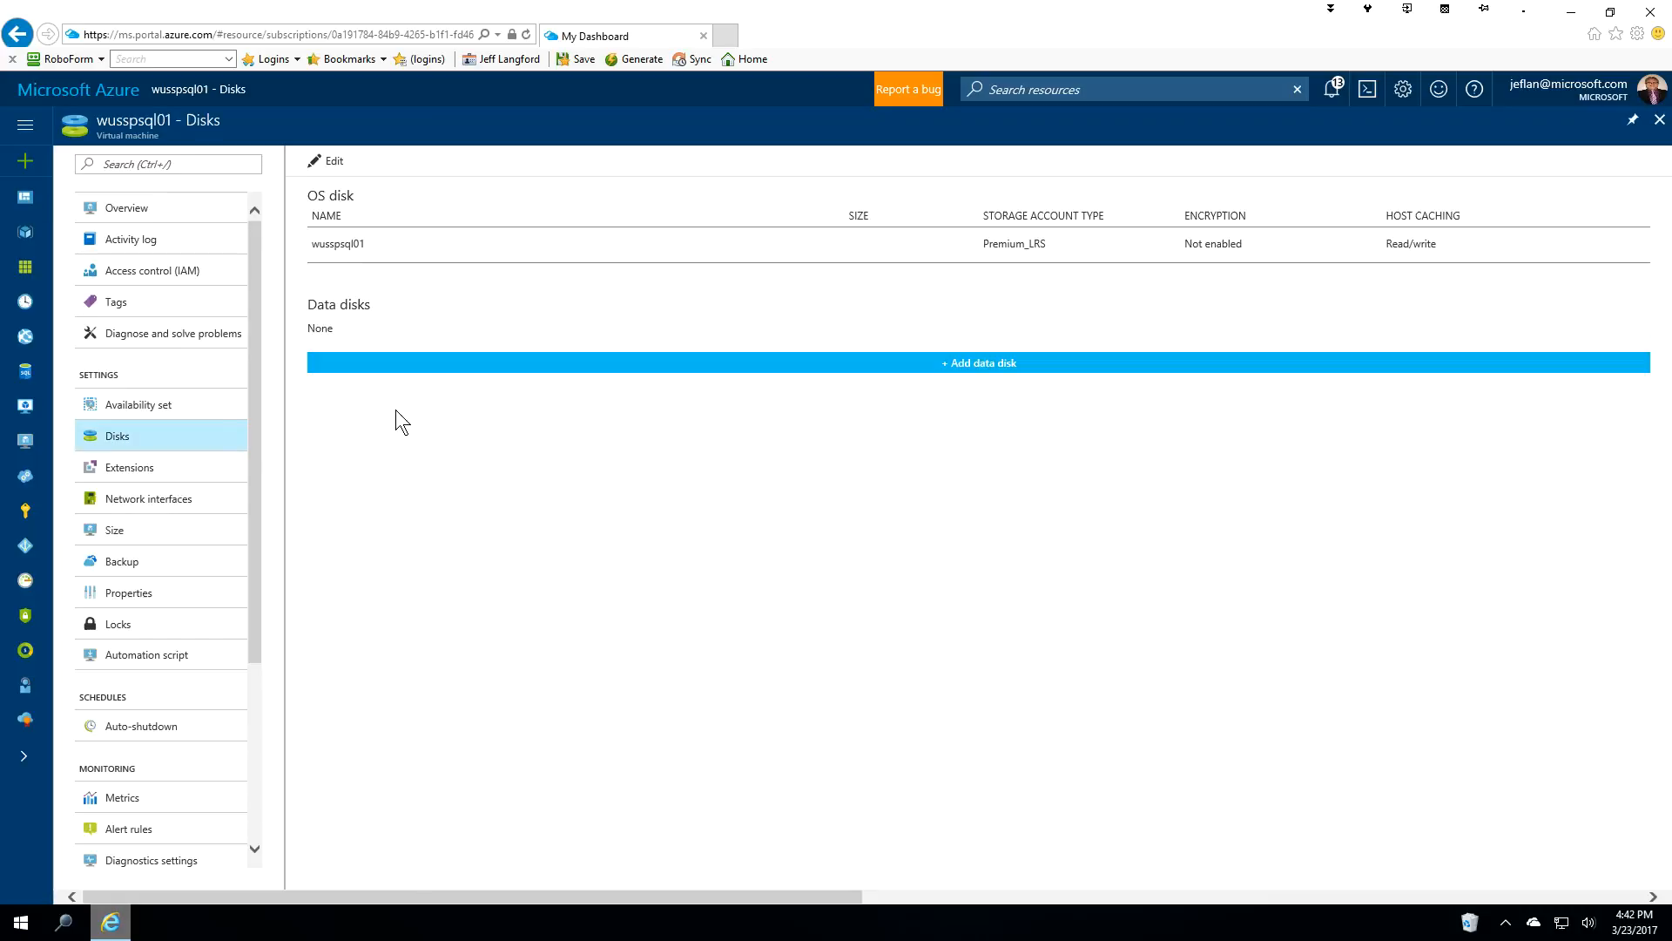
Start a new empty 1023 GiB Premium data disk named wusspsql01-data-01.
{"action": "left_click", "coordinate": [967, 369]}
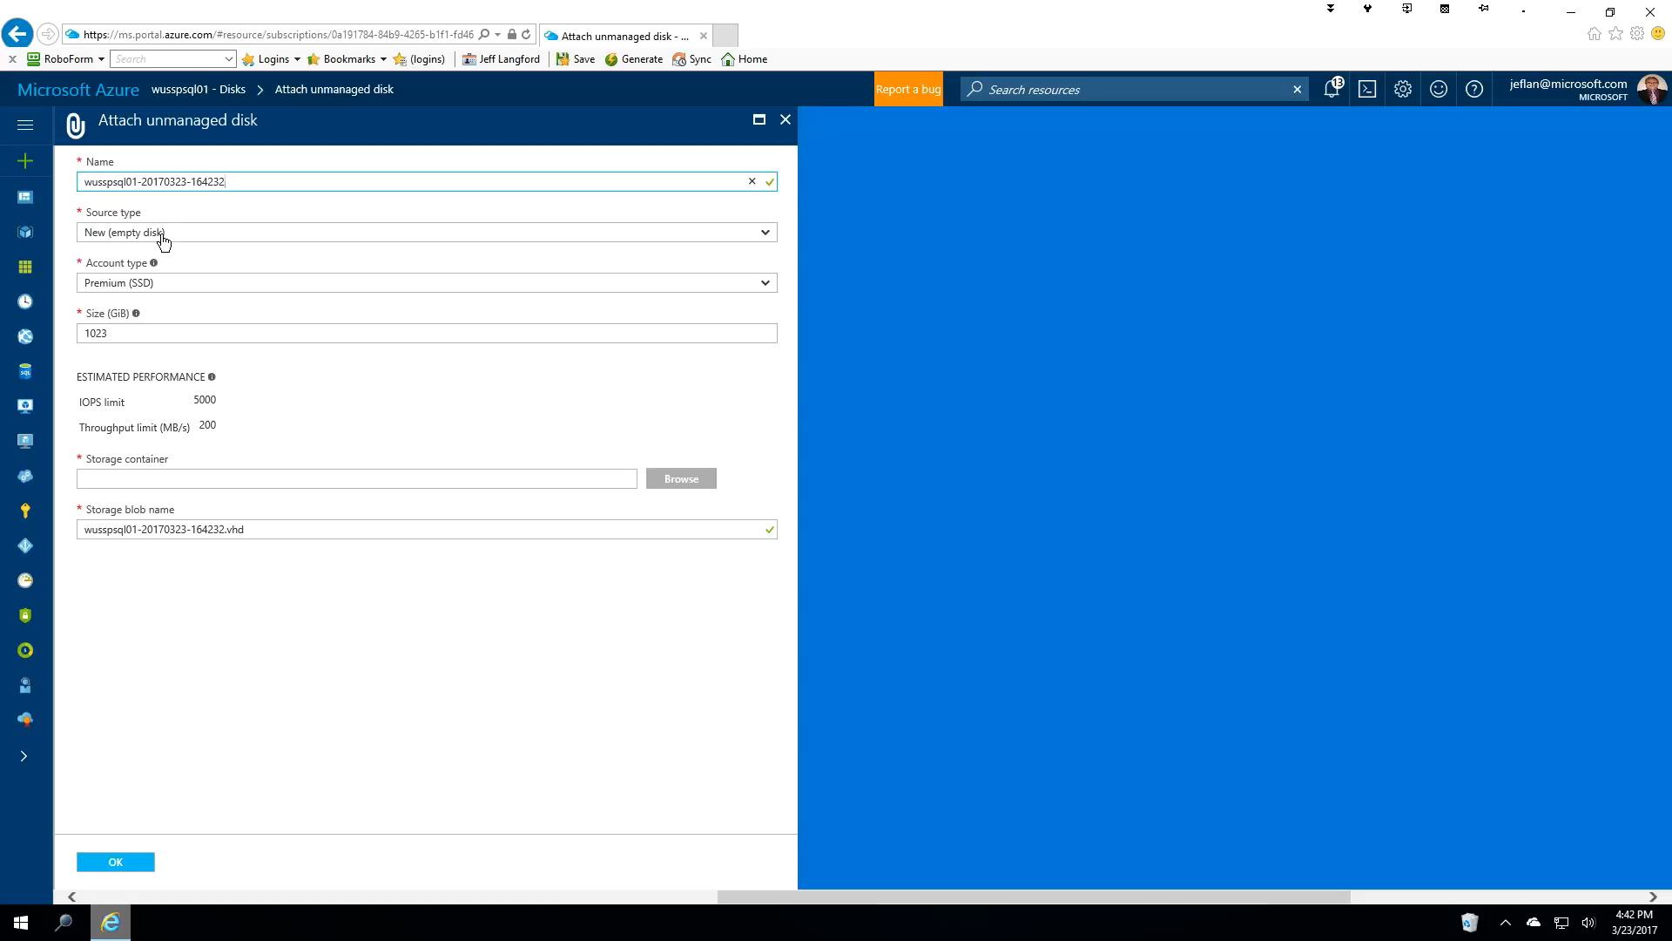
{"action": "key", "text": "ctrl+a"}
{"action": "left_click", "coordinate": [142, 181]}
{"action": "left_click_drag", "start_coordinate": [142, 181], "coordinate": [233, 182]}
{"action": "left_click", "coordinate": [296, 181]}
{"action": "left_click_drag", "start_coordinate": [142, 181], "coordinate": [232, 182]}
{"action": "key", "text": "BackSpace"}
{"action": "type", "text": "data-01"}
{"action": "left_click", "coordinate": [679, 486]}
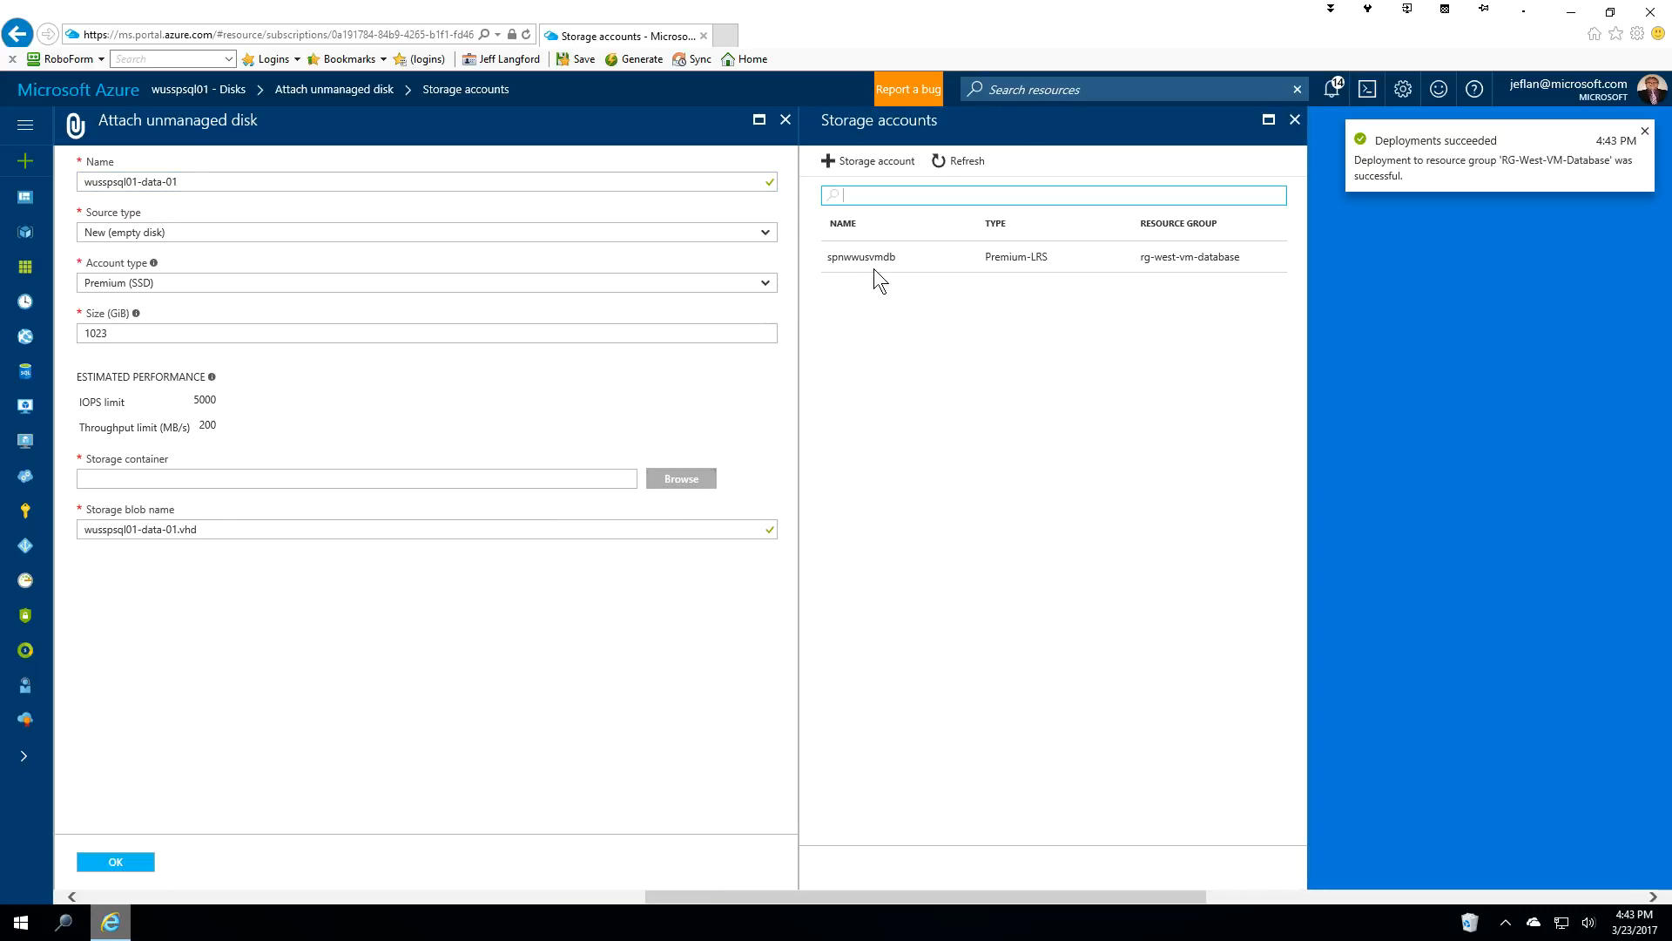
Put wusspsql01-data-01 in the vhds container of spnwwusvmdb and attach it.
{"action": "left_click", "coordinate": [878, 260]}
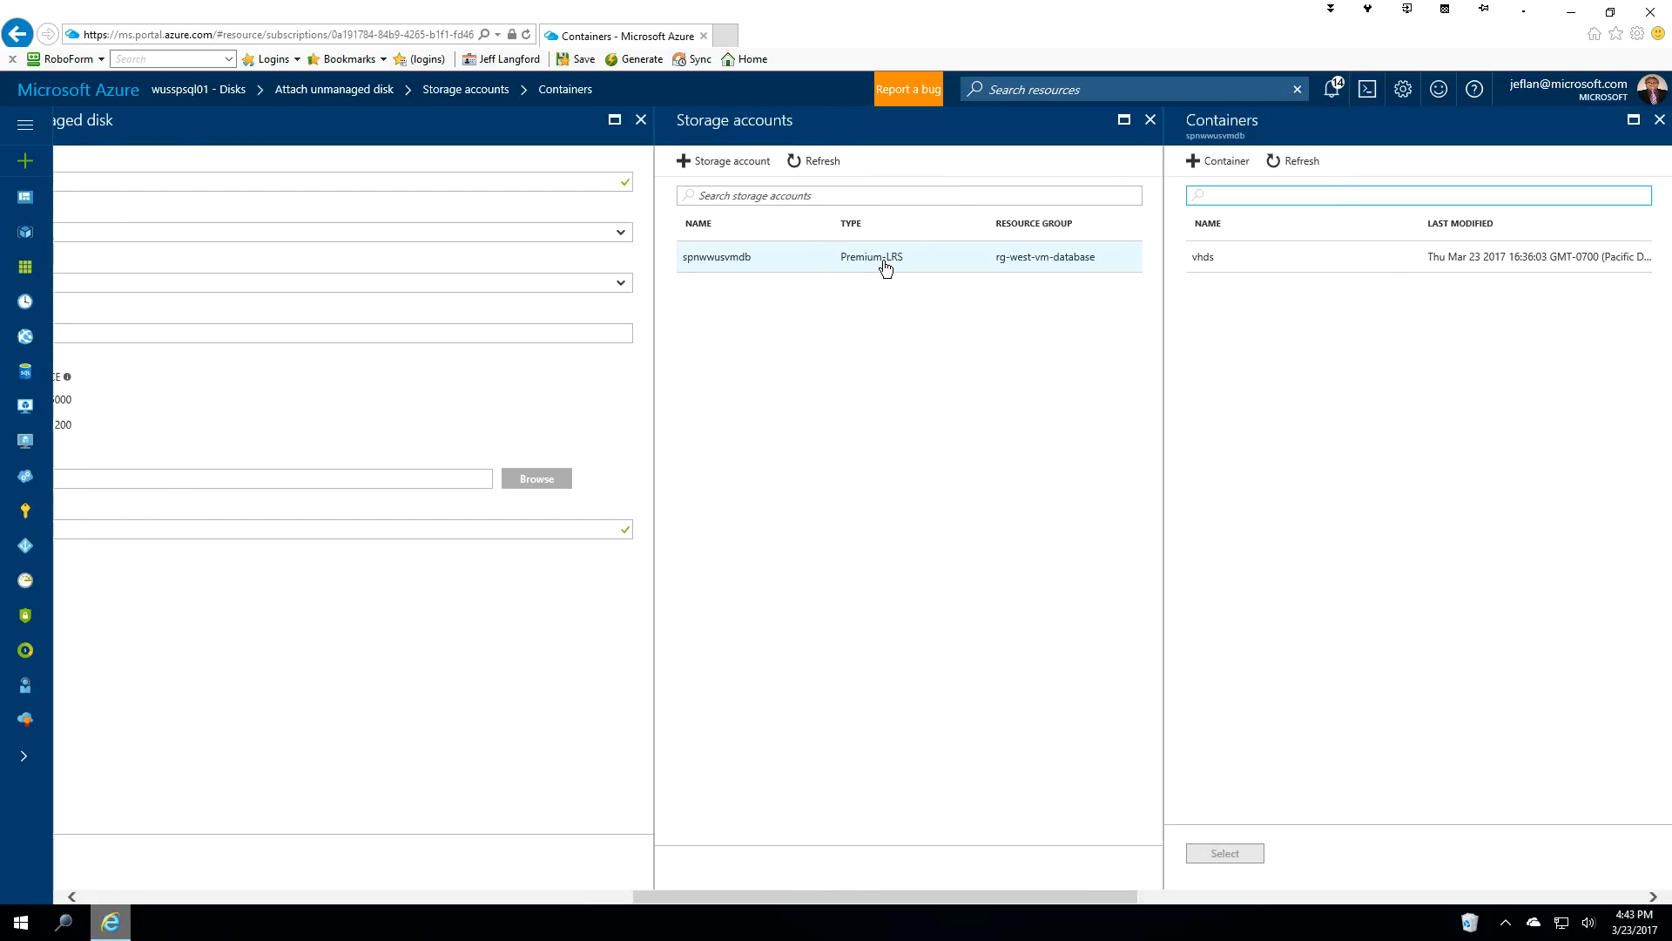
{"action": "left_click", "coordinate": [1201, 258]}
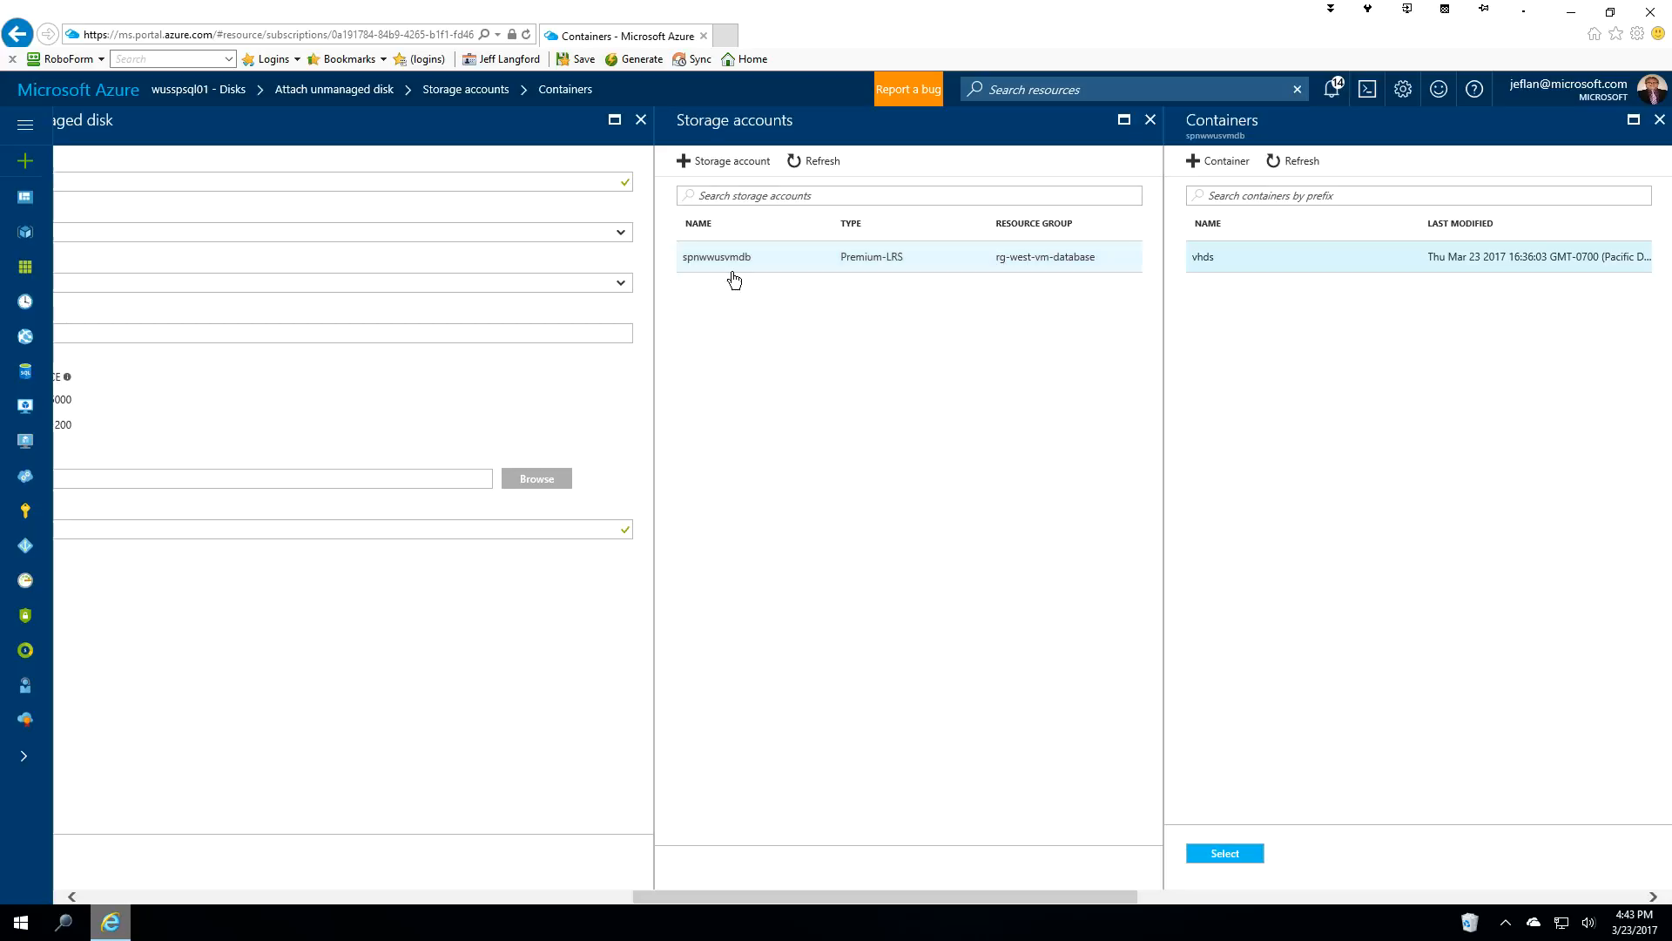
{"action": "left_click", "coordinate": [1225, 854]}
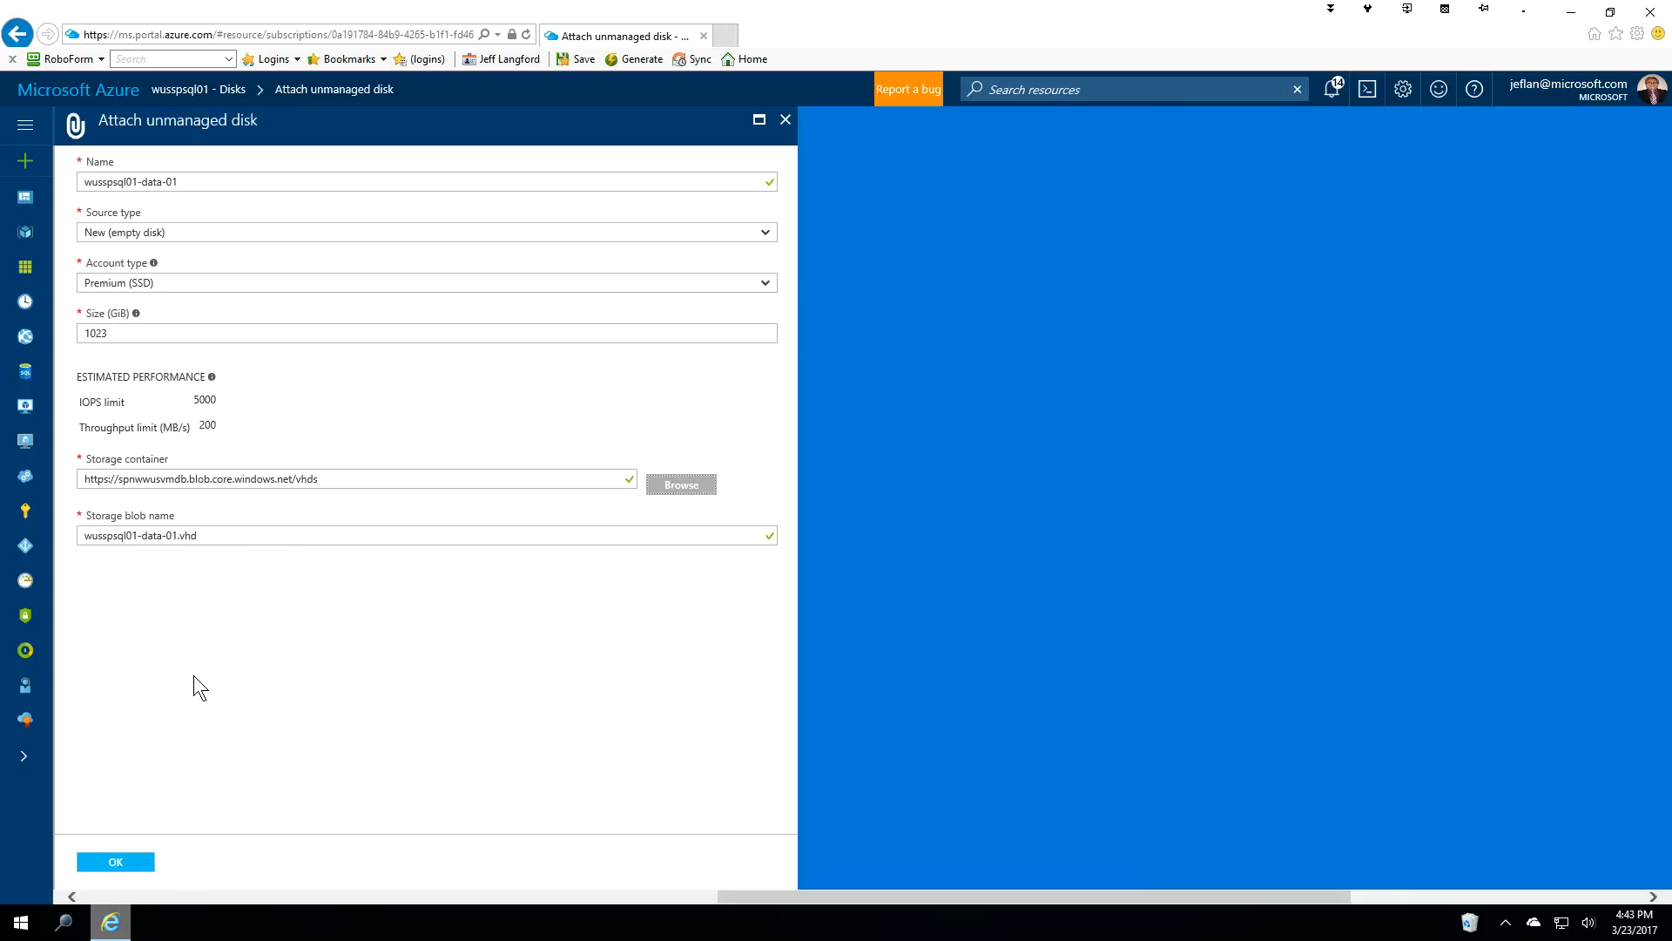
{"action": "left_click", "coordinate": [122, 864]}
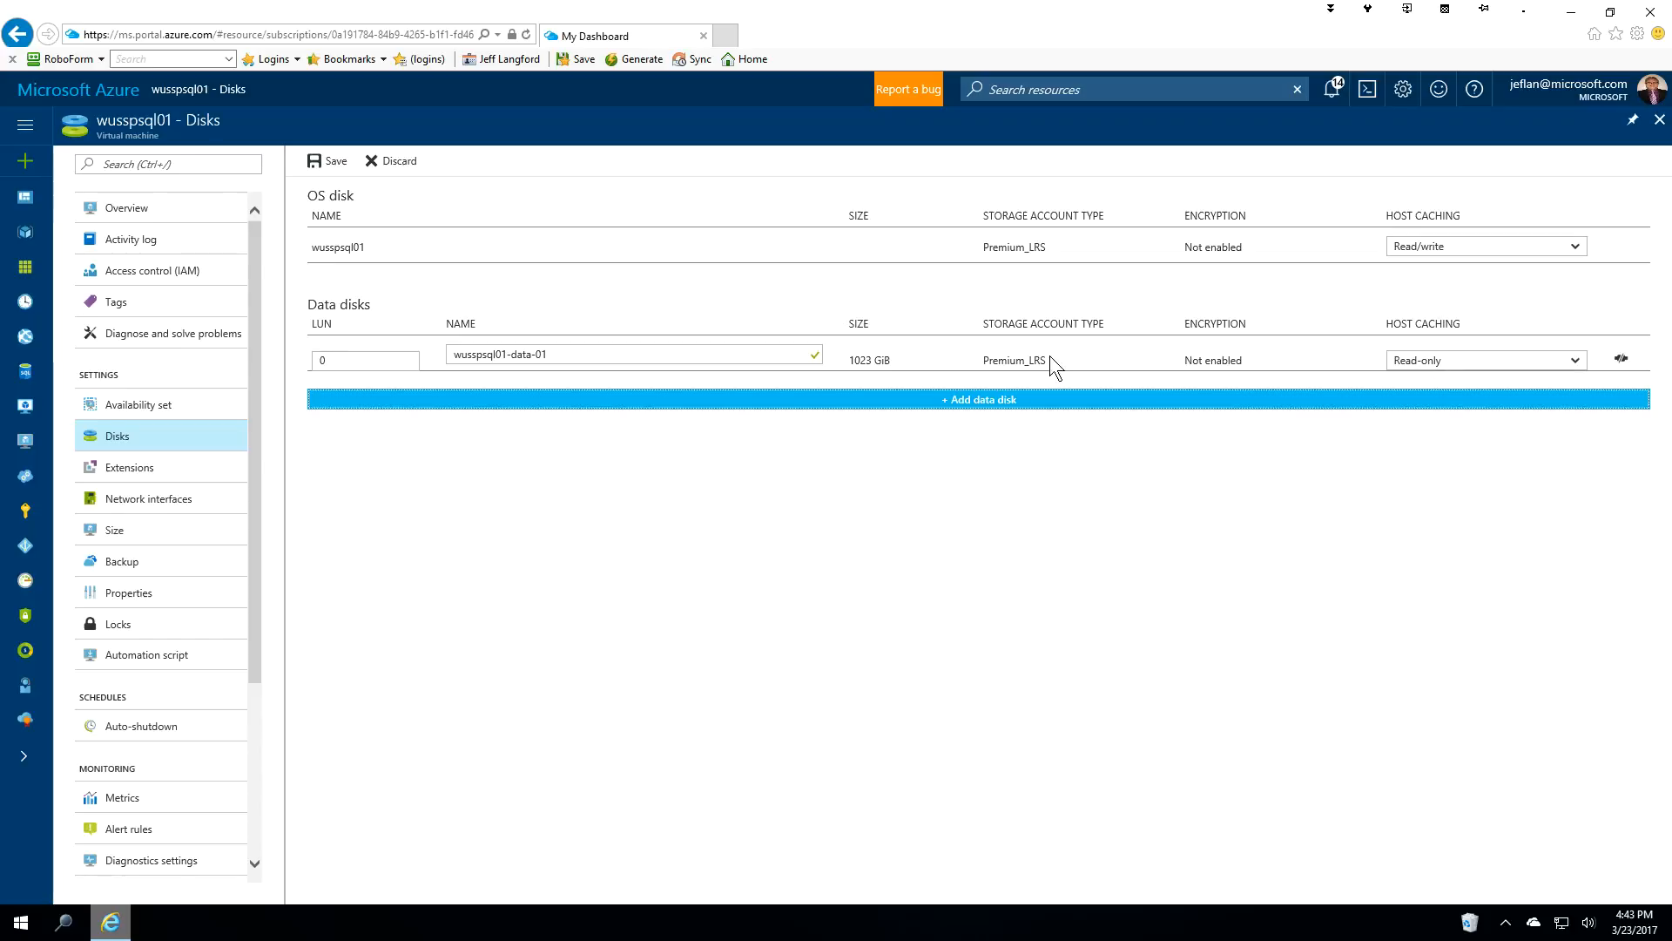
Keep Read-only host caching on the LUN 0 disk and begin another data disk.
{"action": "left_click", "coordinate": [1438, 366]}
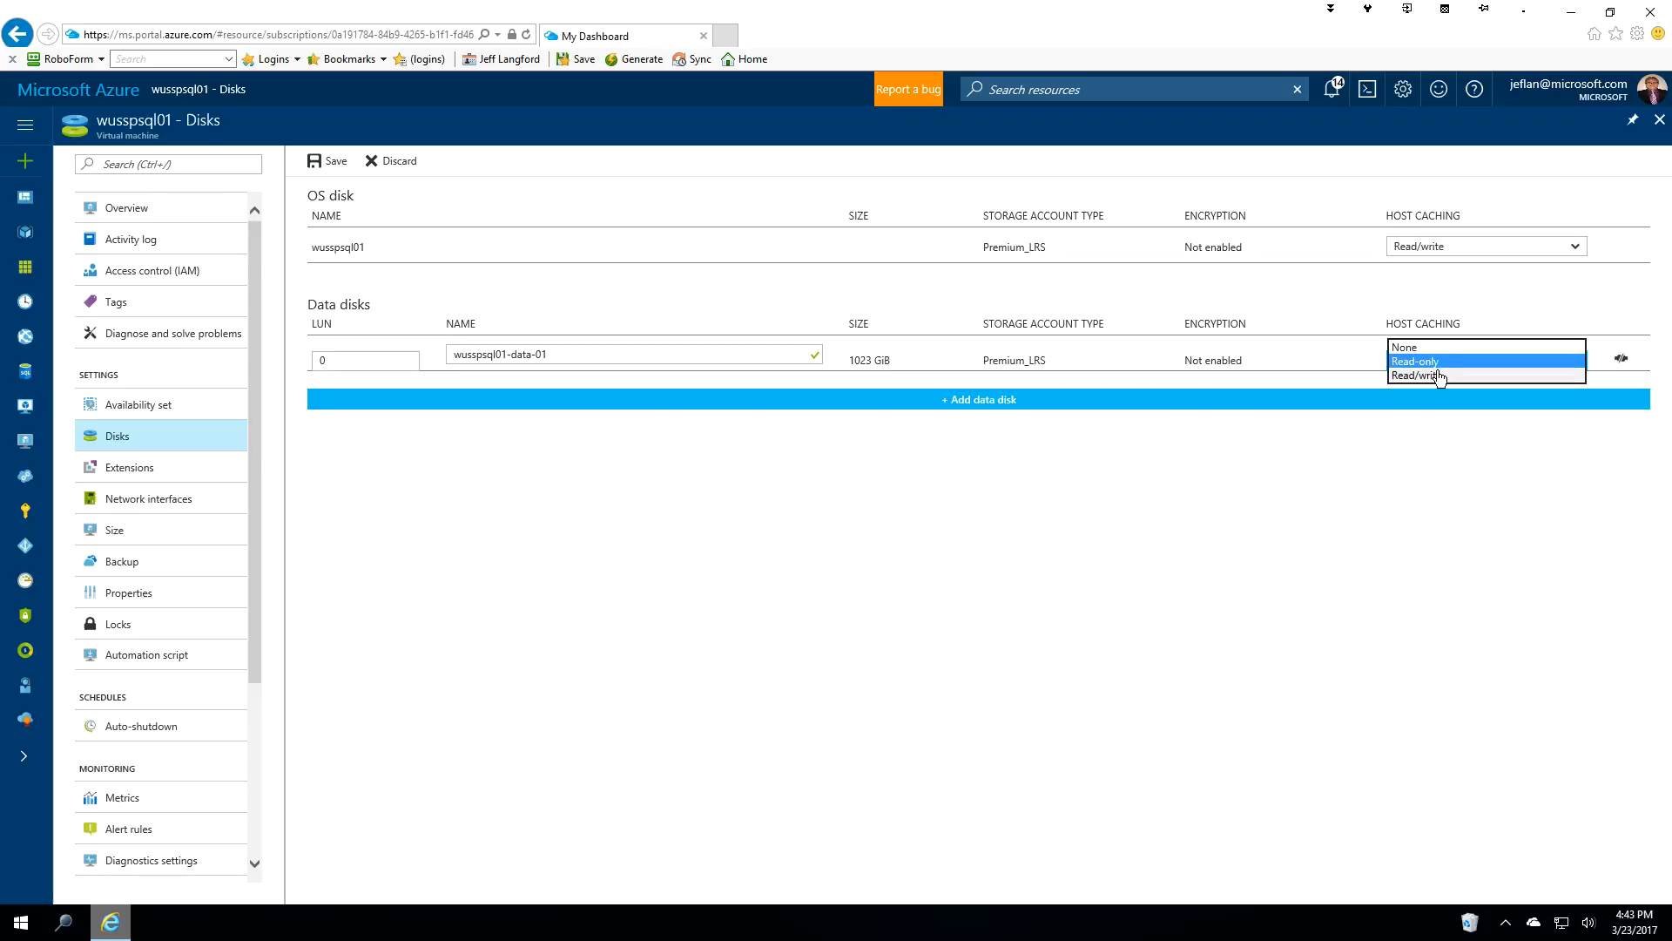
{"action": "left_click", "coordinate": [1425, 446]}
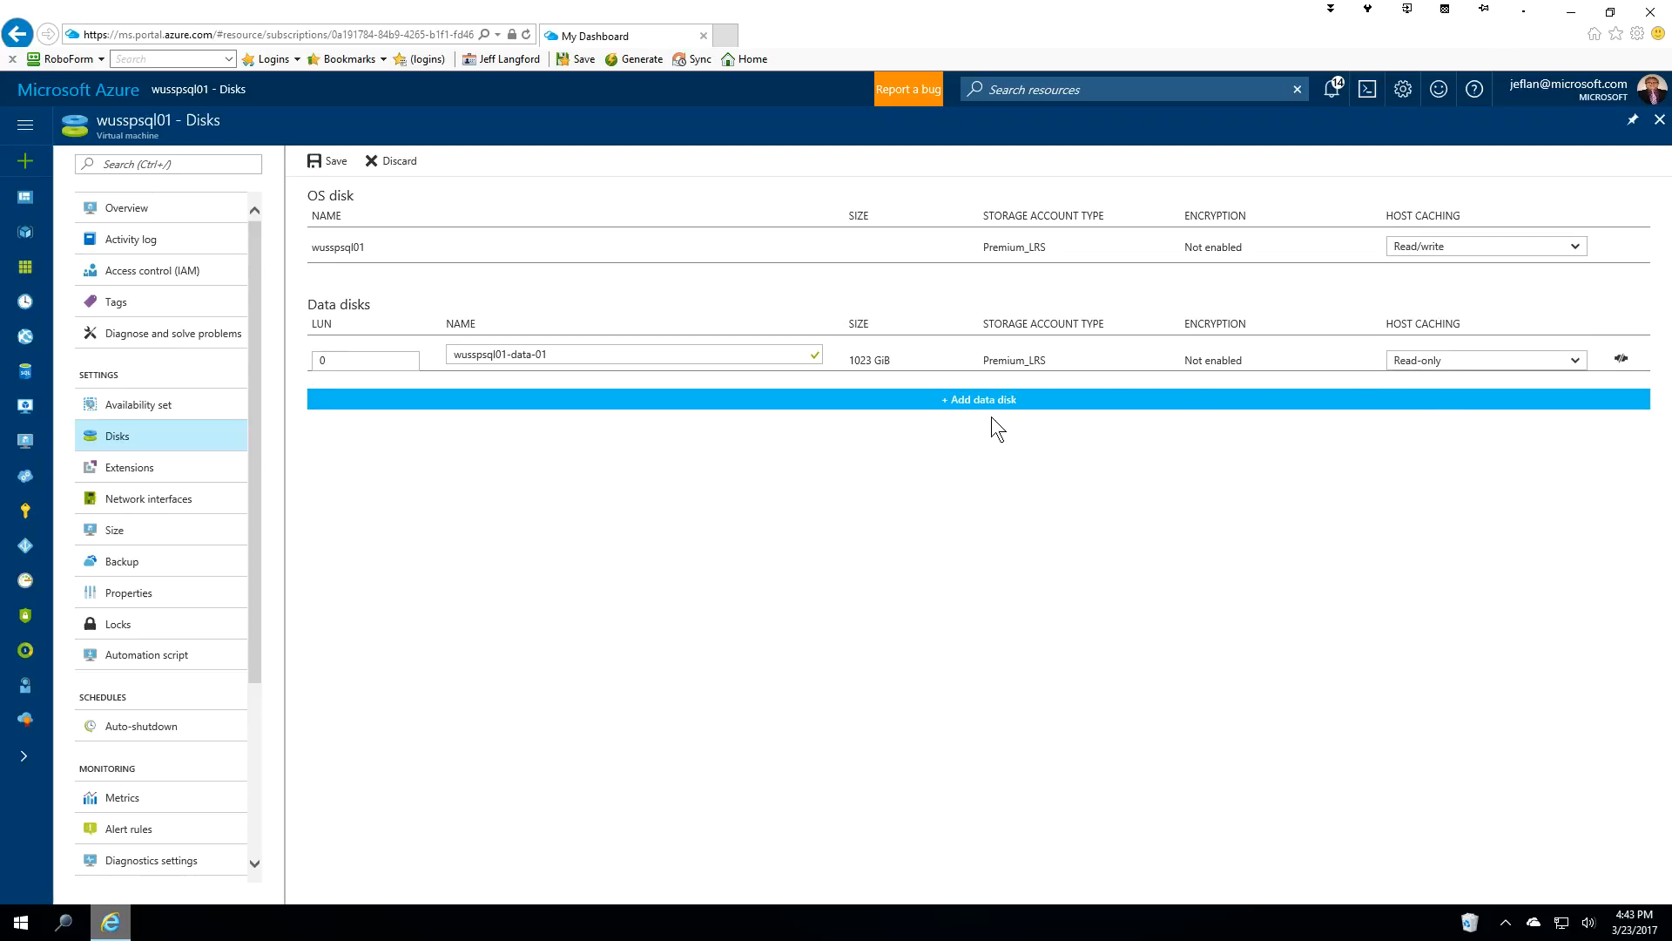
{"action": "left_click", "coordinate": [959, 402]}
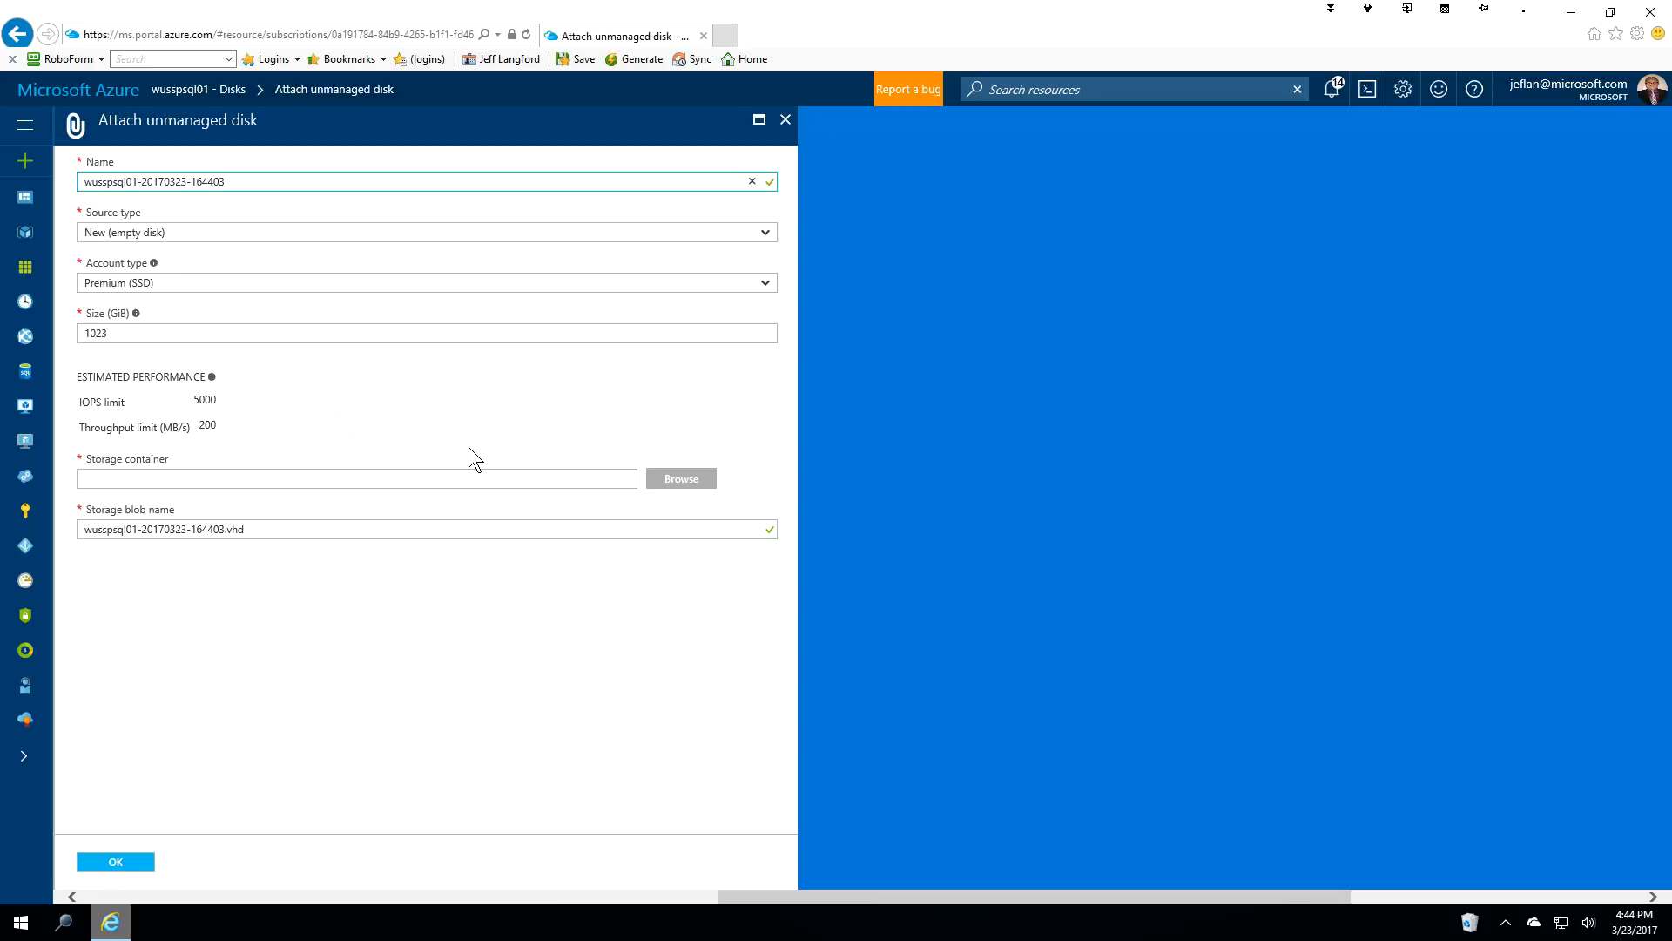
Rename the second disk to wusspsql01-data-02.
{"action": "left_click_drag", "start_coordinate": [141, 179], "coordinate": [226, 181]}
{"action": "left_click", "coordinate": [277, 180]}
{"action": "left_click", "coordinate": [228, 182]}
{"action": "key", "text": "Delete"}
{"action": "key", "text": "Delete"}
{"action": "key", "text": "Delete"}
{"action": "key", "text": "Delete"}
{"action": "key", "text": "Delete"}
{"action": "key", "text": "Delete"}
{"action": "type", "text": "data-02"}
Store it in spnwwusvmdb's vhds container and attach it as LUN 1.
{"action": "left_click", "coordinate": [200, 481]}
{"action": "left_click", "coordinate": [697, 488]}
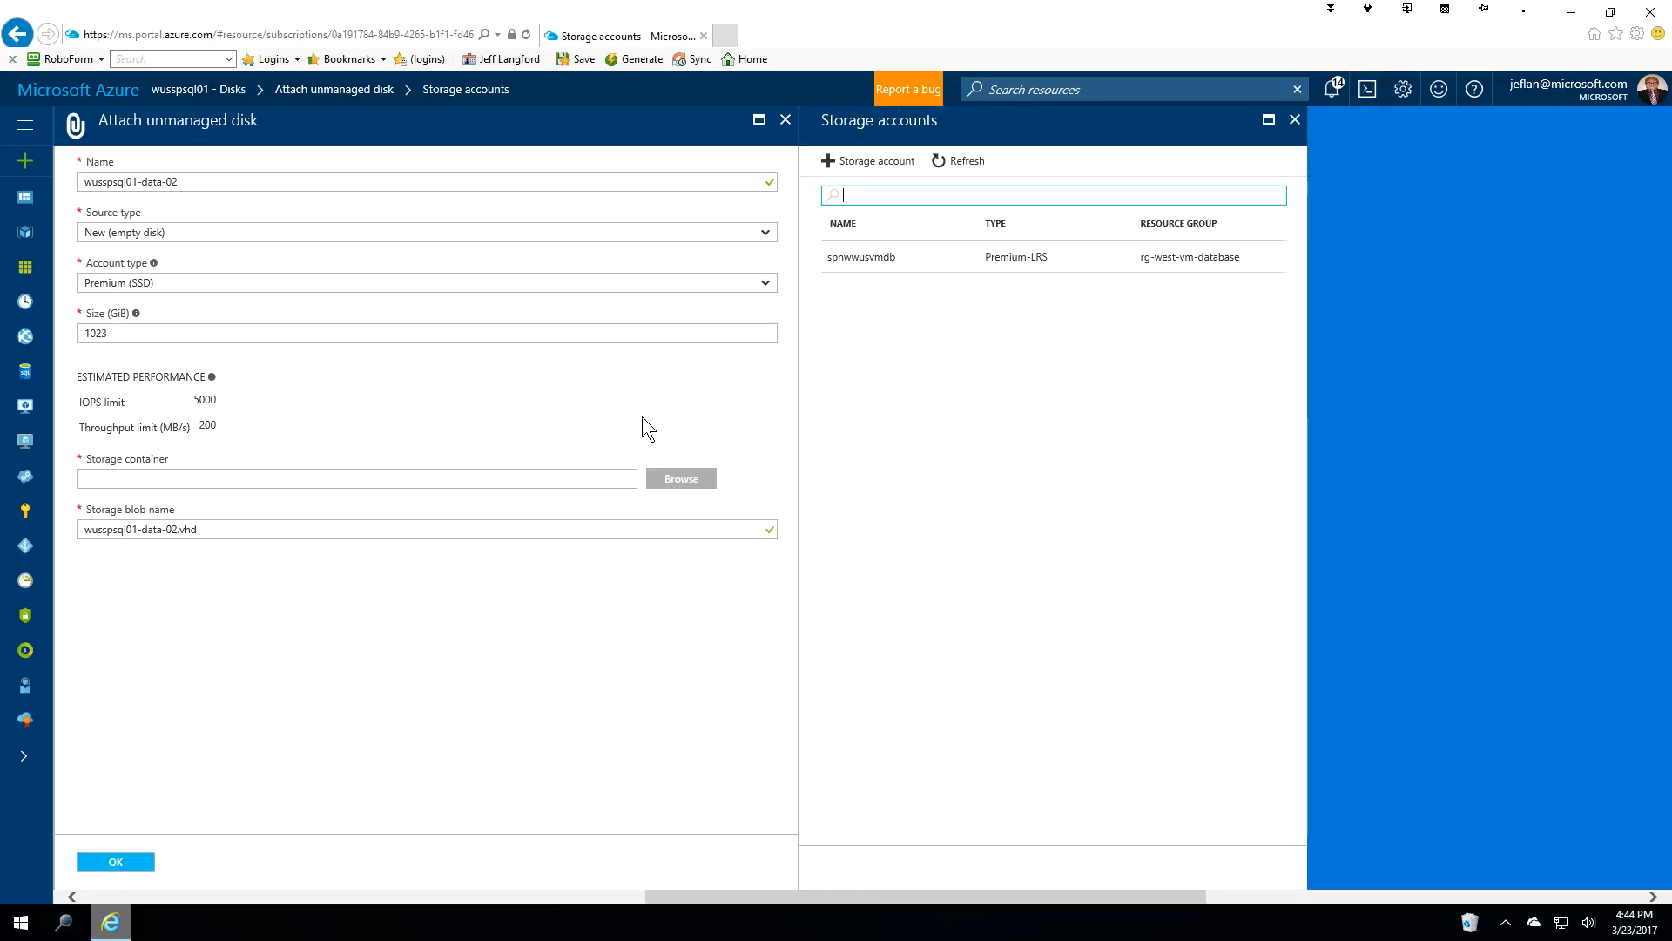
{"action": "left_click", "coordinate": [888, 267]}
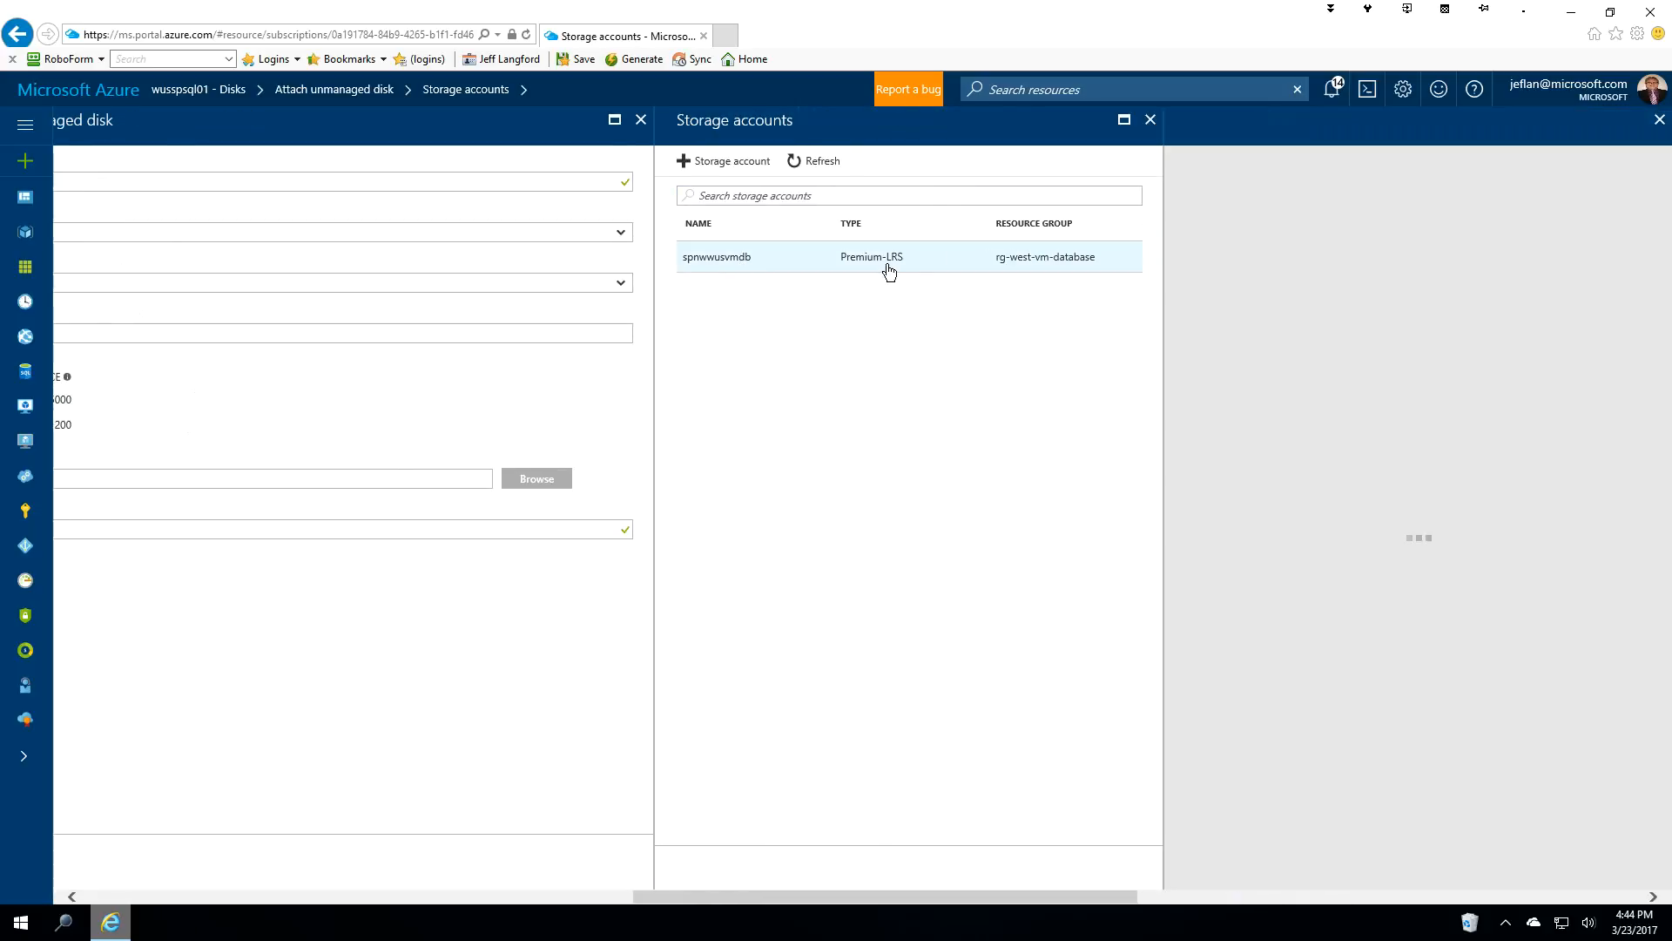
{"action": "left_click", "coordinate": [1202, 262]}
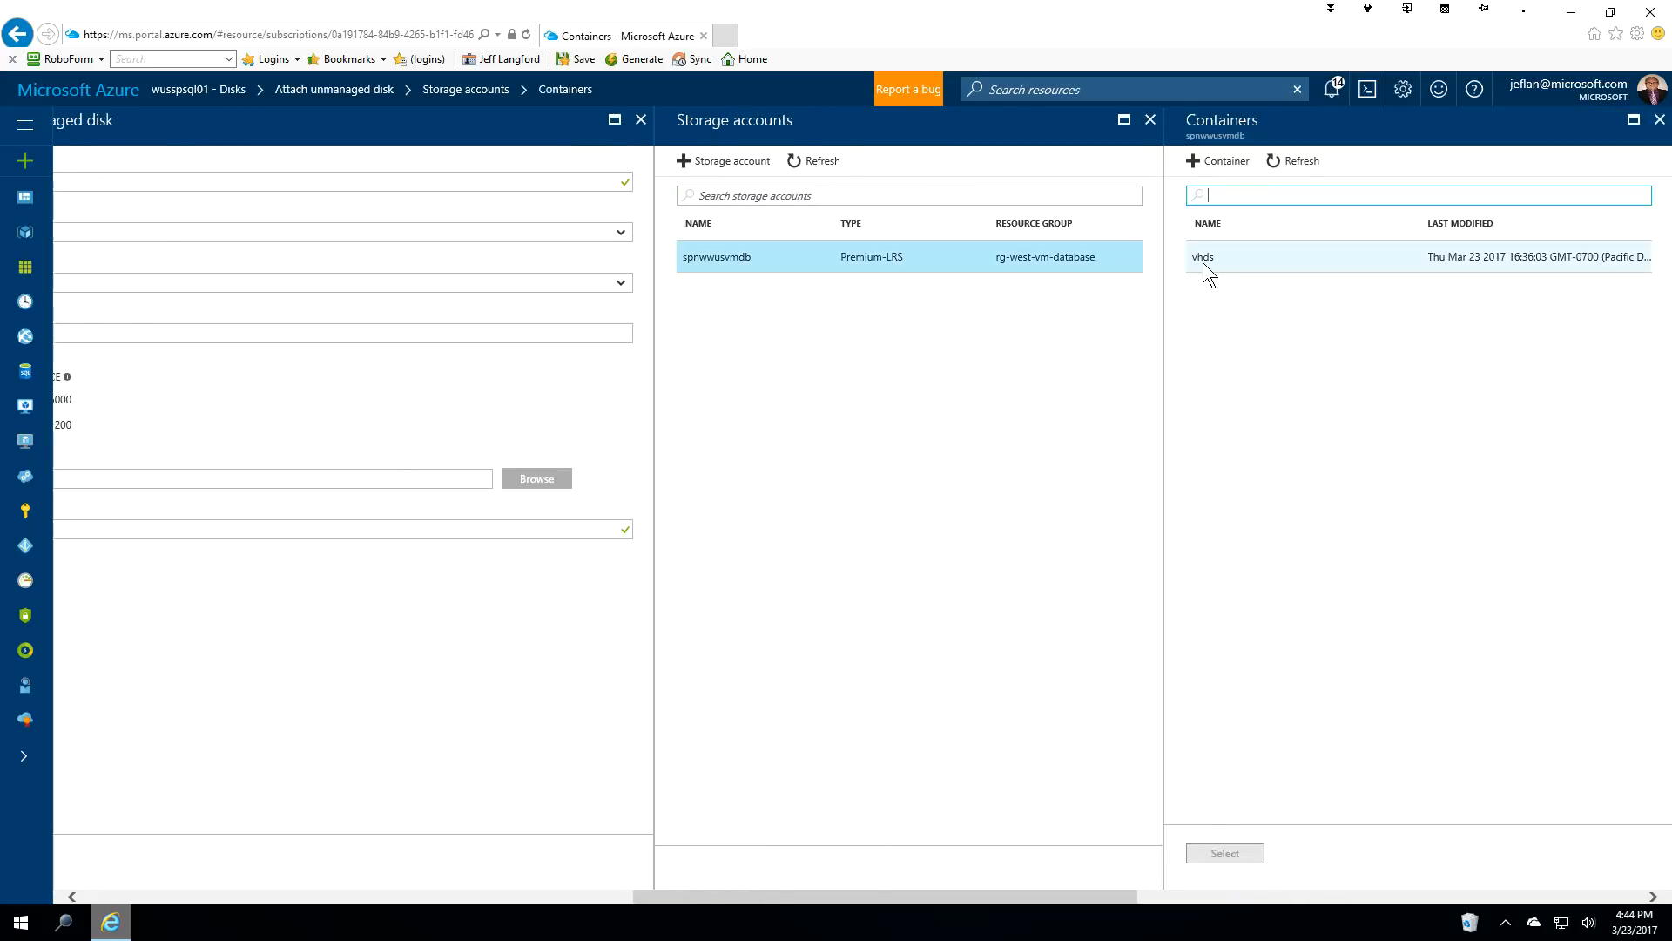
{"action": "left_click", "coordinate": [1221, 856]}
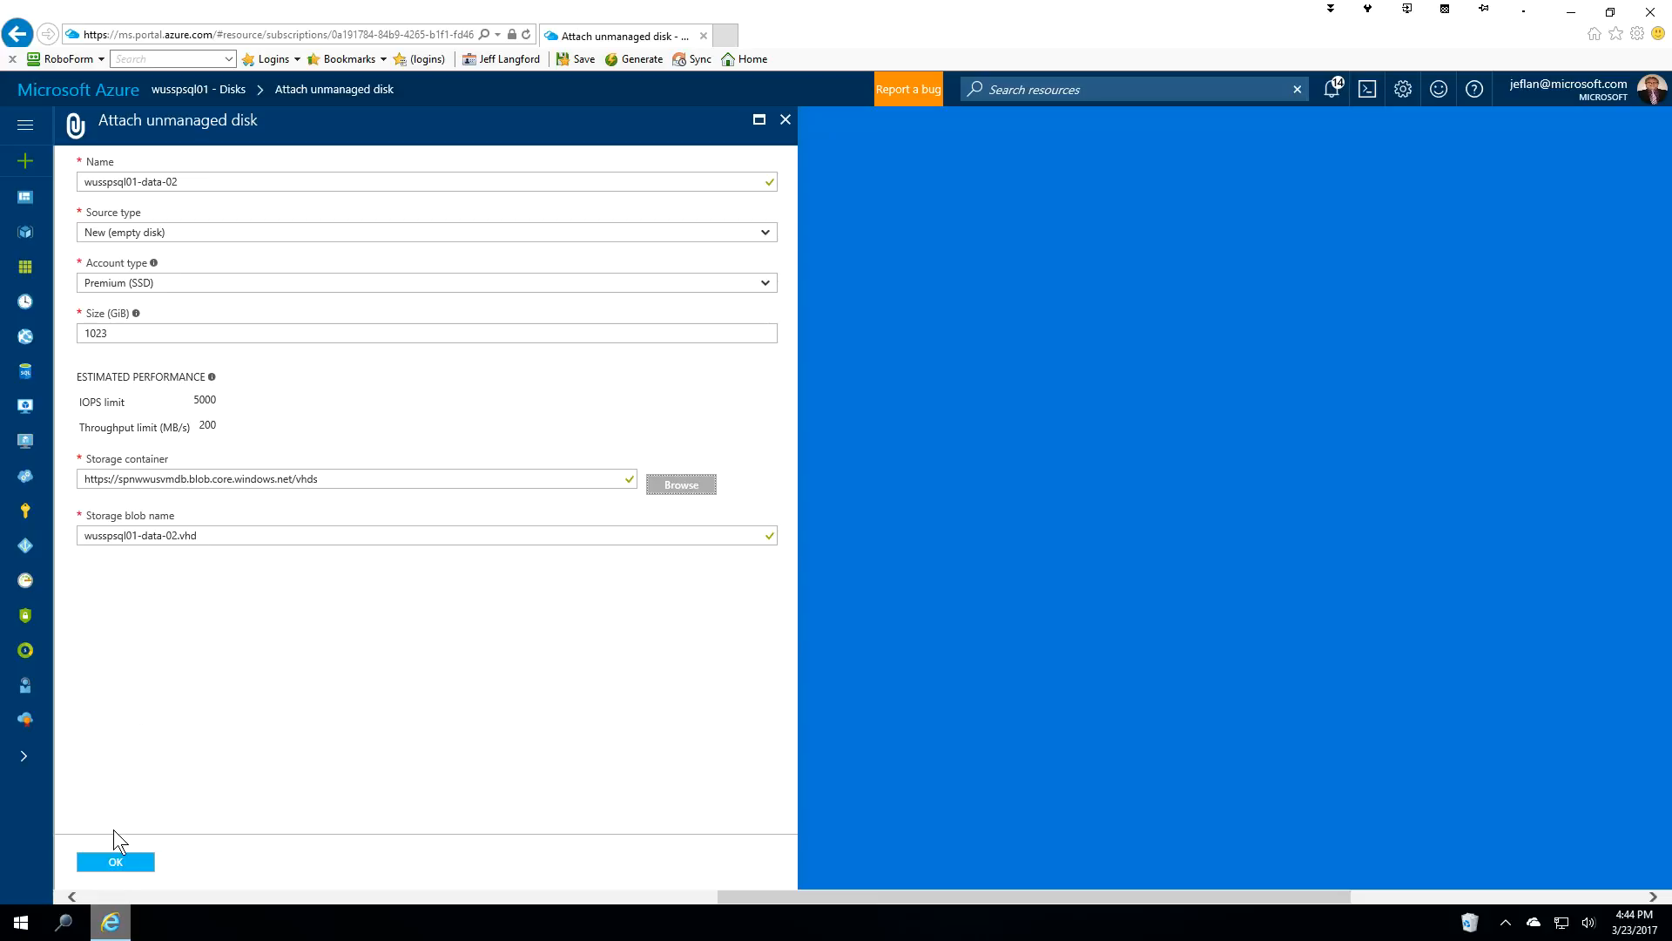
{"action": "left_click", "coordinate": [116, 863]}
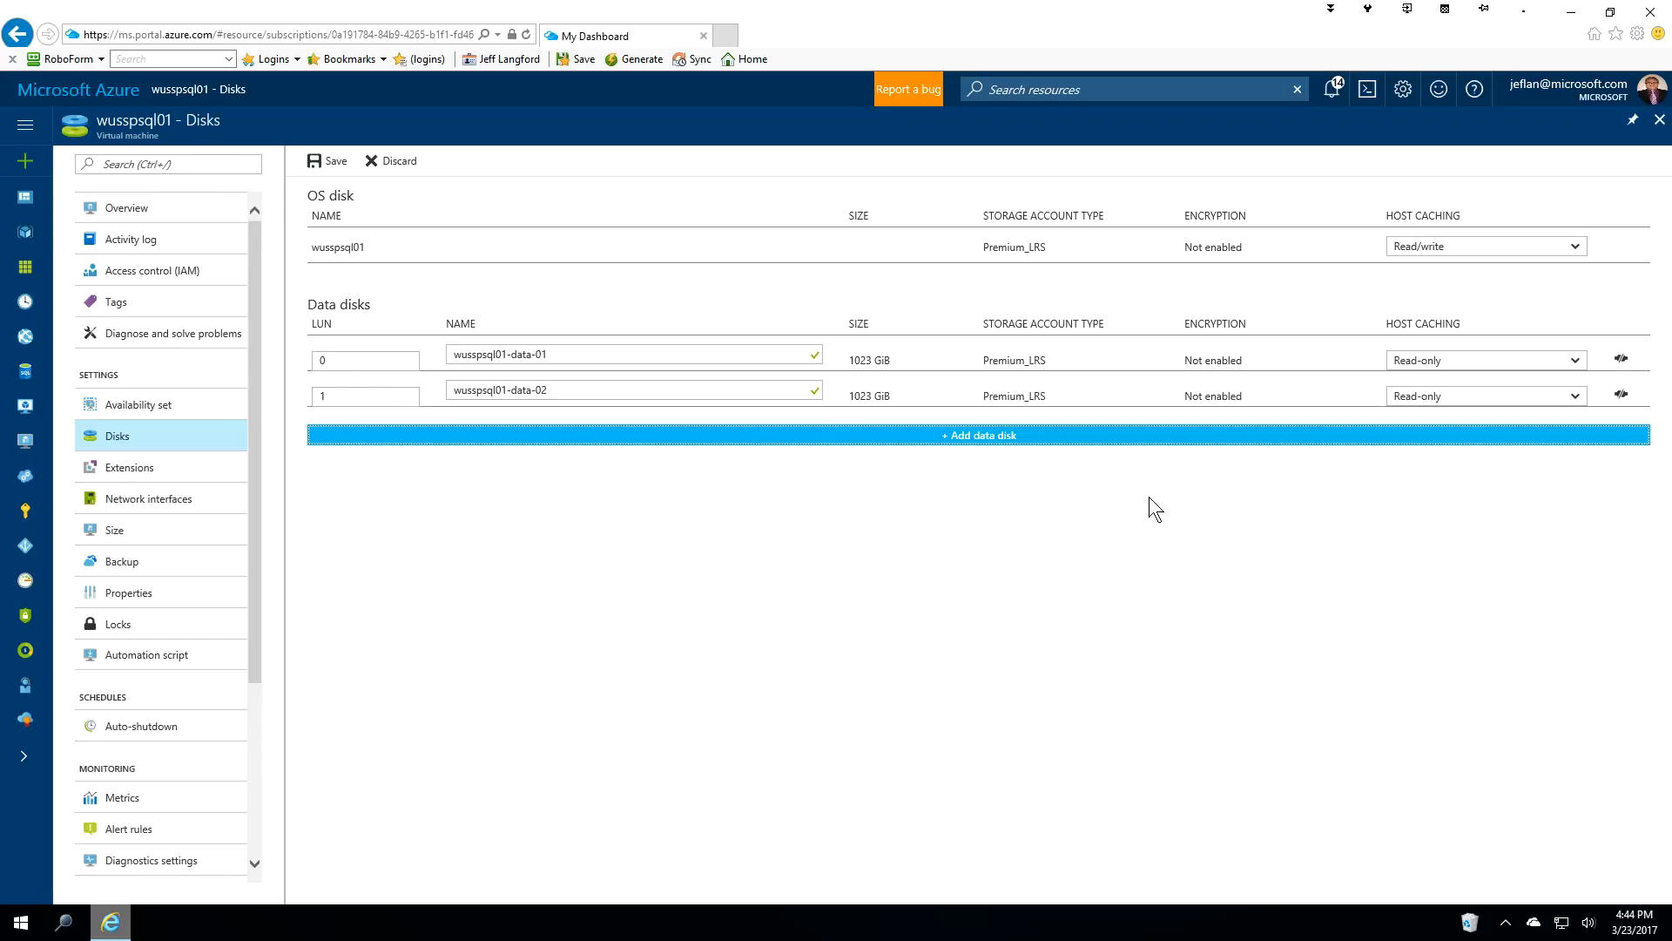
Add a third data disk named wusspsql01-data-03.
{"action": "left_click", "coordinate": [982, 440]}
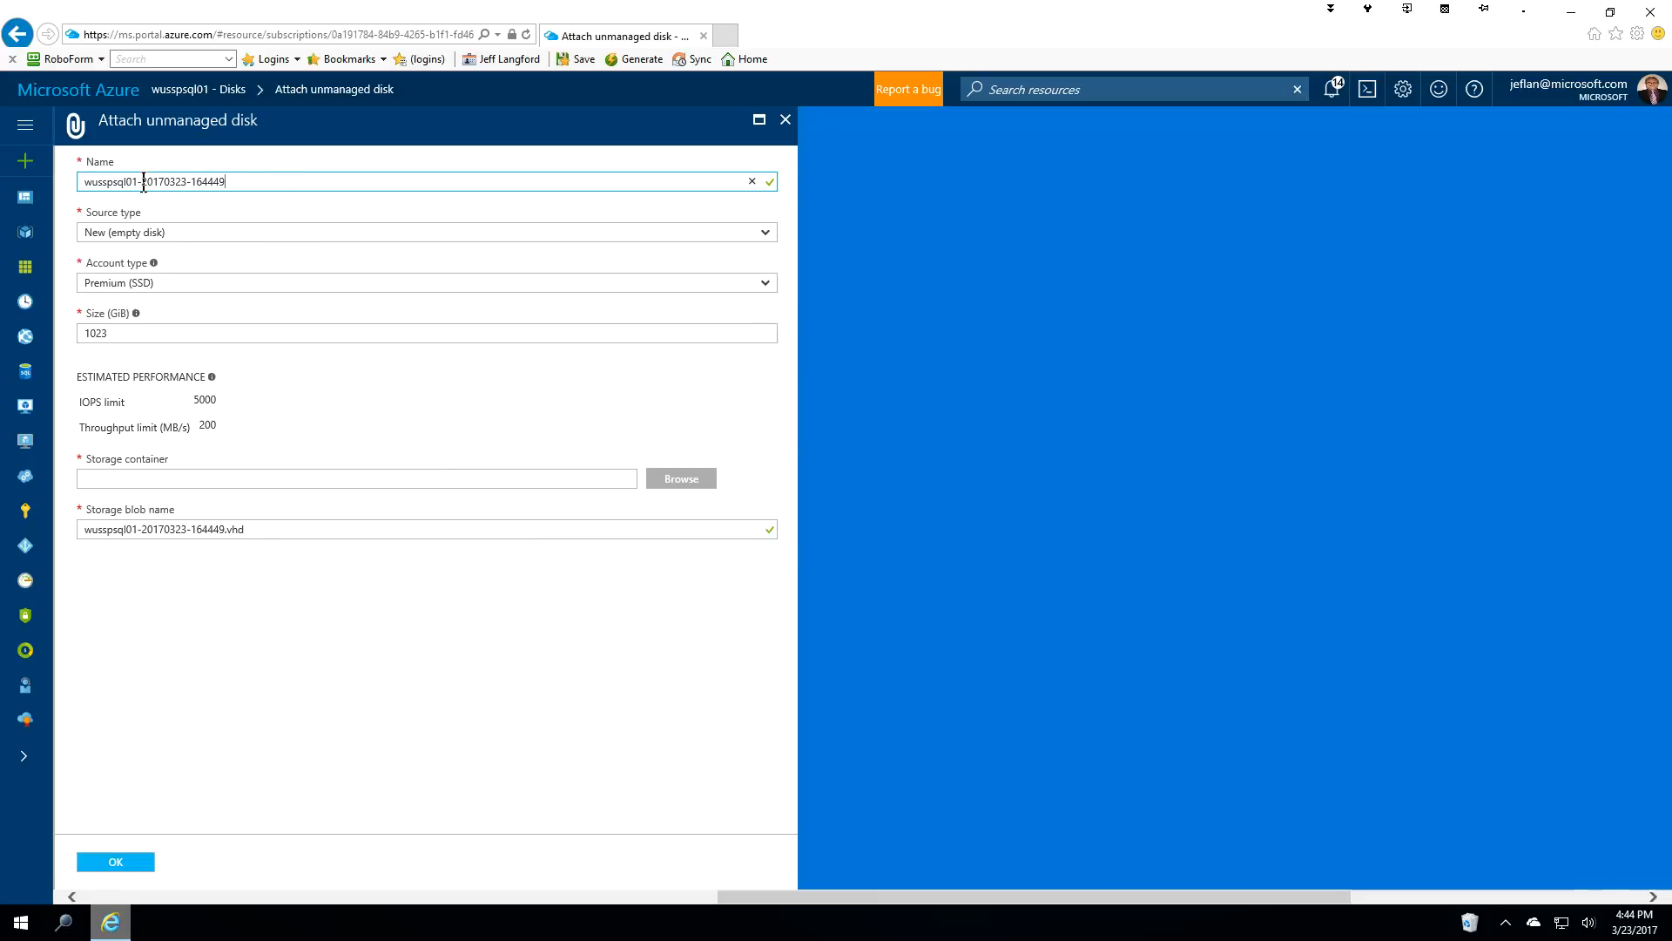
{"action": "left_click_drag", "start_coordinate": [144, 183], "coordinate": [224, 184]}
{"action": "type", "text": "data-03"}
Store it in spnwwusvmdb's vhds container and attach it as LUN 2.
{"action": "left_click", "coordinate": [682, 480]}
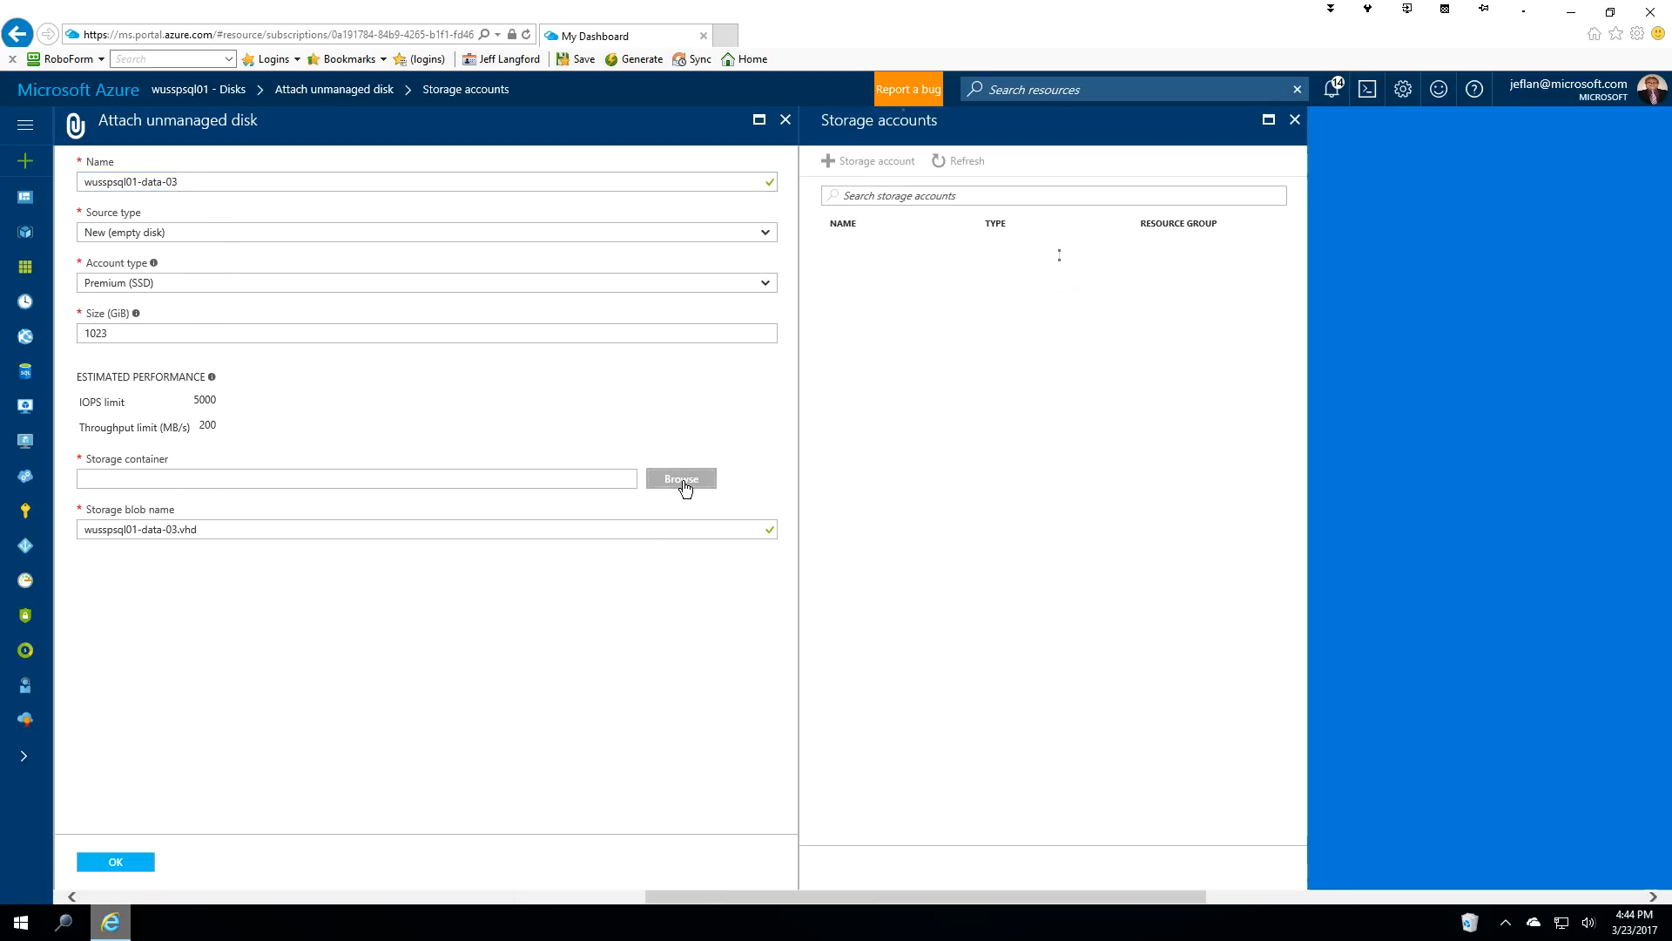
{"action": "left_click", "coordinate": [885, 260]}
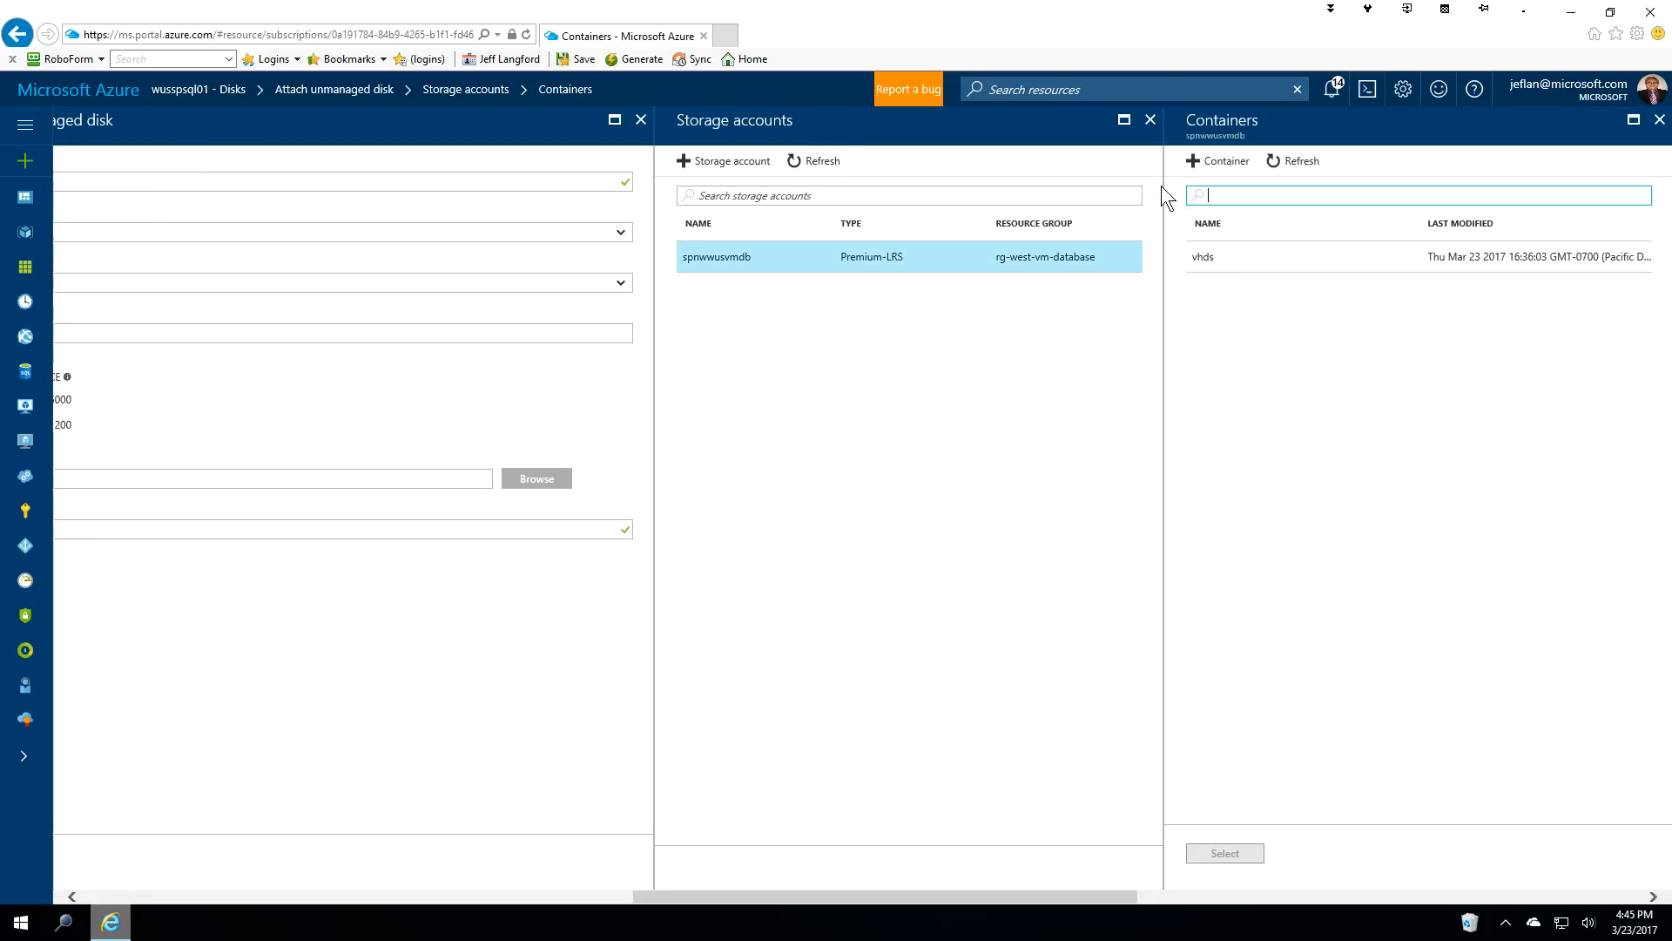
{"action": "left_click", "coordinate": [1202, 255]}
{"action": "left_click", "coordinate": [1223, 854]}
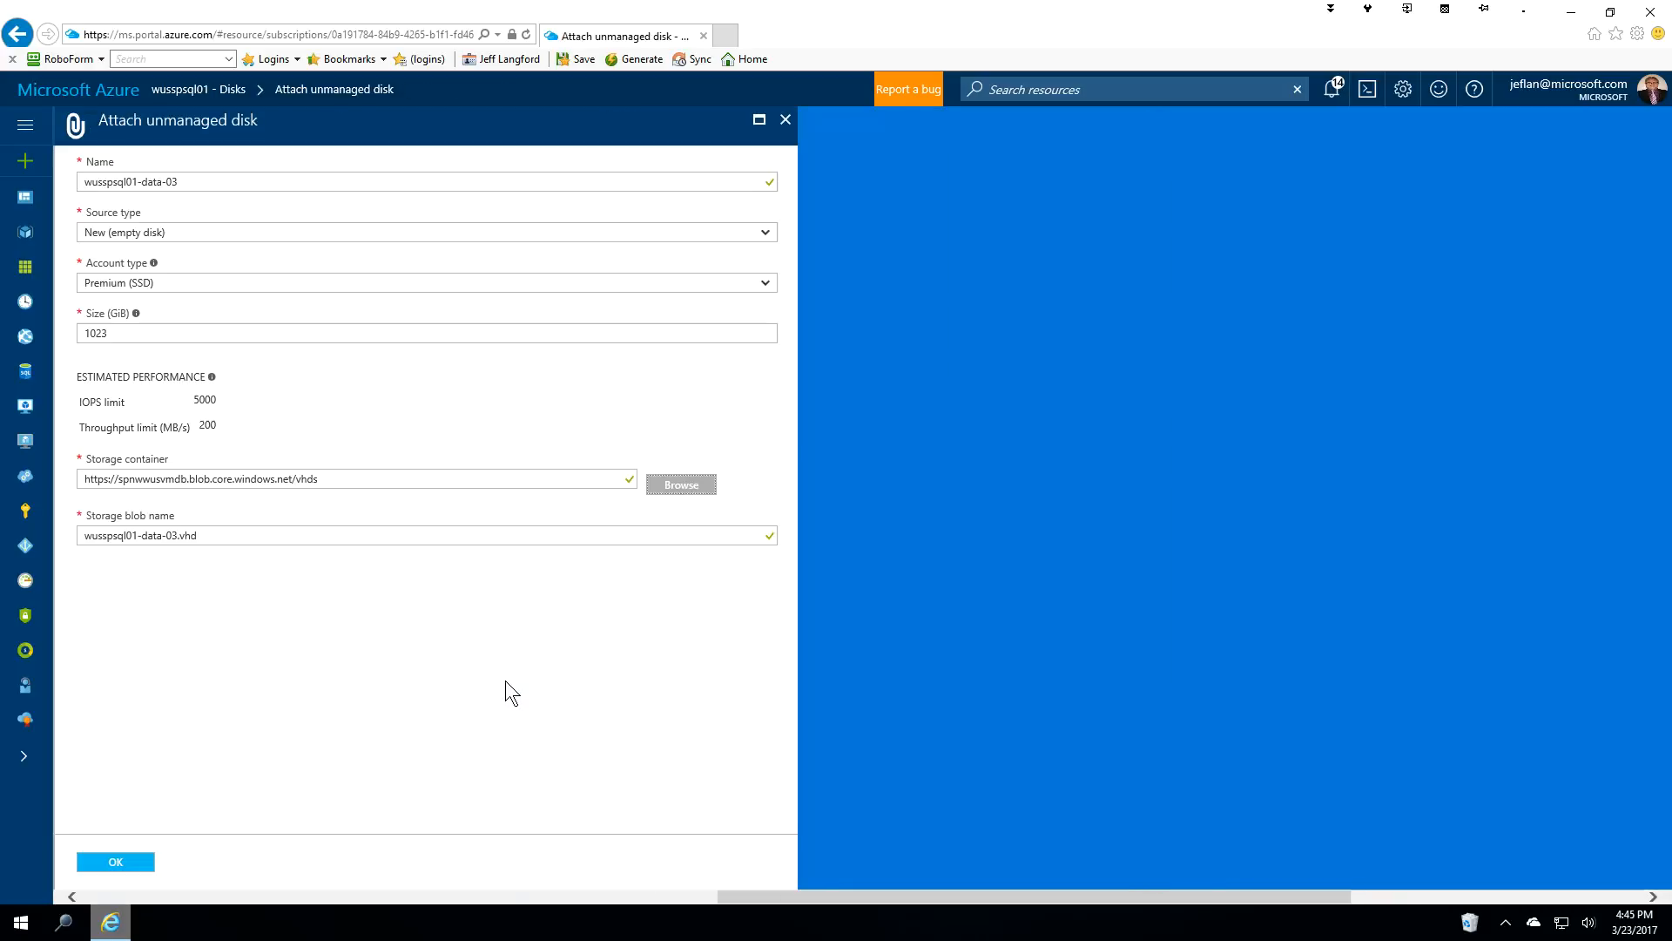
{"action": "left_click", "coordinate": [121, 866]}
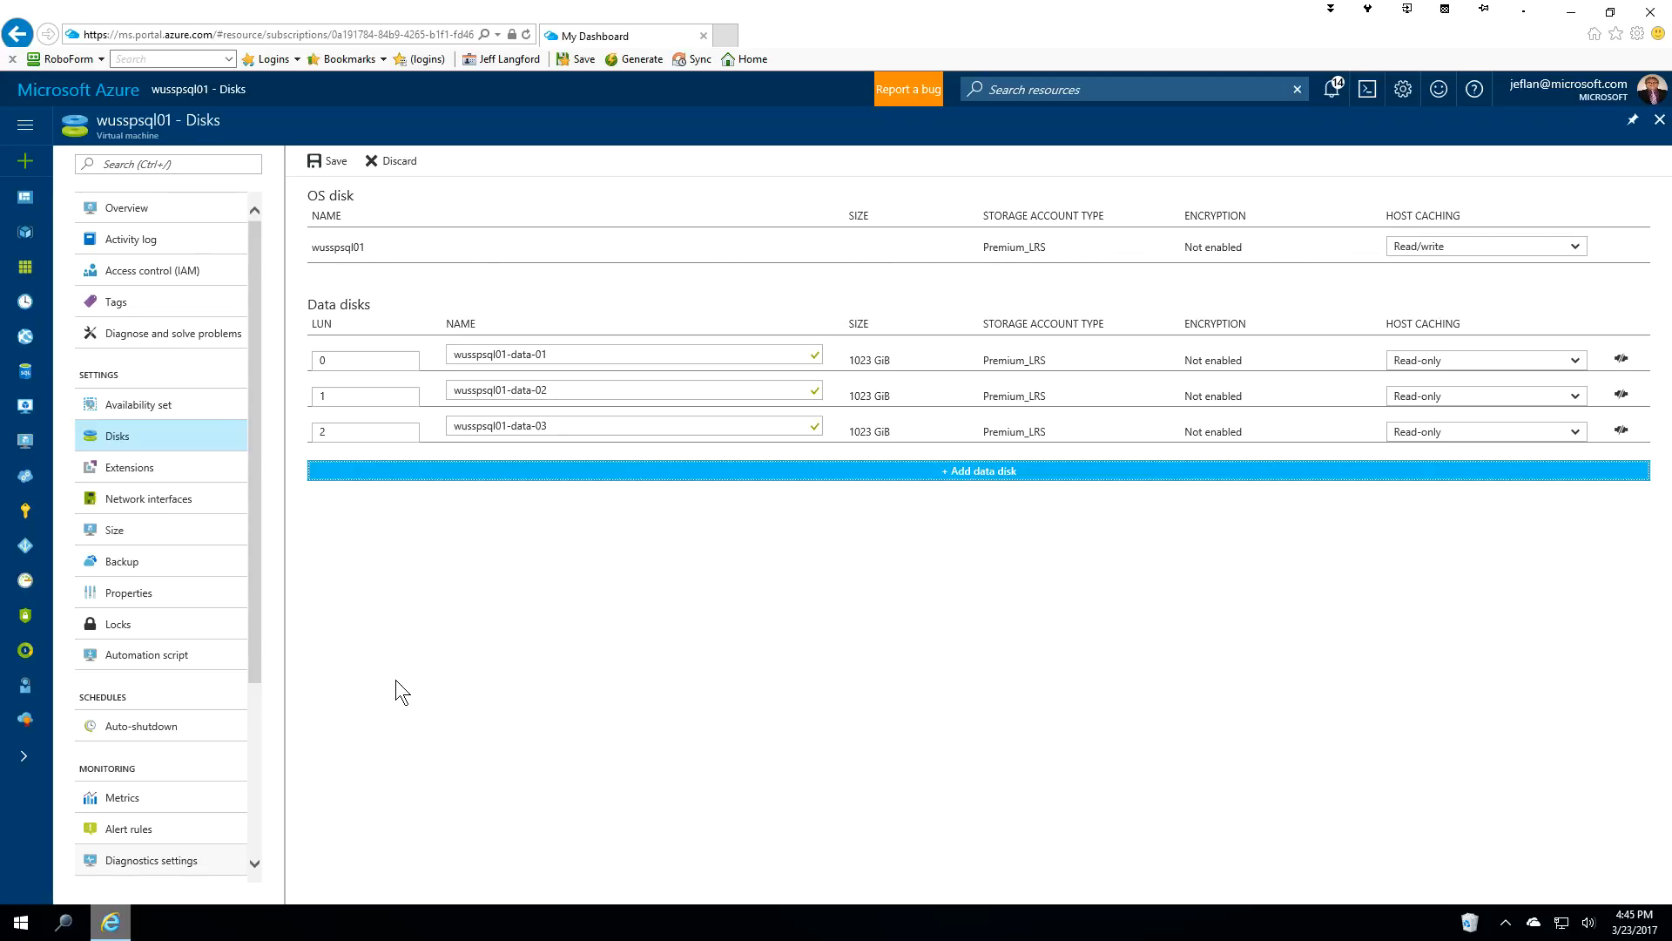
Save disks data-01, data-02 and data-03, then show network interface wusspsql01519.
{"action": "left_click", "coordinate": [175, 504]}
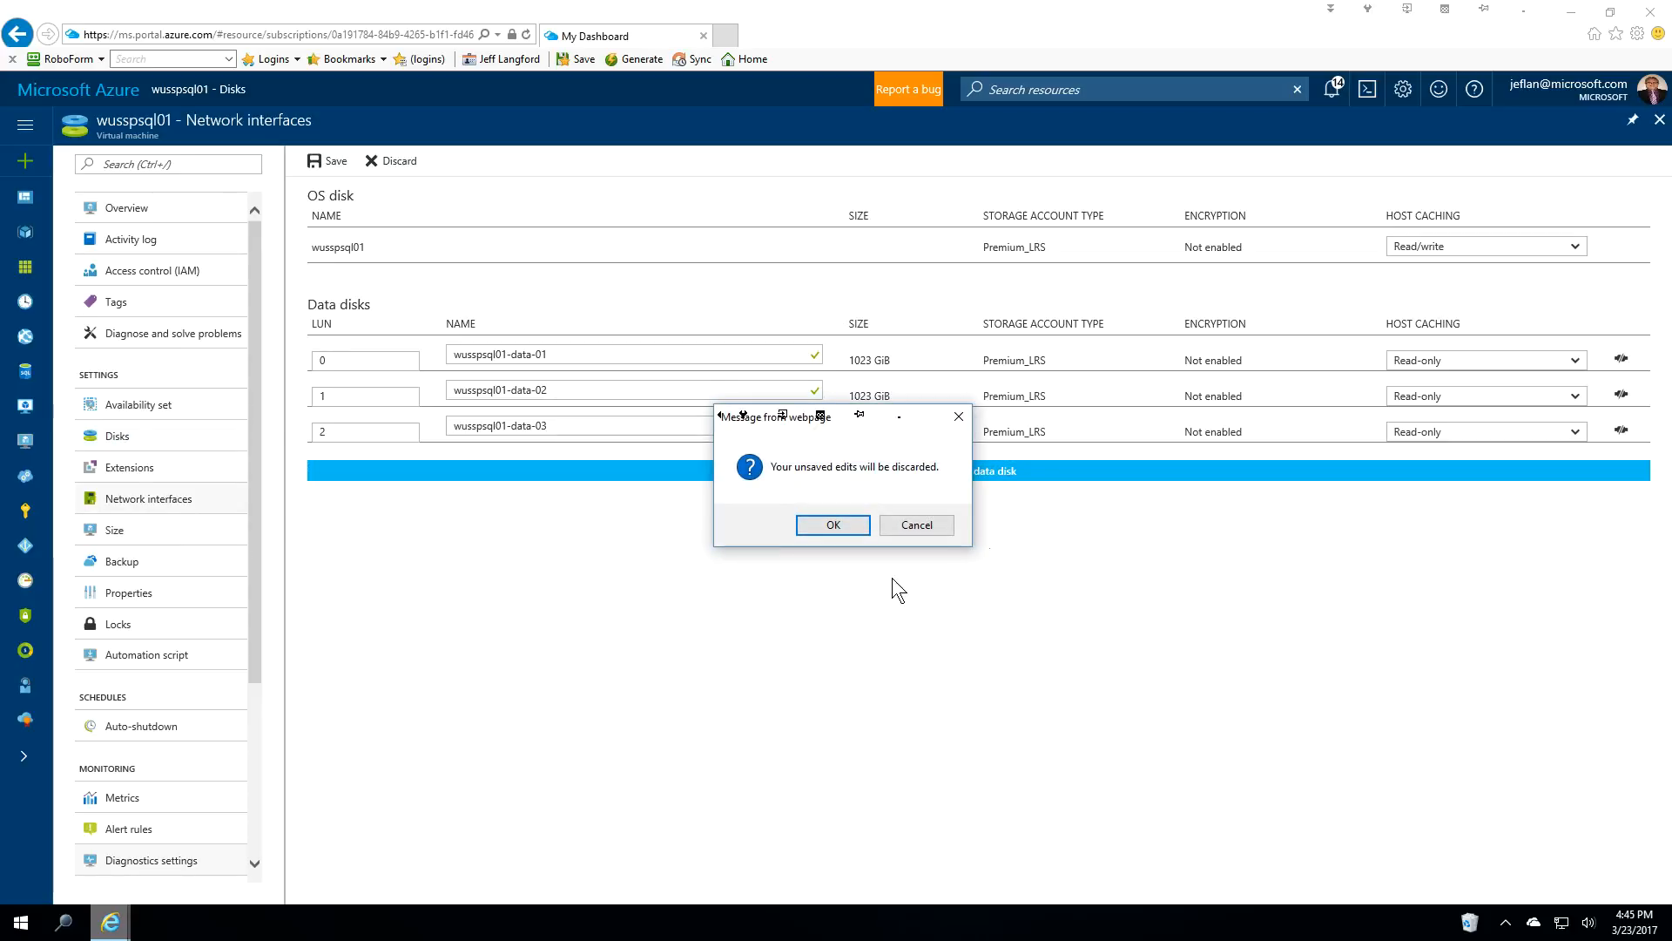
{"action": "left_click", "coordinate": [930, 525]}
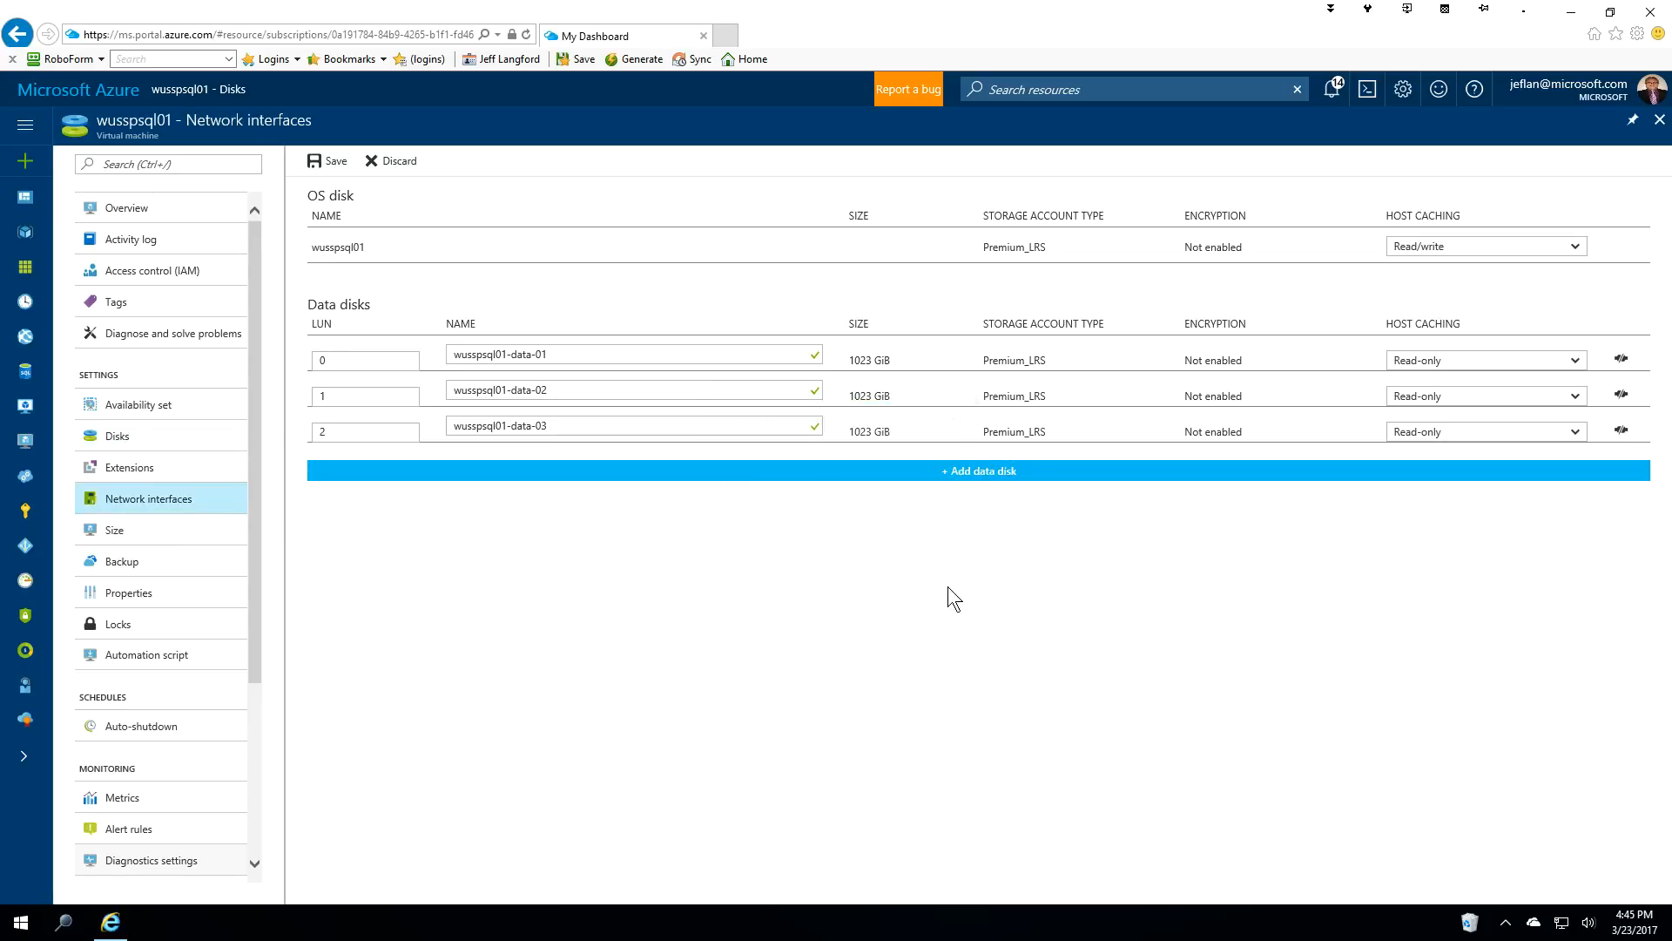
{"action": "left_click", "coordinate": [337, 164]}
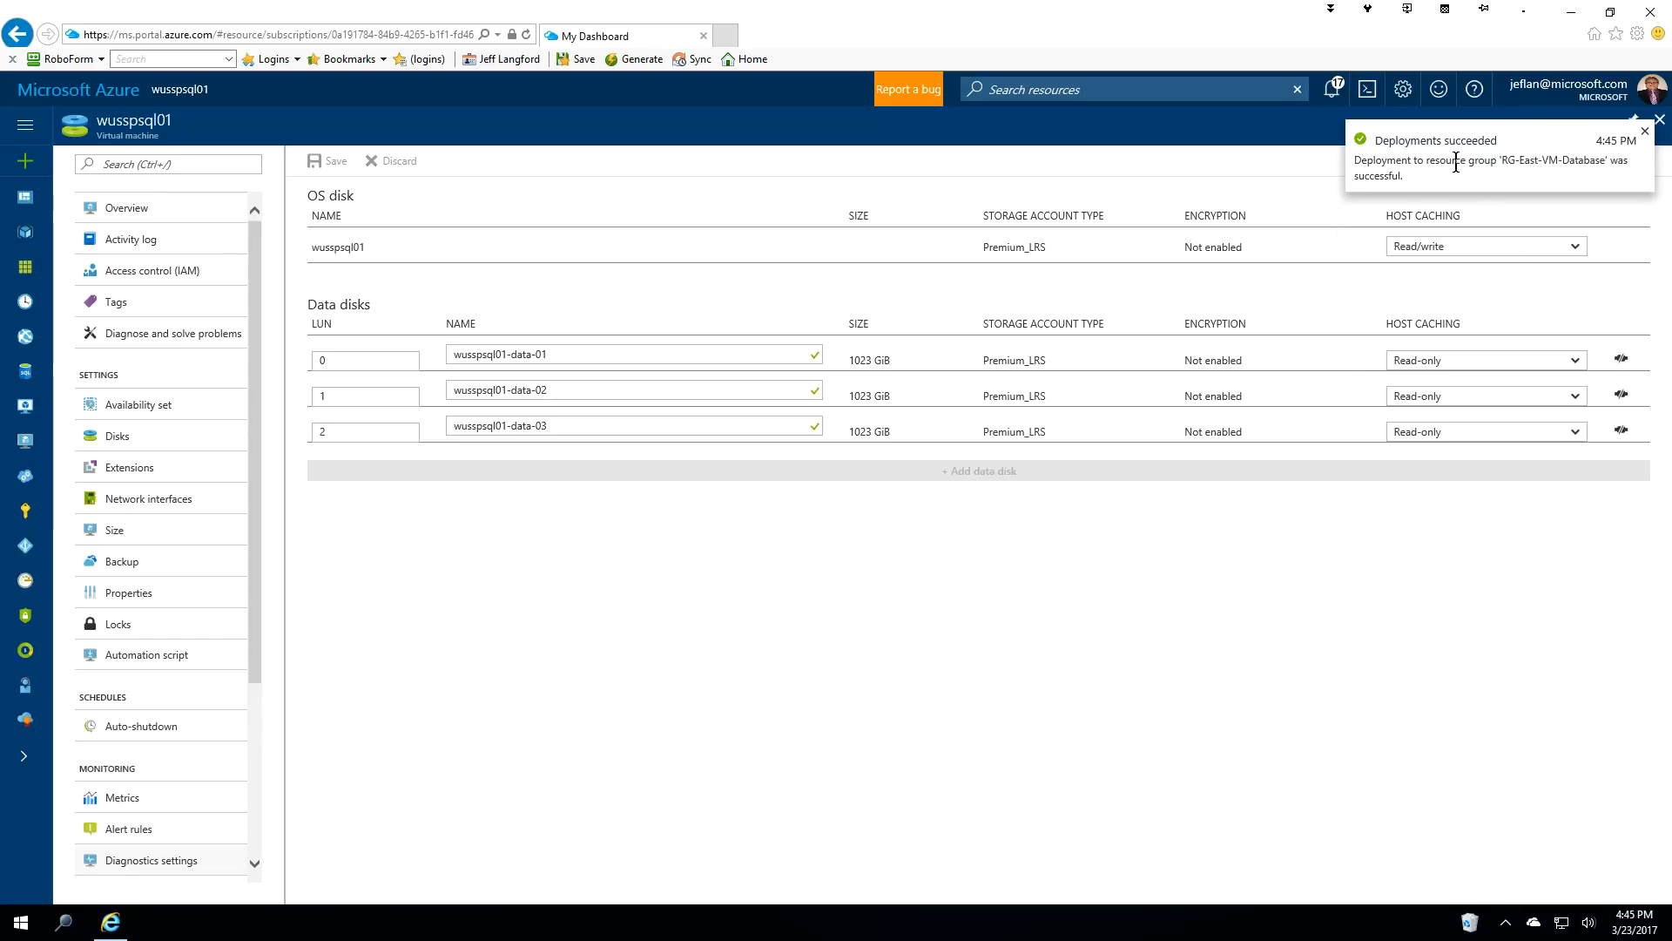
{"action": "left_click", "coordinate": [156, 499]}
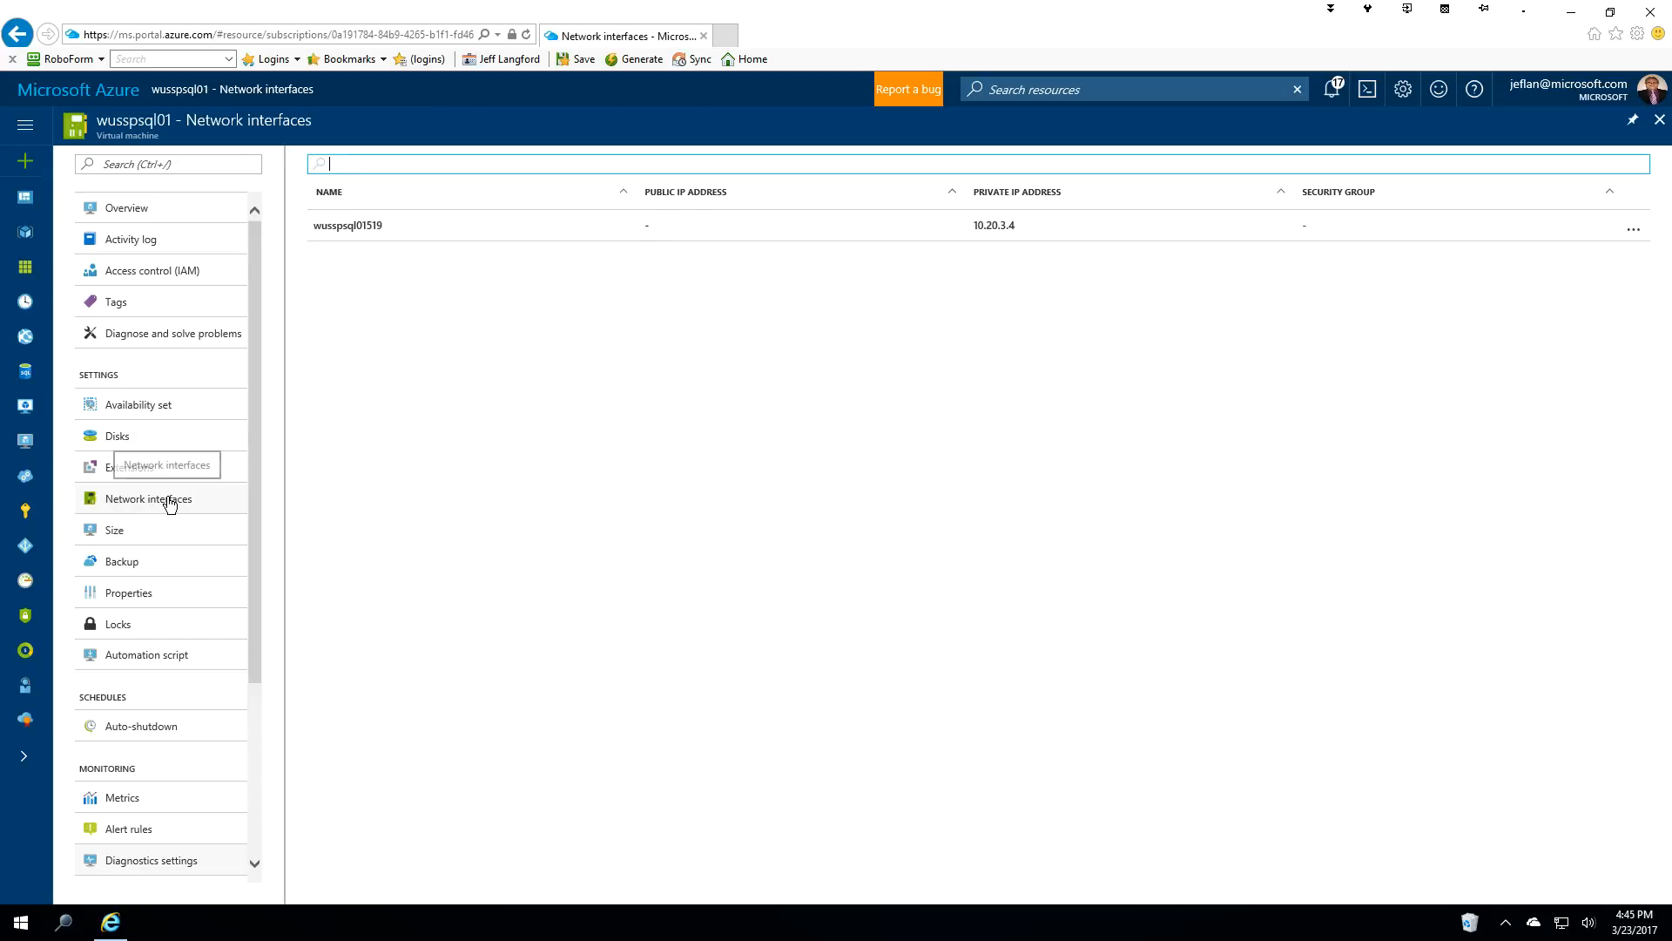
Open ipconfig1 under IP configurations of the wusspsql01519 NIC.
{"action": "left_click", "coordinate": [371, 226]}
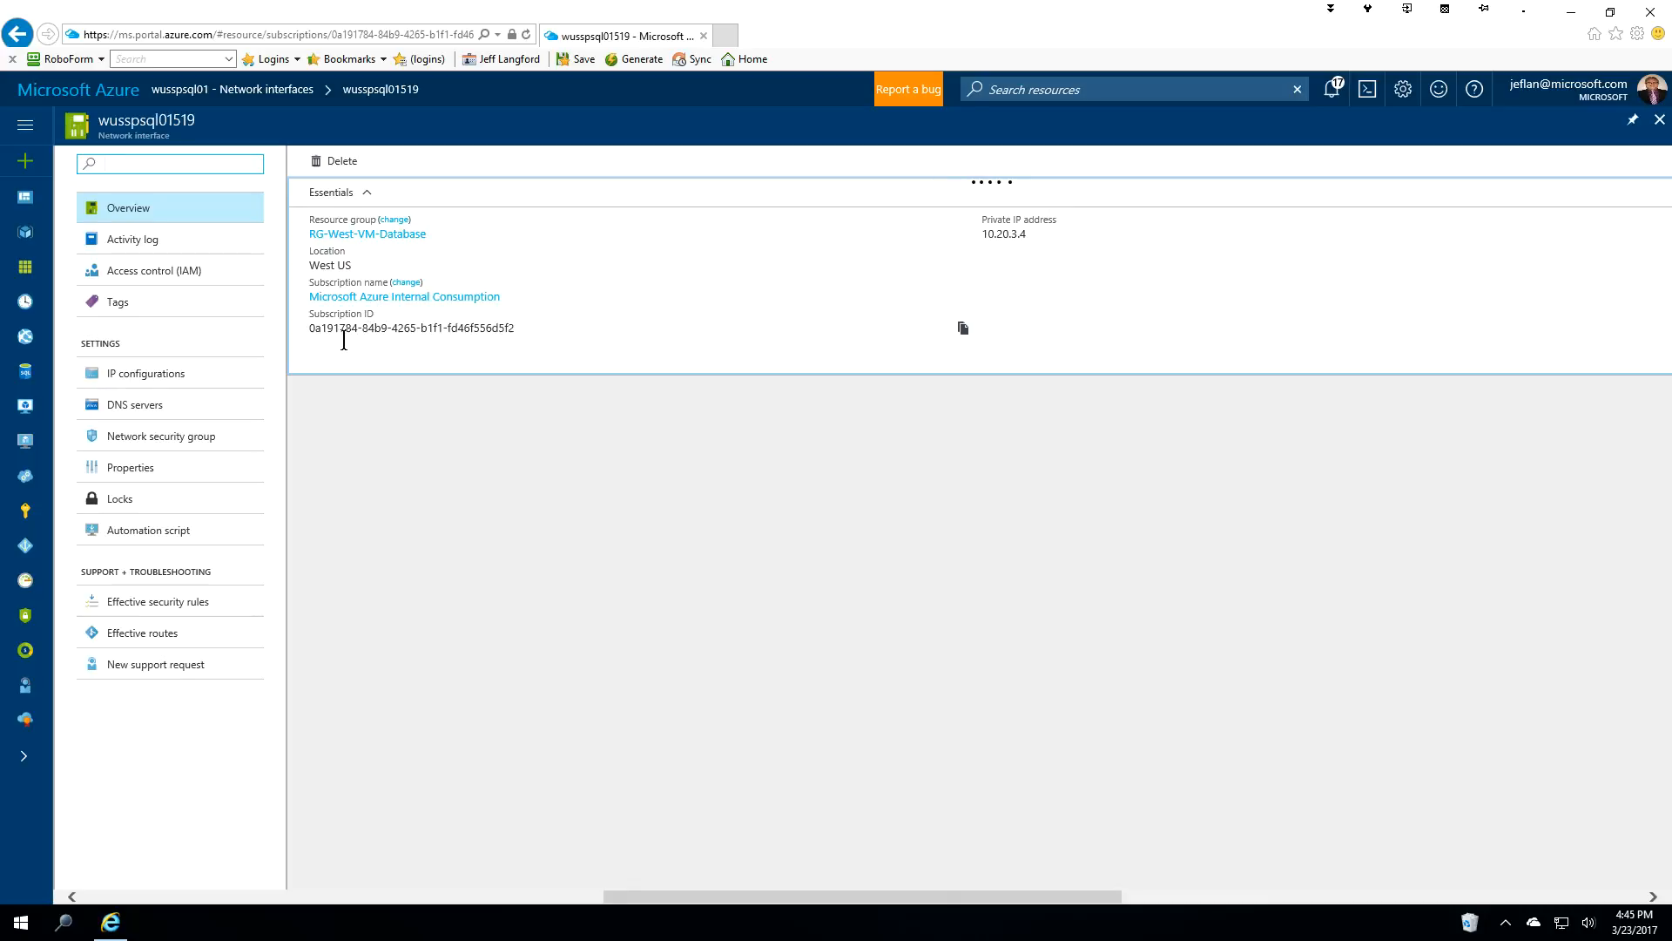
{"action": "left_click", "coordinate": [160, 374]}
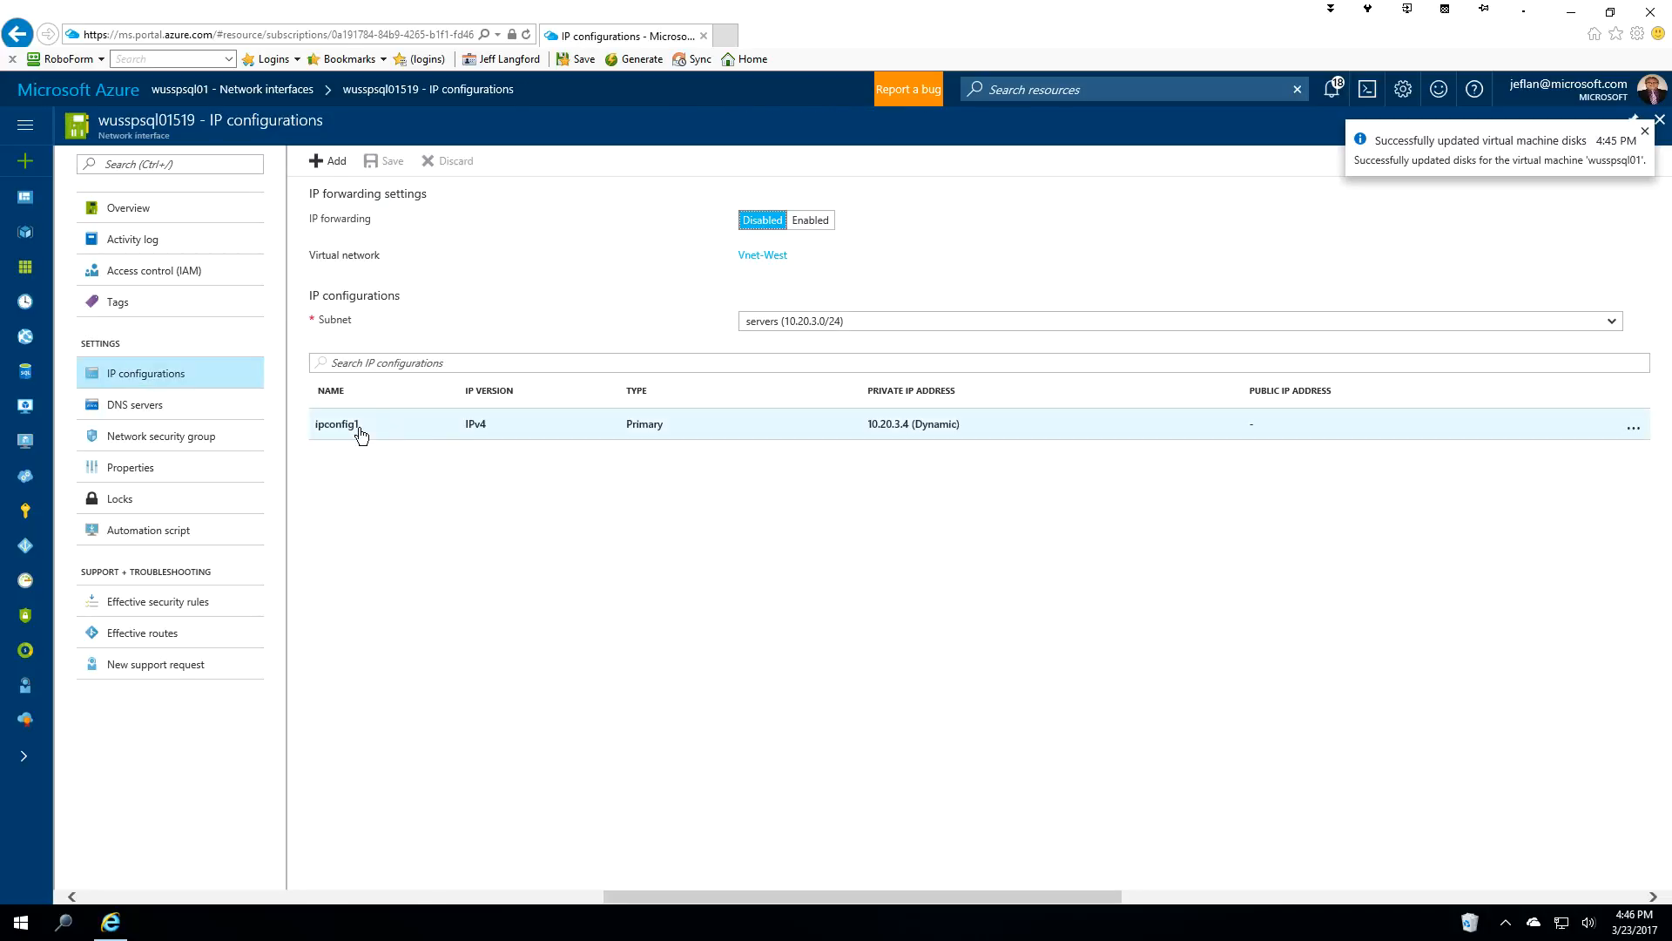
{"action": "left_click", "coordinate": [359, 426]}
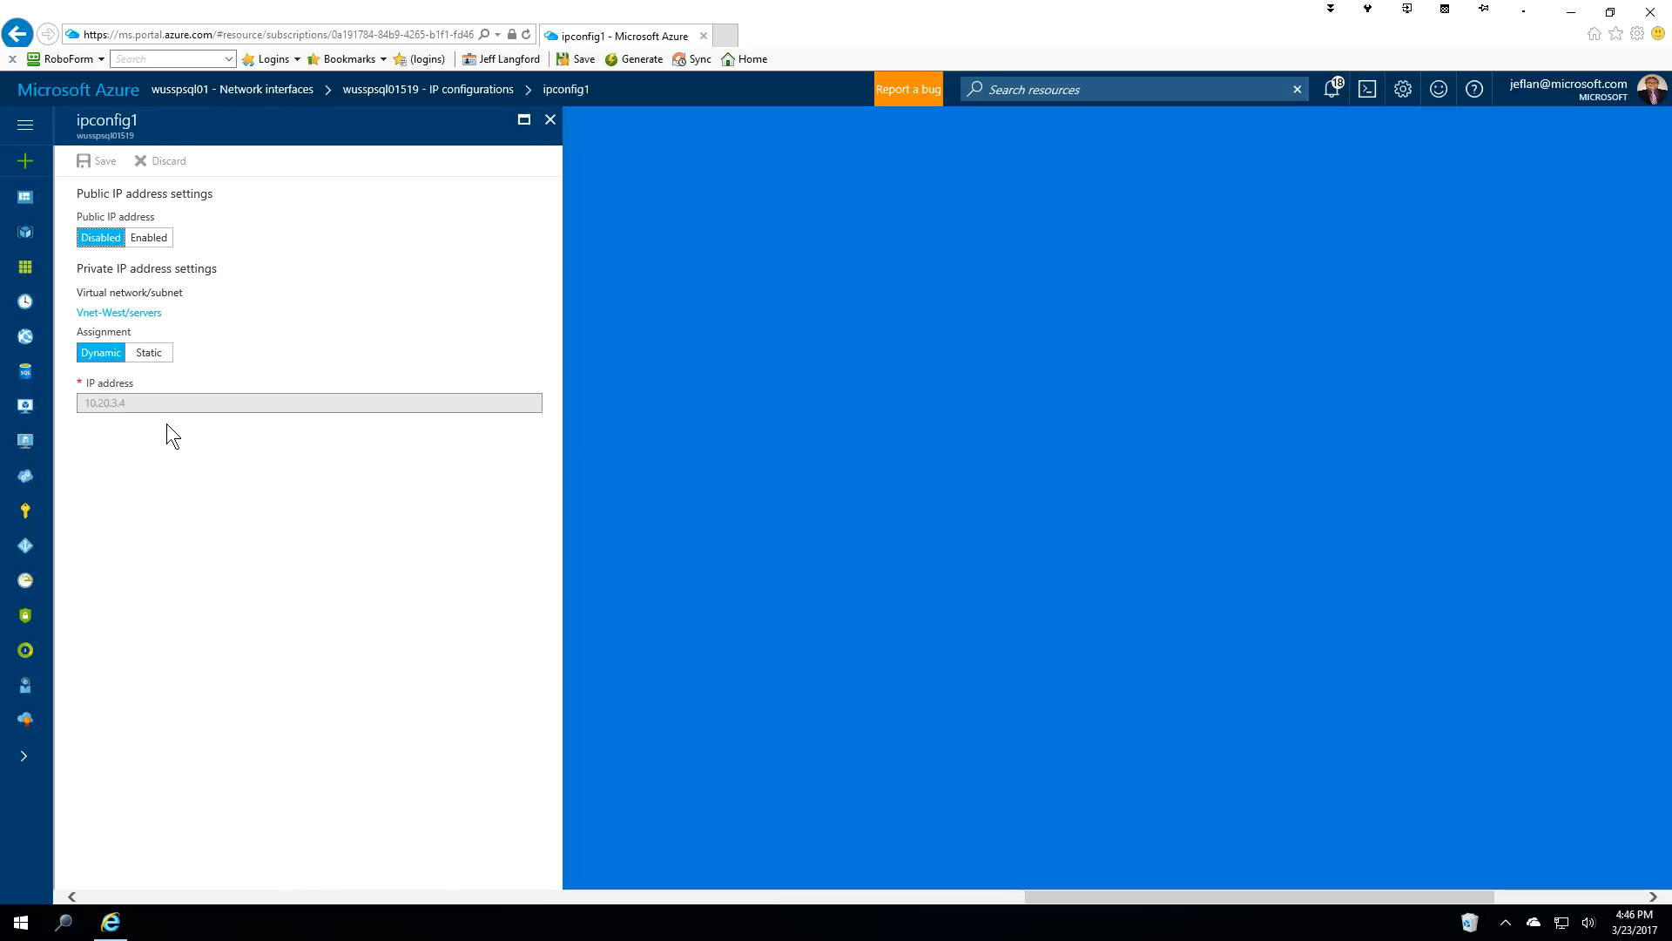
Switch ipconfig1 to a static private IP of 10.20.3.11, save, and return to My Dashboard.
{"action": "left_click", "coordinate": [155, 354]}
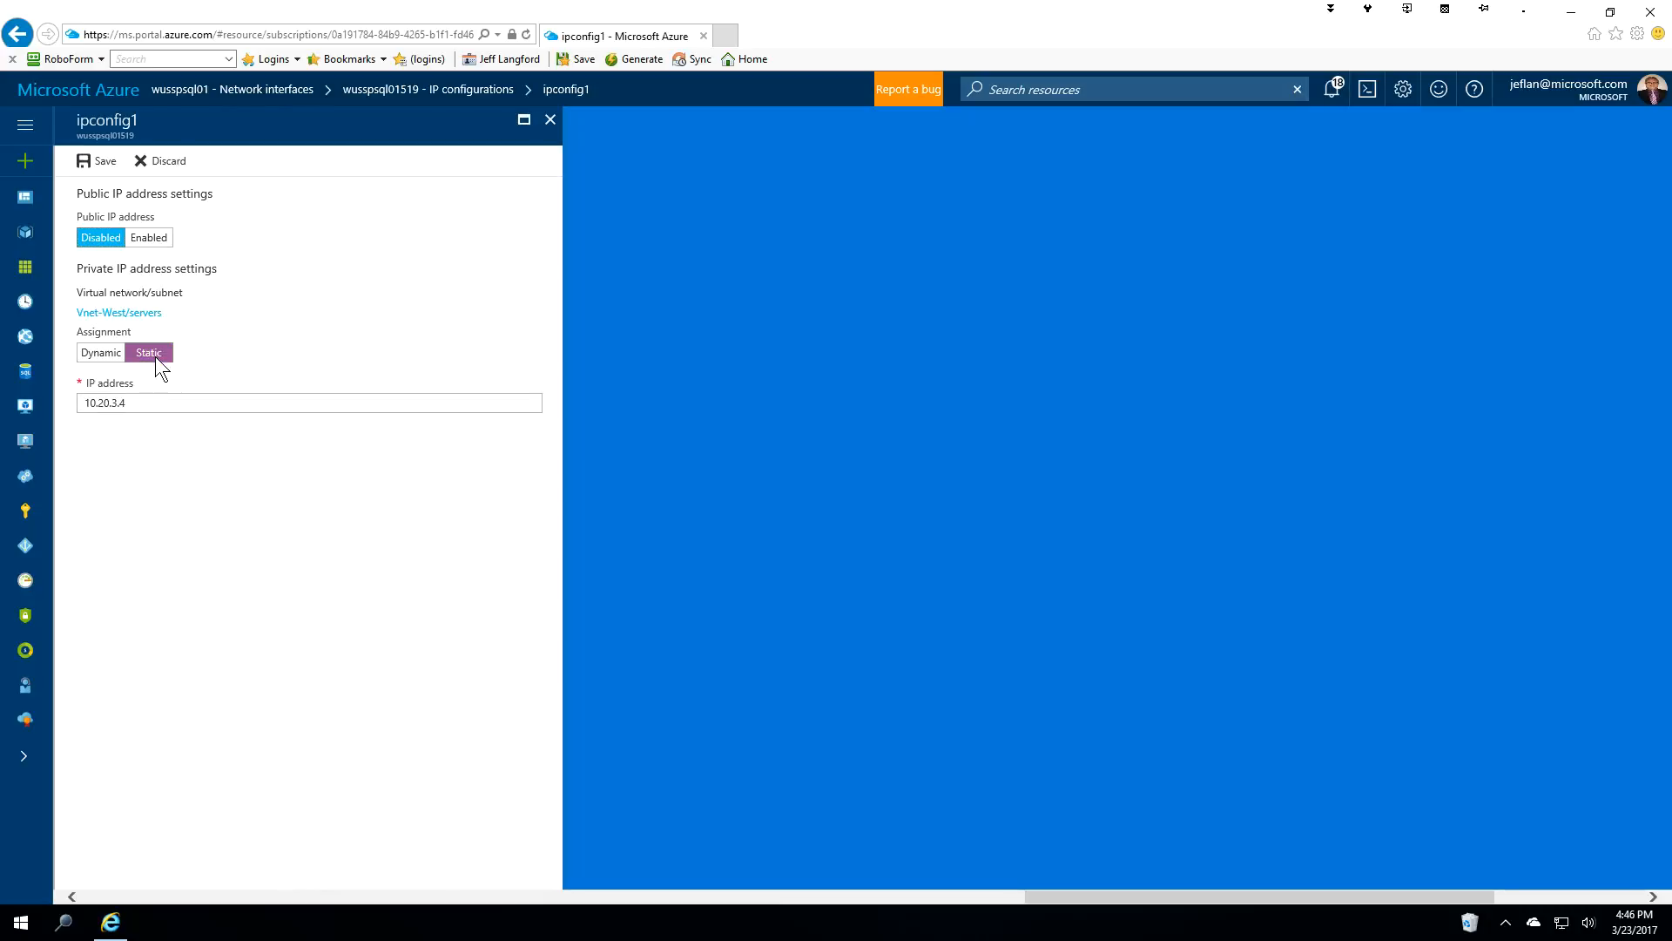
{"action": "left_click", "coordinate": [121, 402]}
{"action": "middle_click", "coordinate": [122, 403]}
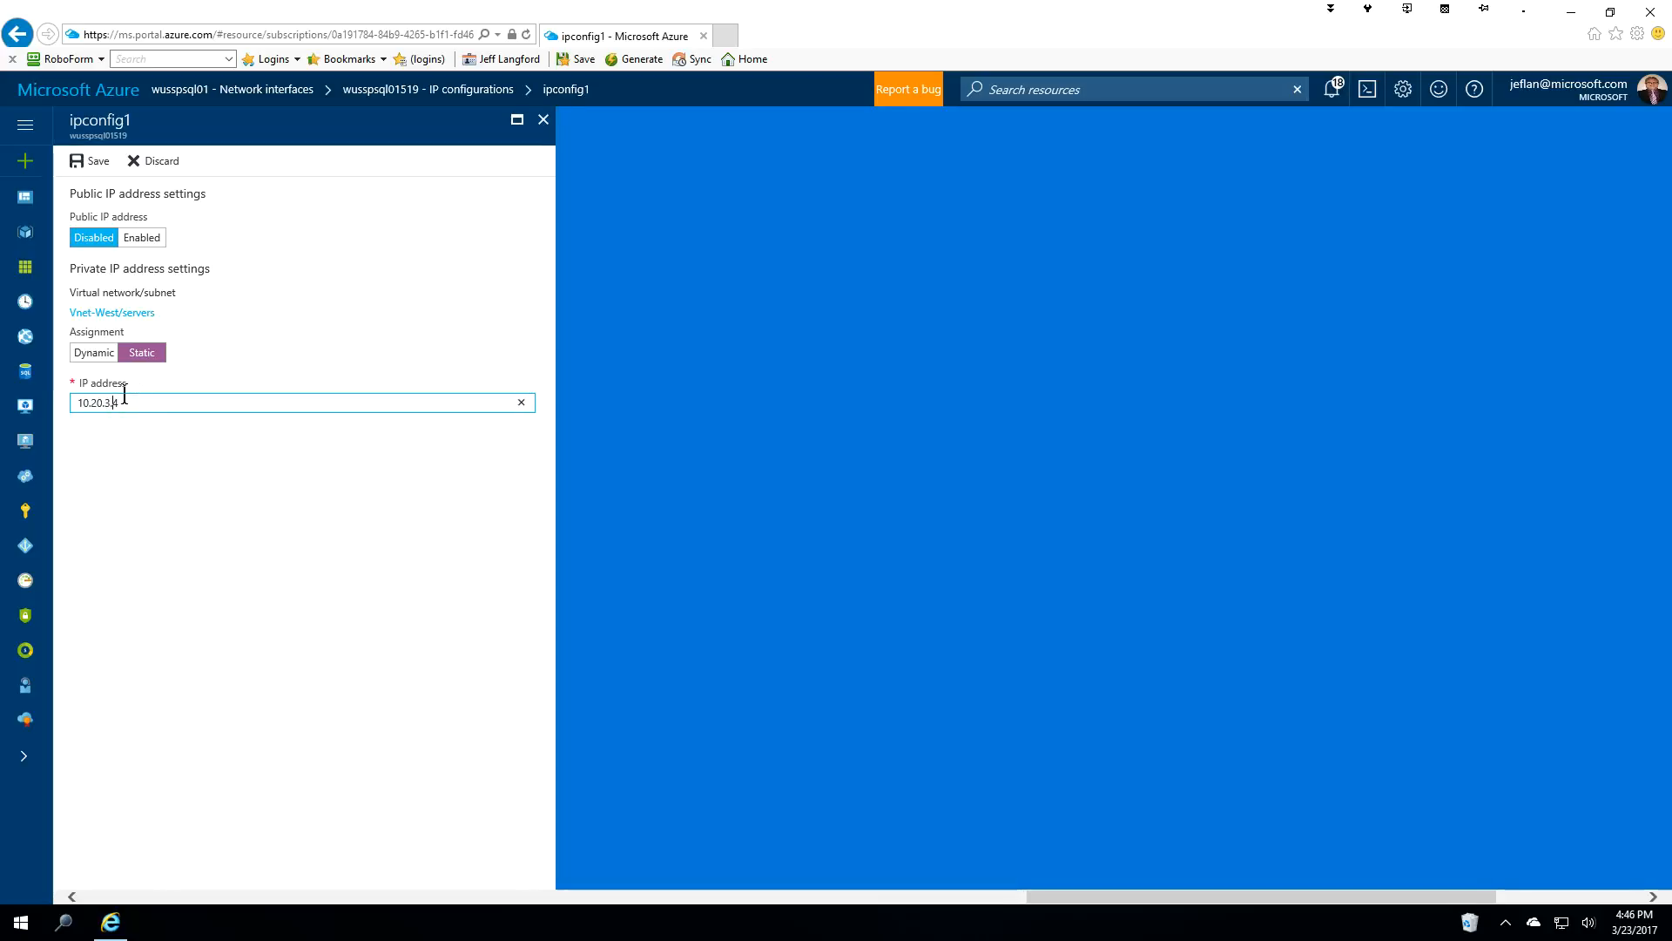
{"action": "key", "text": "BackSpace"}
{"action": "type", "text": "11"}
{"action": "left_click", "coordinate": [162, 454]}
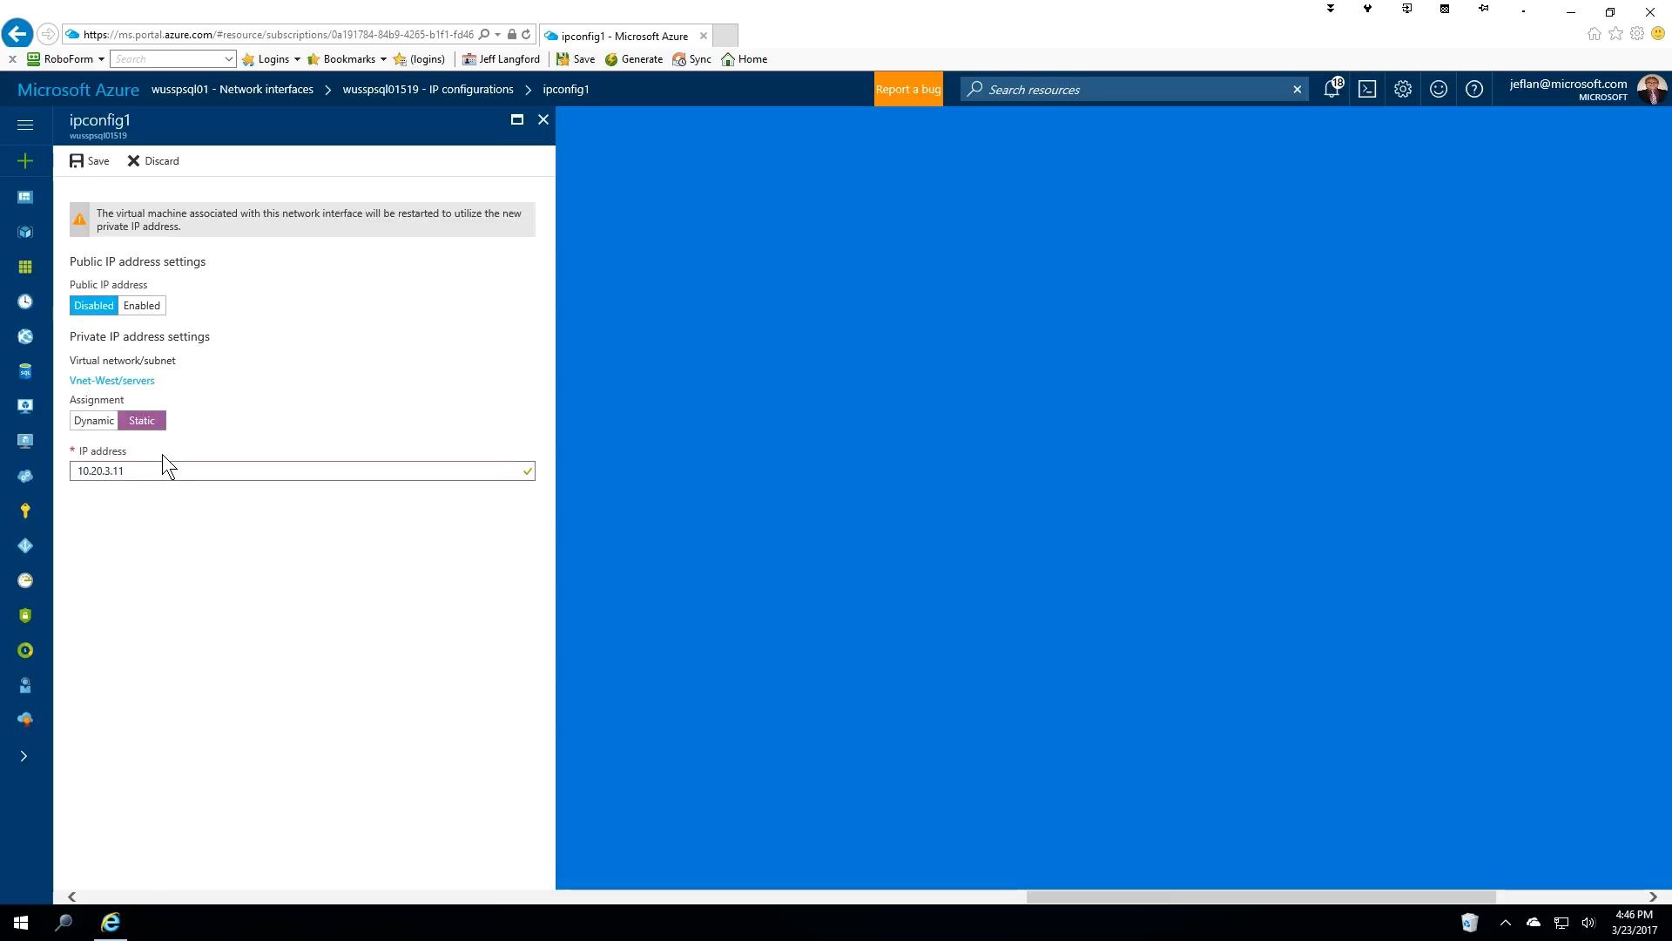
{"action": "left_click", "coordinate": [87, 160]}
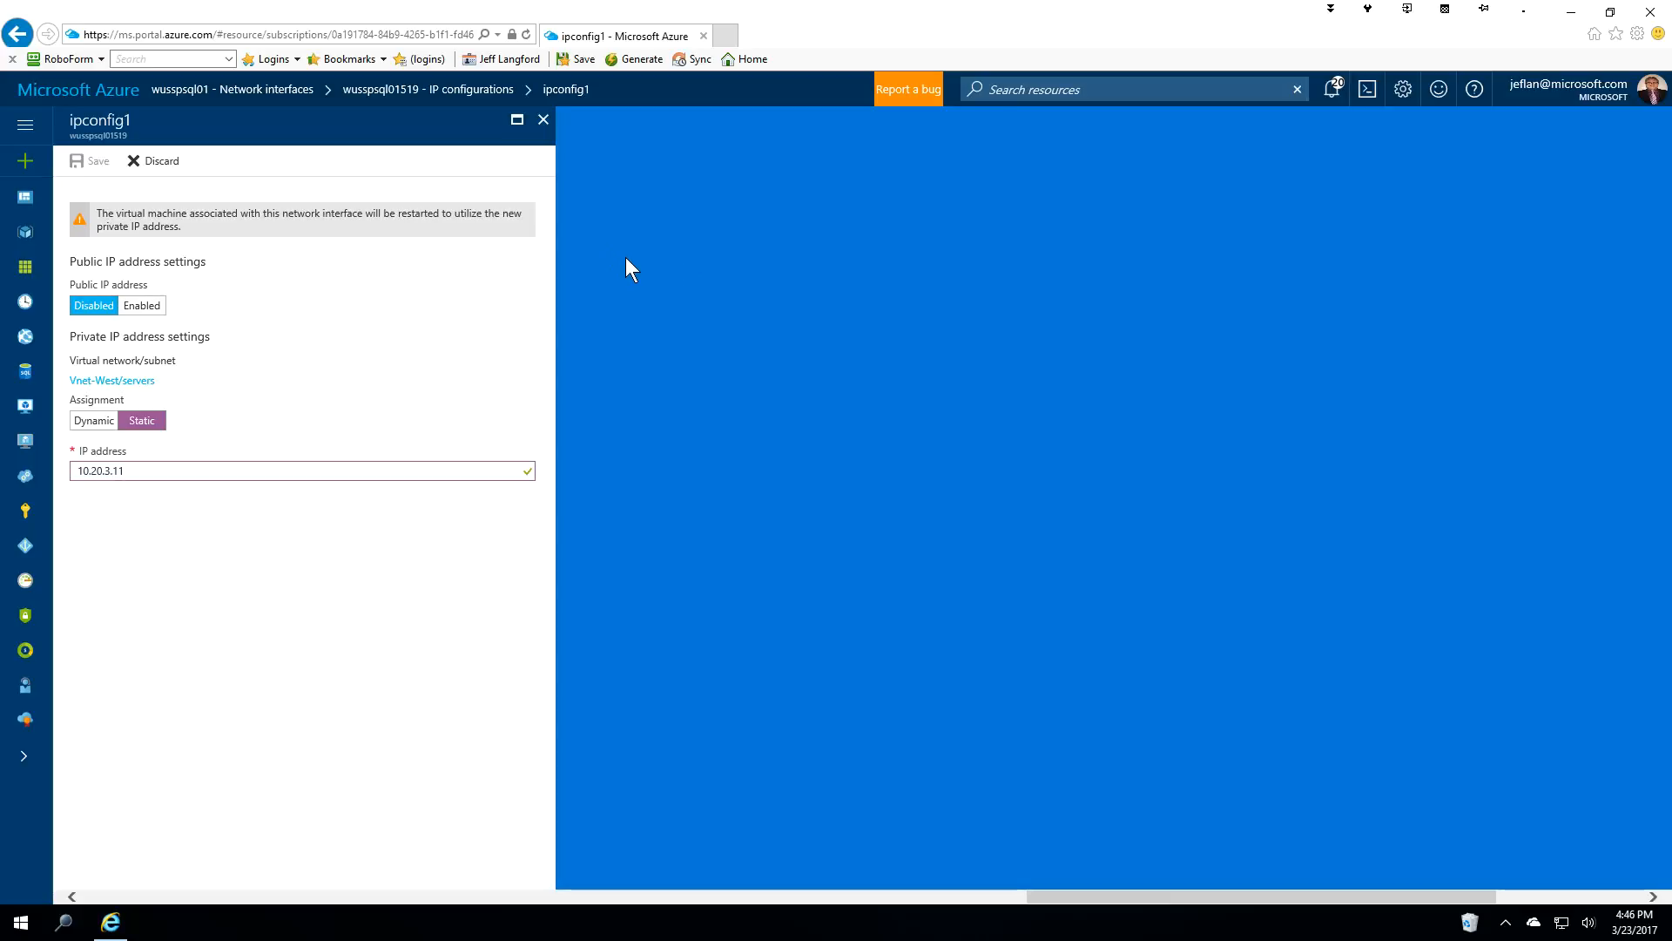
{"action": "left_click", "coordinate": [71, 96]}
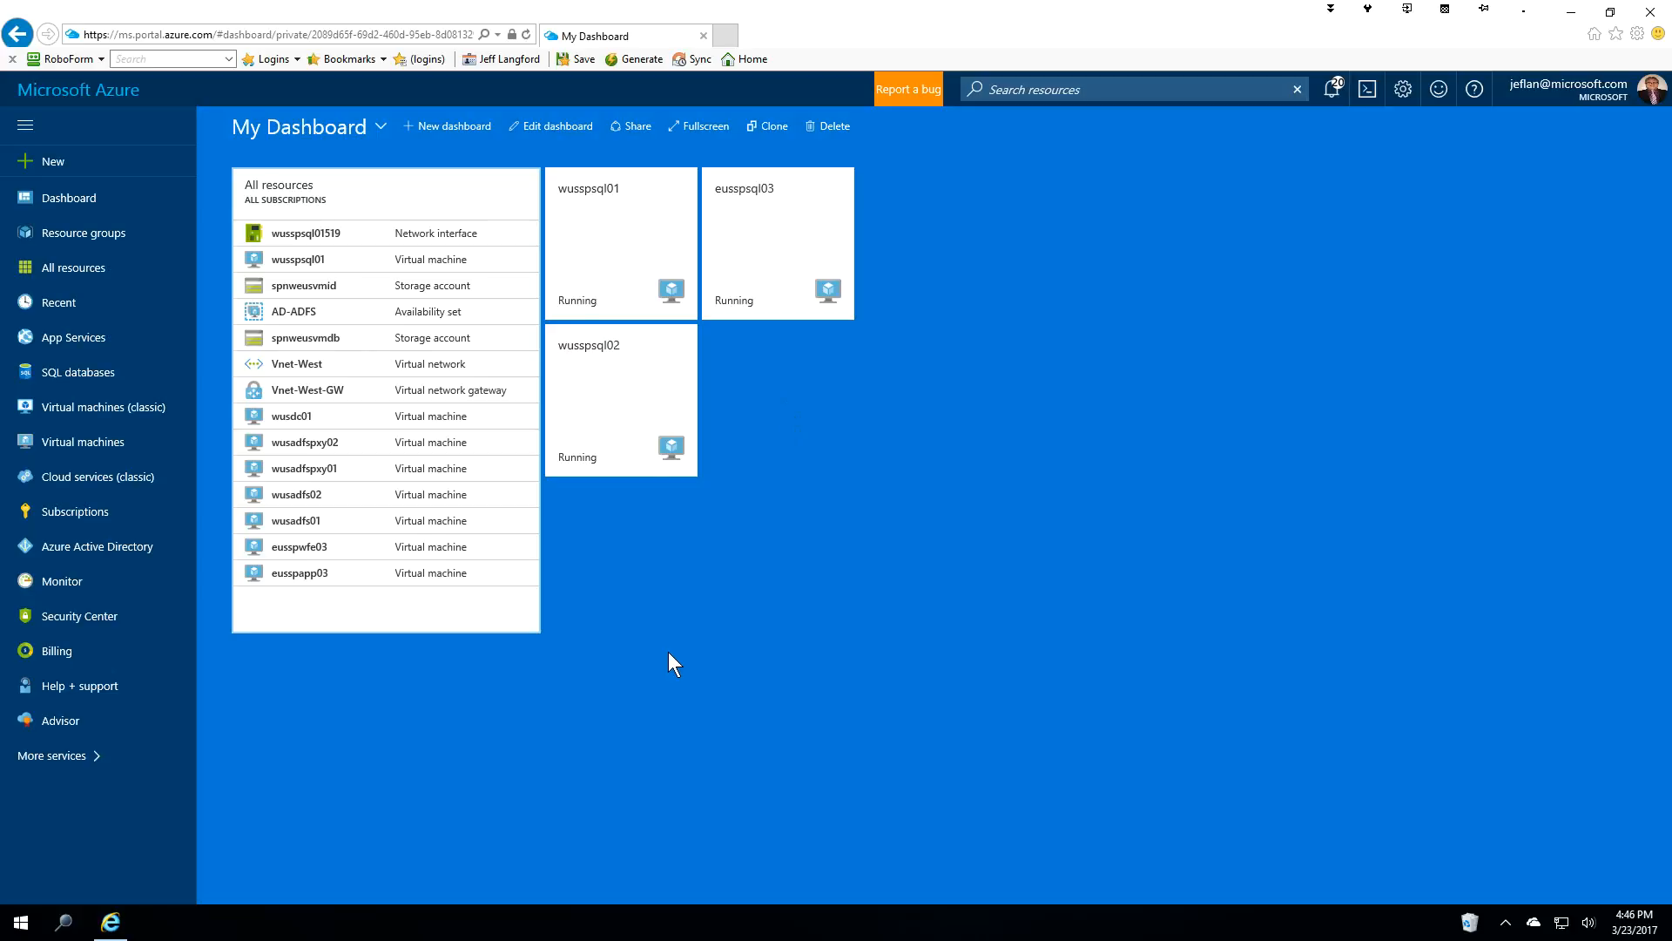
Show the All resources list covering both subscriptions.
{"action": "left_click", "coordinate": [77, 270]}
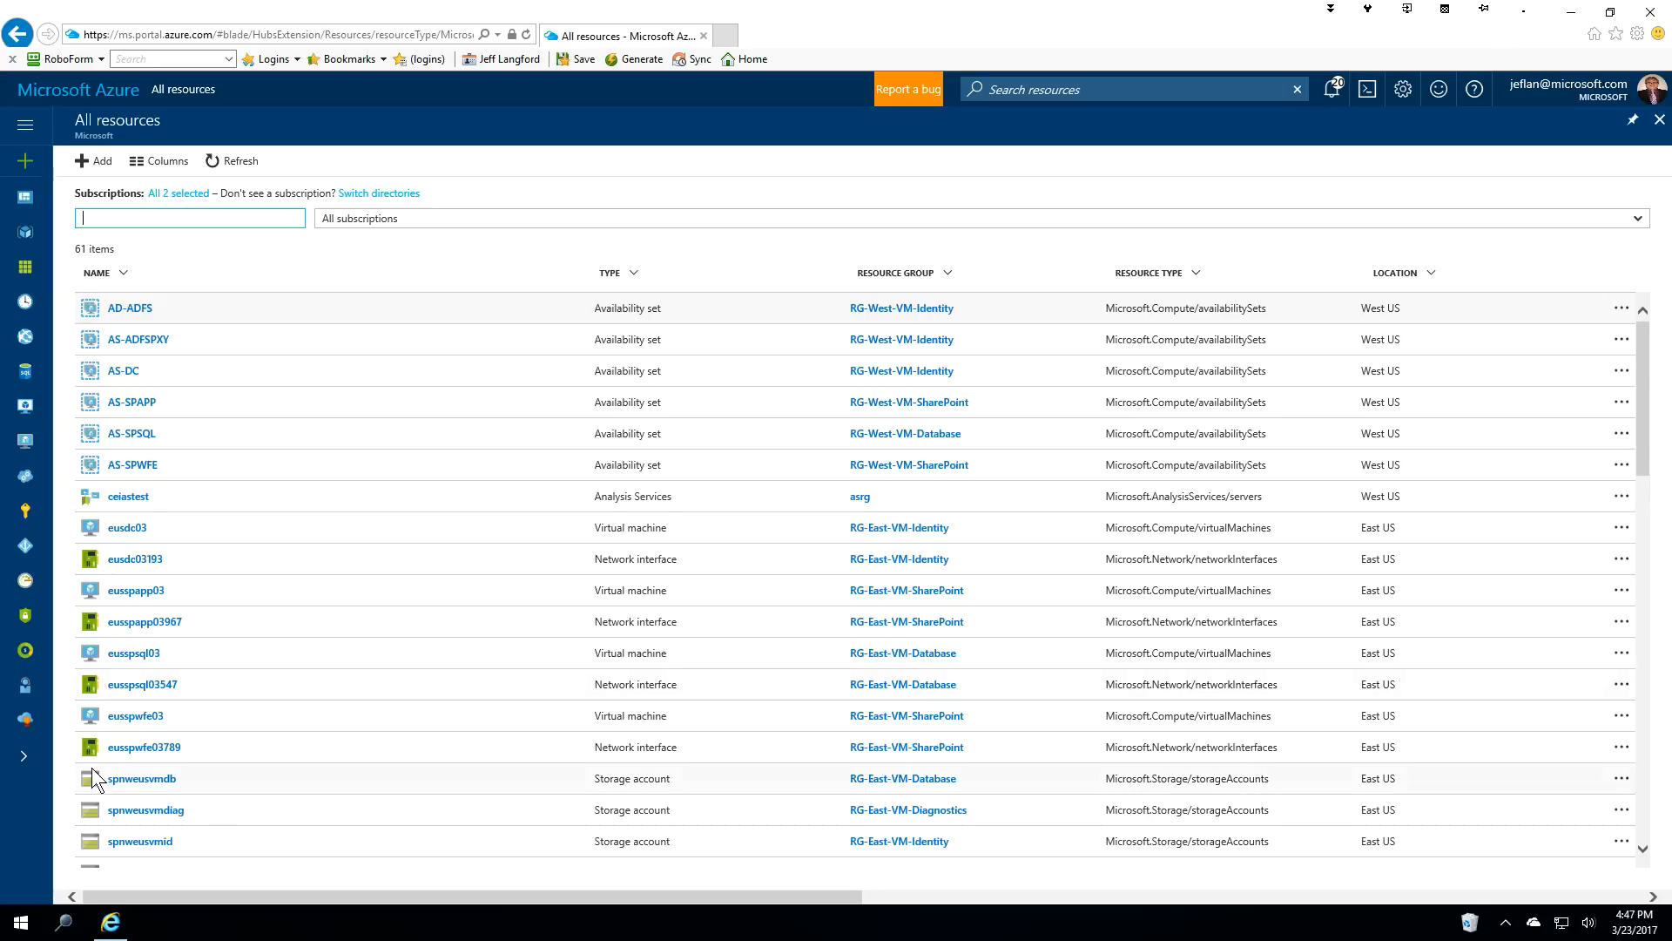
{"action": "scroll", "coordinate": [94, 776], "scroll_direction": "down", "scroll_amount": 2}
{"action": "scroll", "coordinate": [94, 776], "scroll_direction": "down", "scroll_amount": 1}
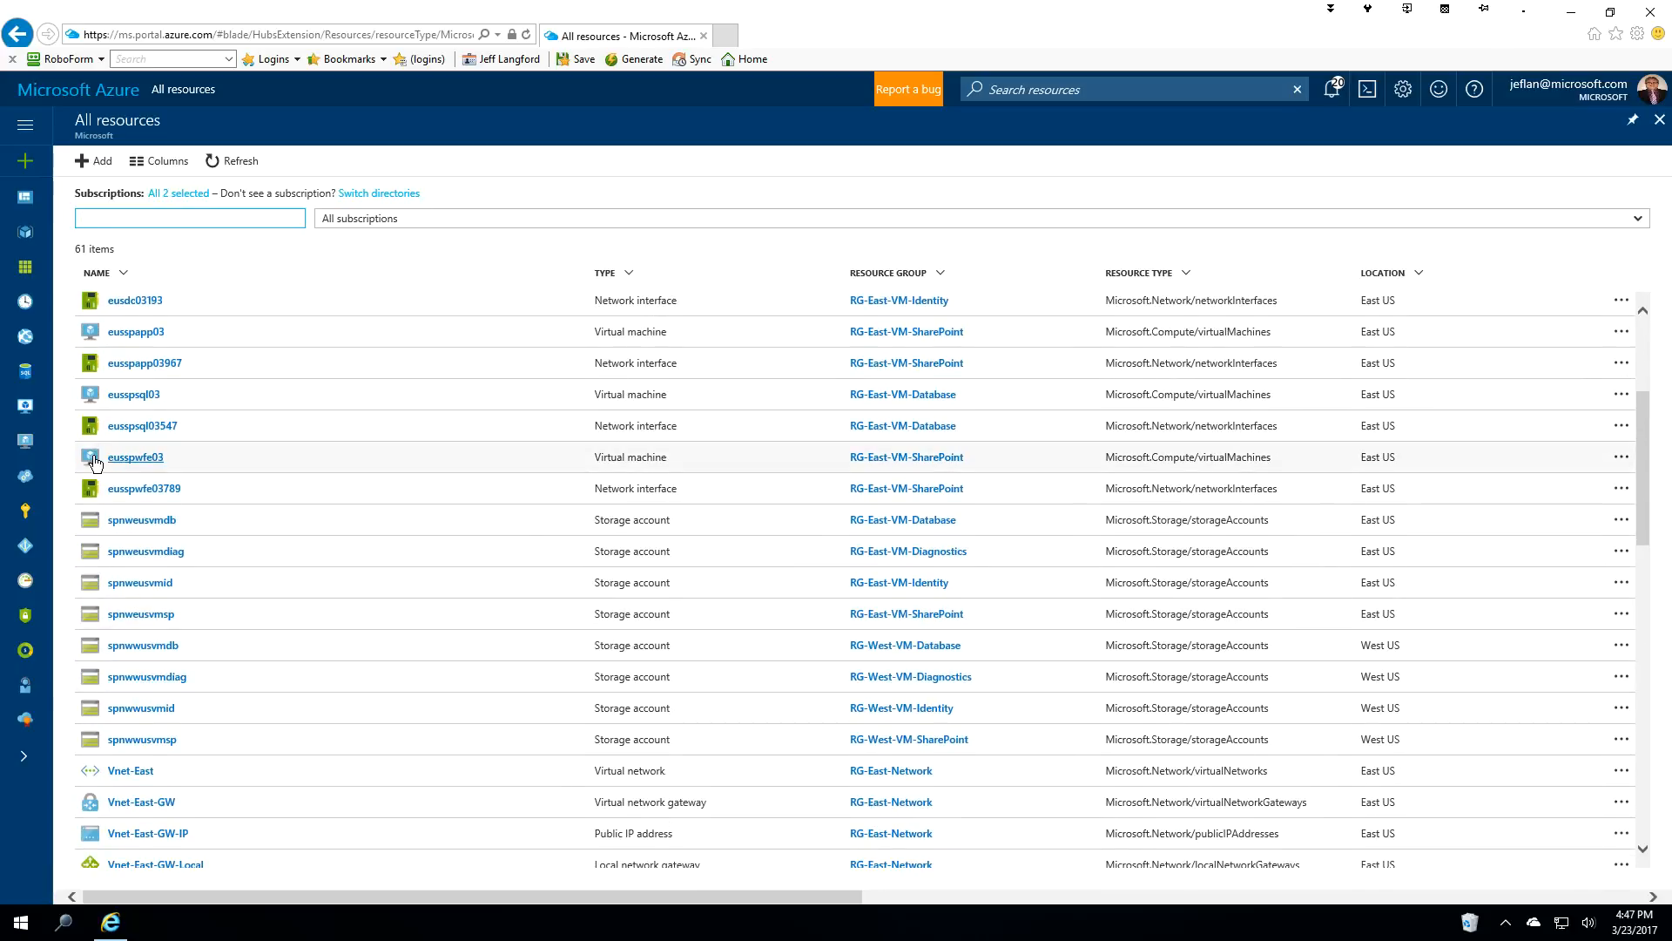
{"action": "scroll", "coordinate": [96, 463], "scroll_direction": "up", "scroll_amount": 1}
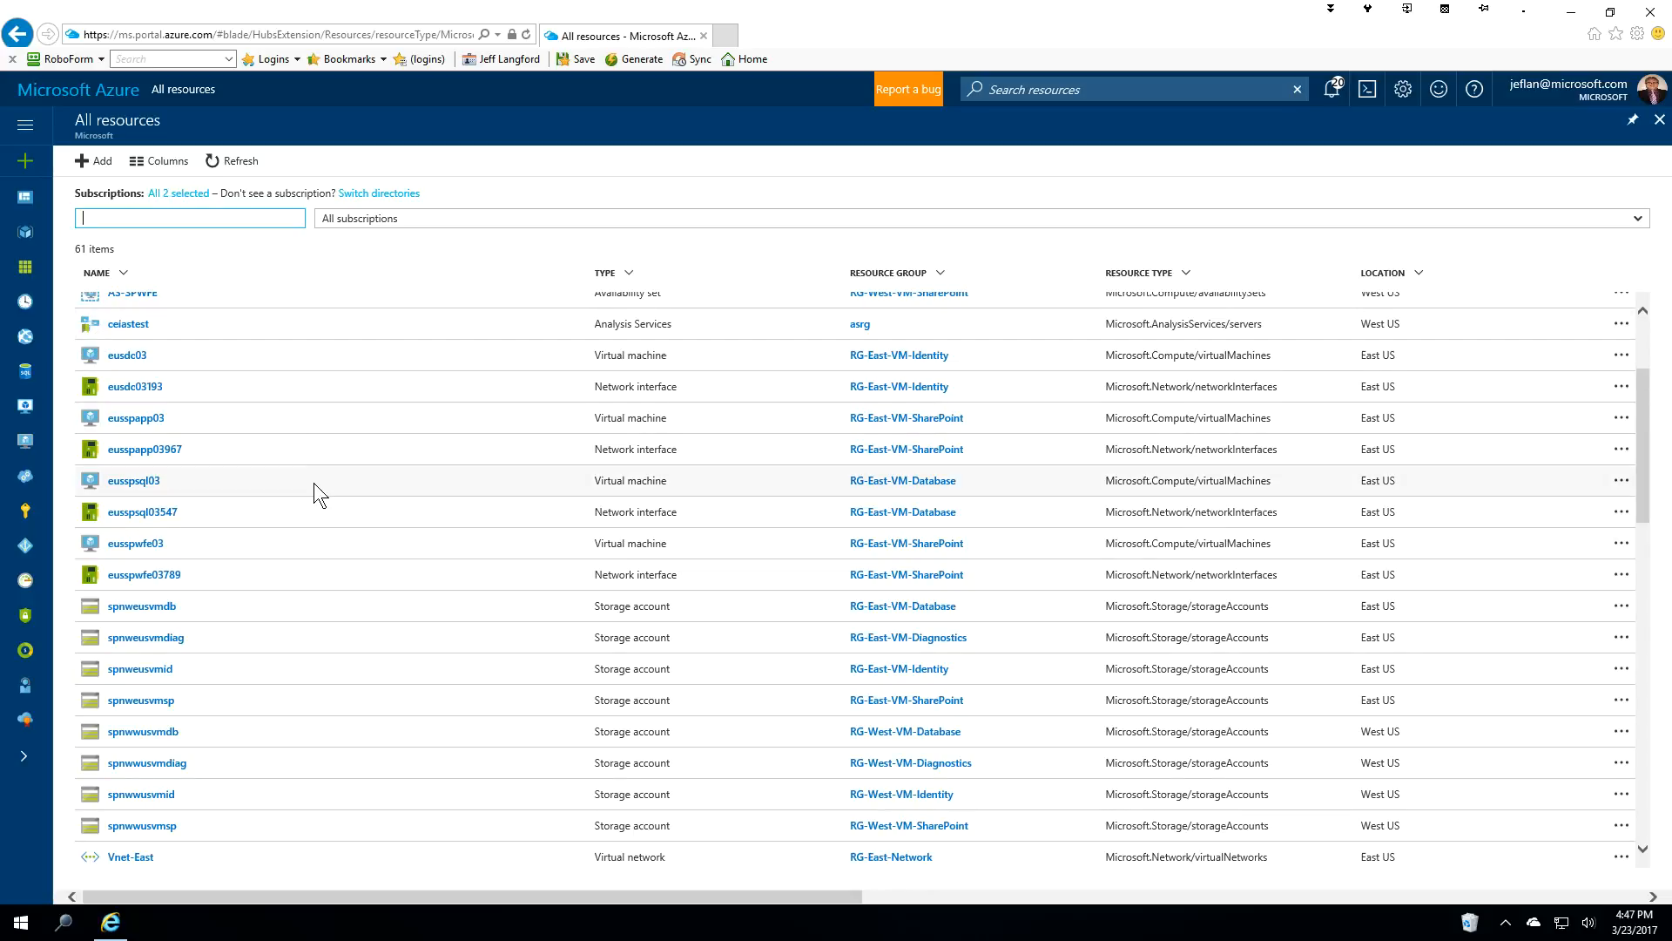
{"action": "scroll", "coordinate": [263, 543], "scroll_direction": "down", "scroll_amount": 3}
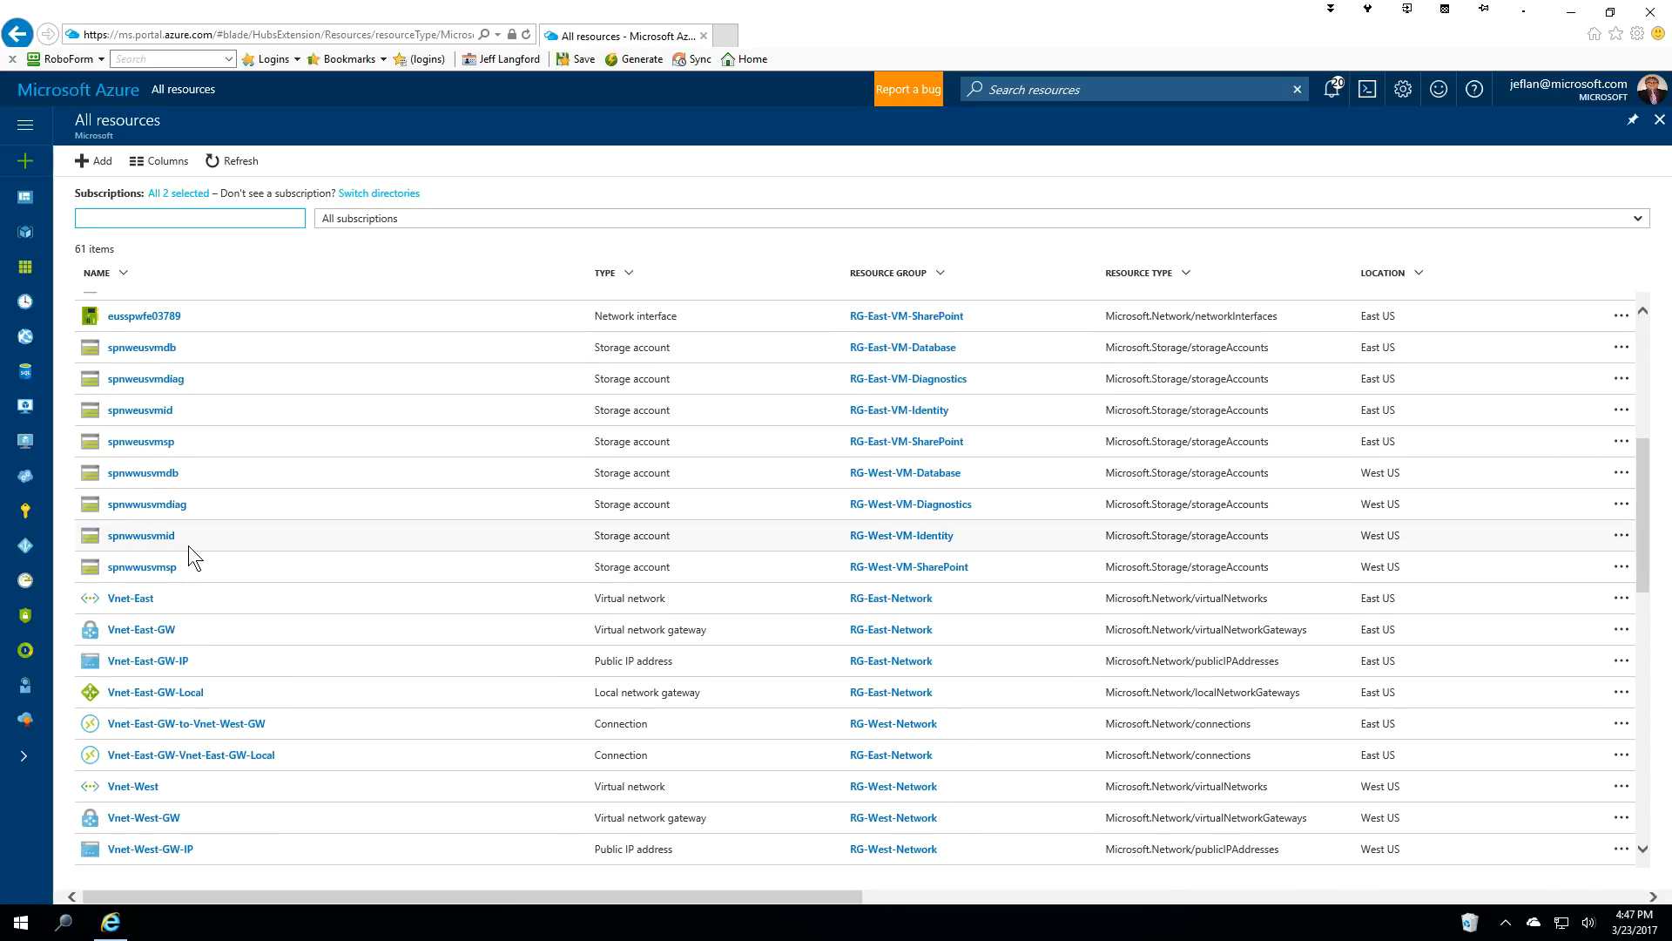
{"action": "scroll", "coordinate": [261, 643], "scroll_direction": "down", "scroll_amount": 3}
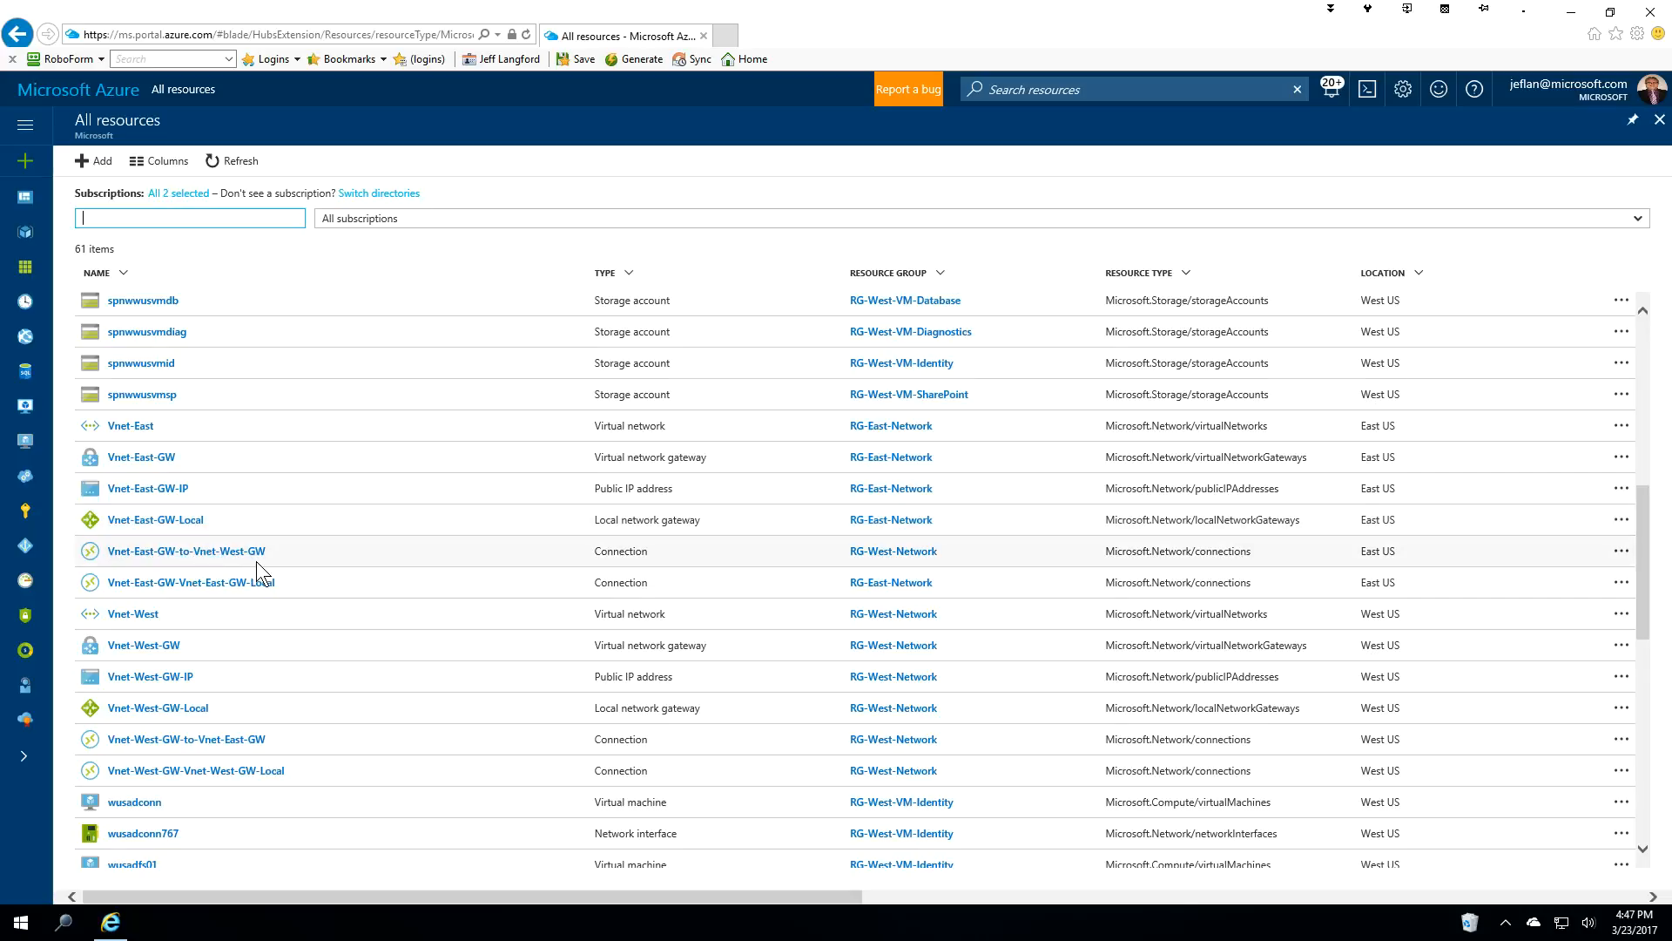
{"action": "scroll", "coordinate": [233, 500], "scroll_direction": "down", "scroll_amount": 3}
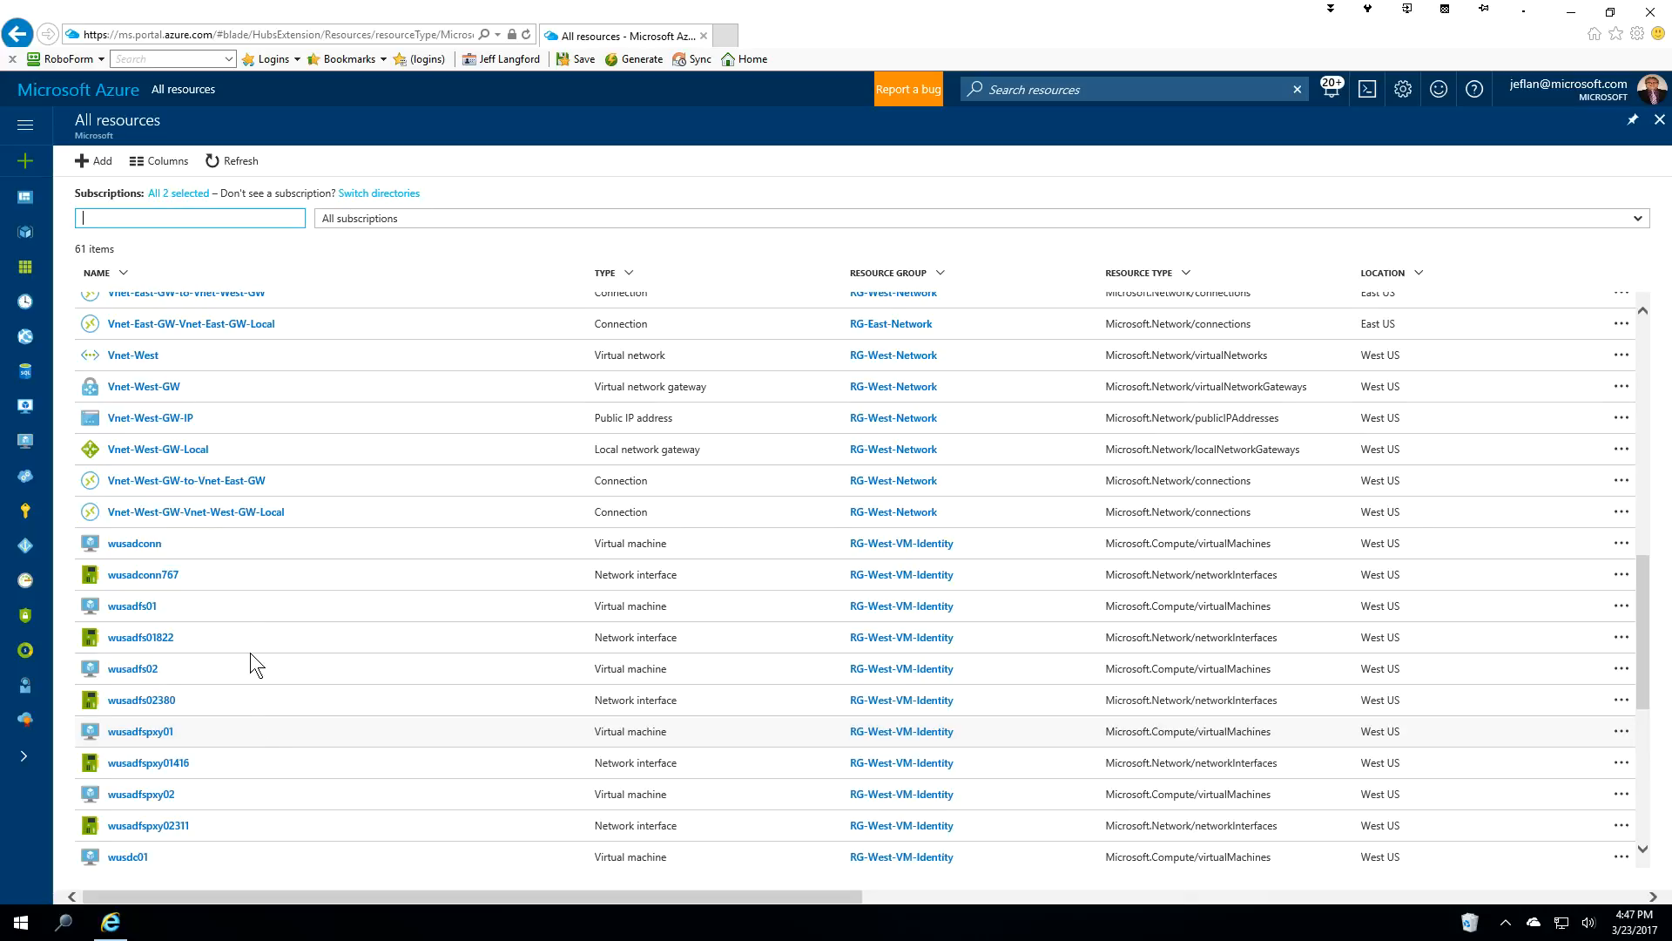
{"action": "scroll", "coordinate": [281, 731], "scroll_direction": "up", "scroll_amount": 10}
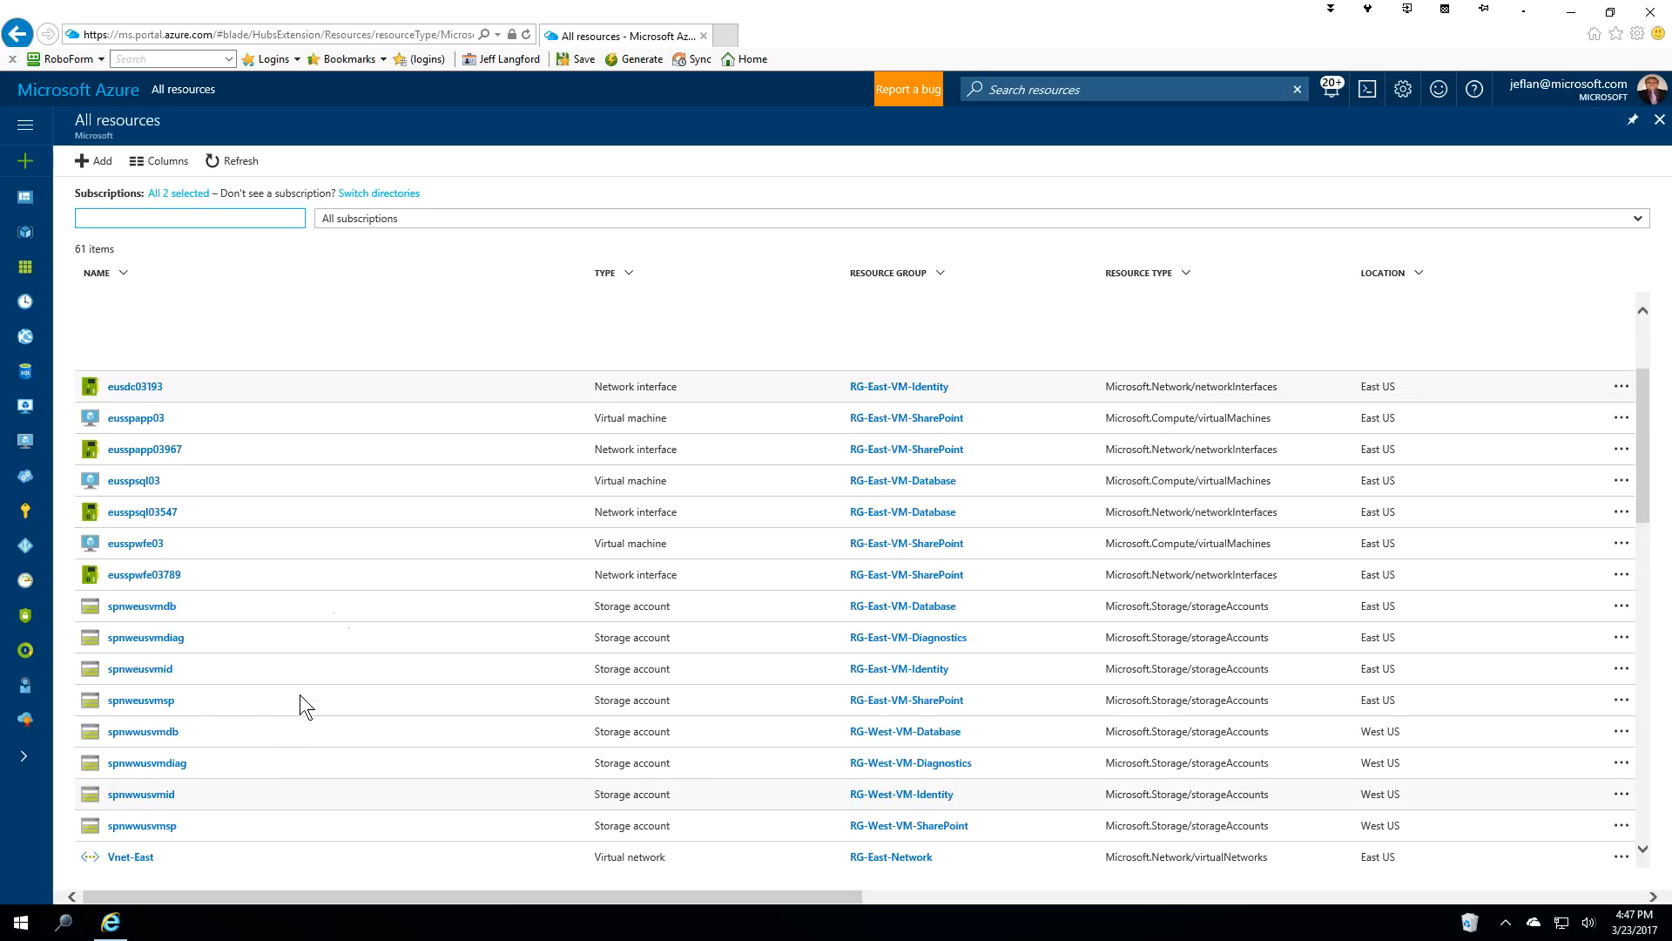
{"action": "scroll", "coordinate": [299, 693], "scroll_direction": "up", "scroll_amount": 3}
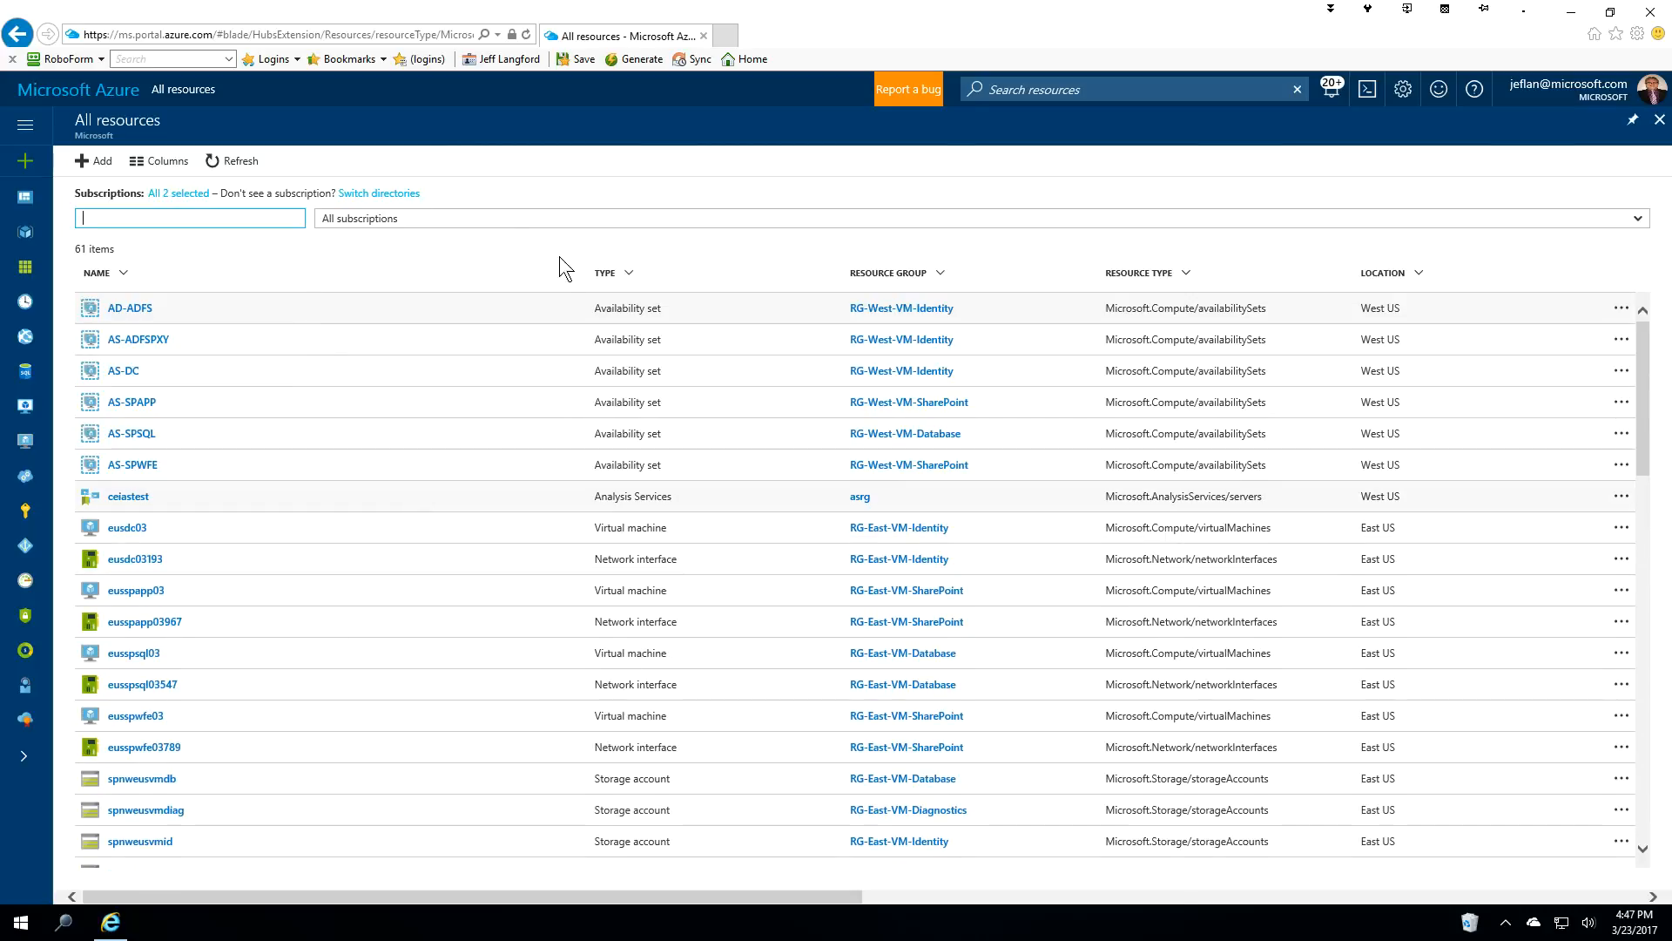
Sort the All resources list by type and look through the results.
{"action": "left_click", "coordinate": [614, 277]}
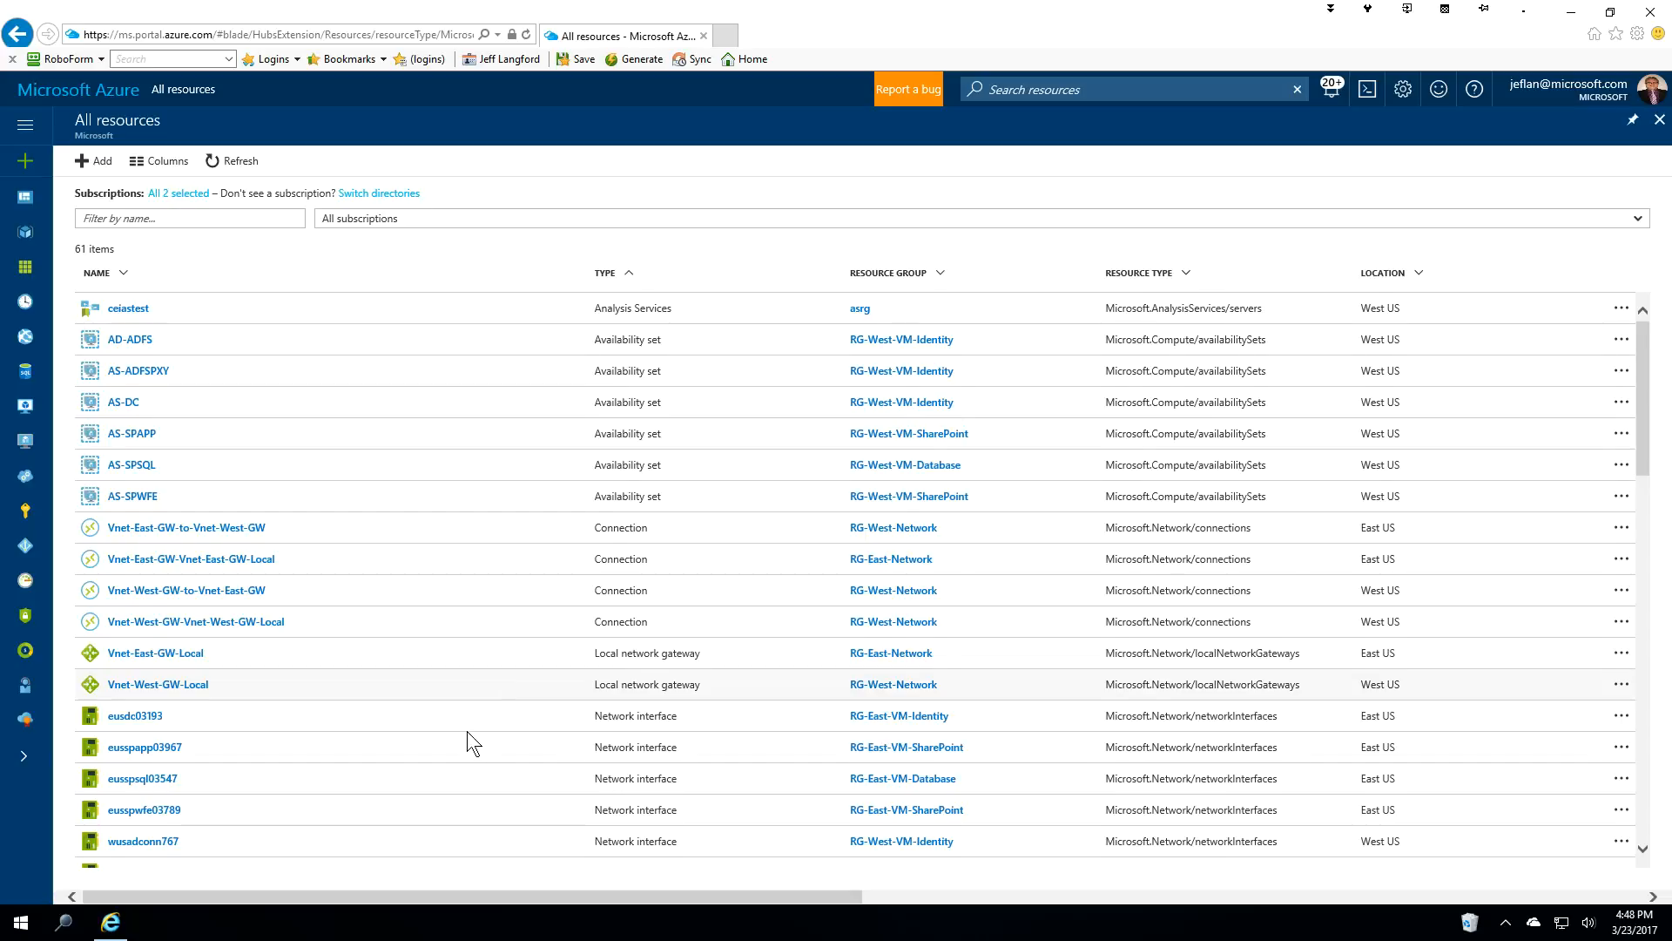
{"action": "scroll", "coordinate": [467, 730], "scroll_direction": "down", "scroll_amount": 3}
{"action": "scroll", "coordinate": [303, 751], "scroll_direction": "down", "scroll_amount": 1}
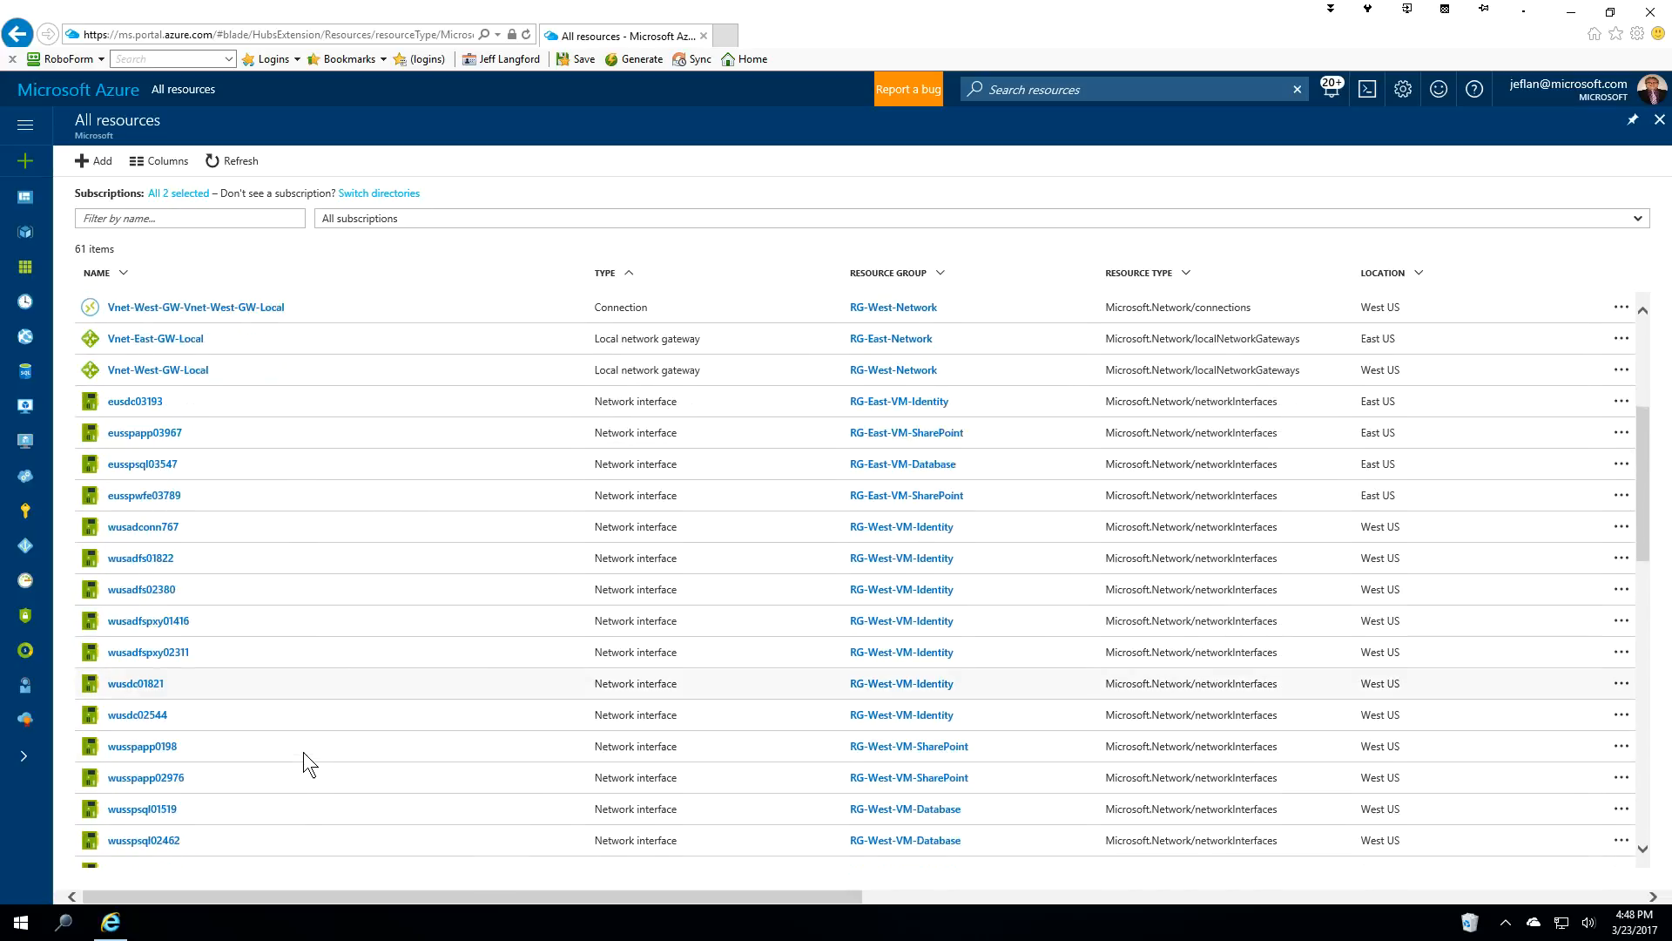
{"action": "scroll", "coordinate": [303, 751], "scroll_direction": "down", "scroll_amount": 5}
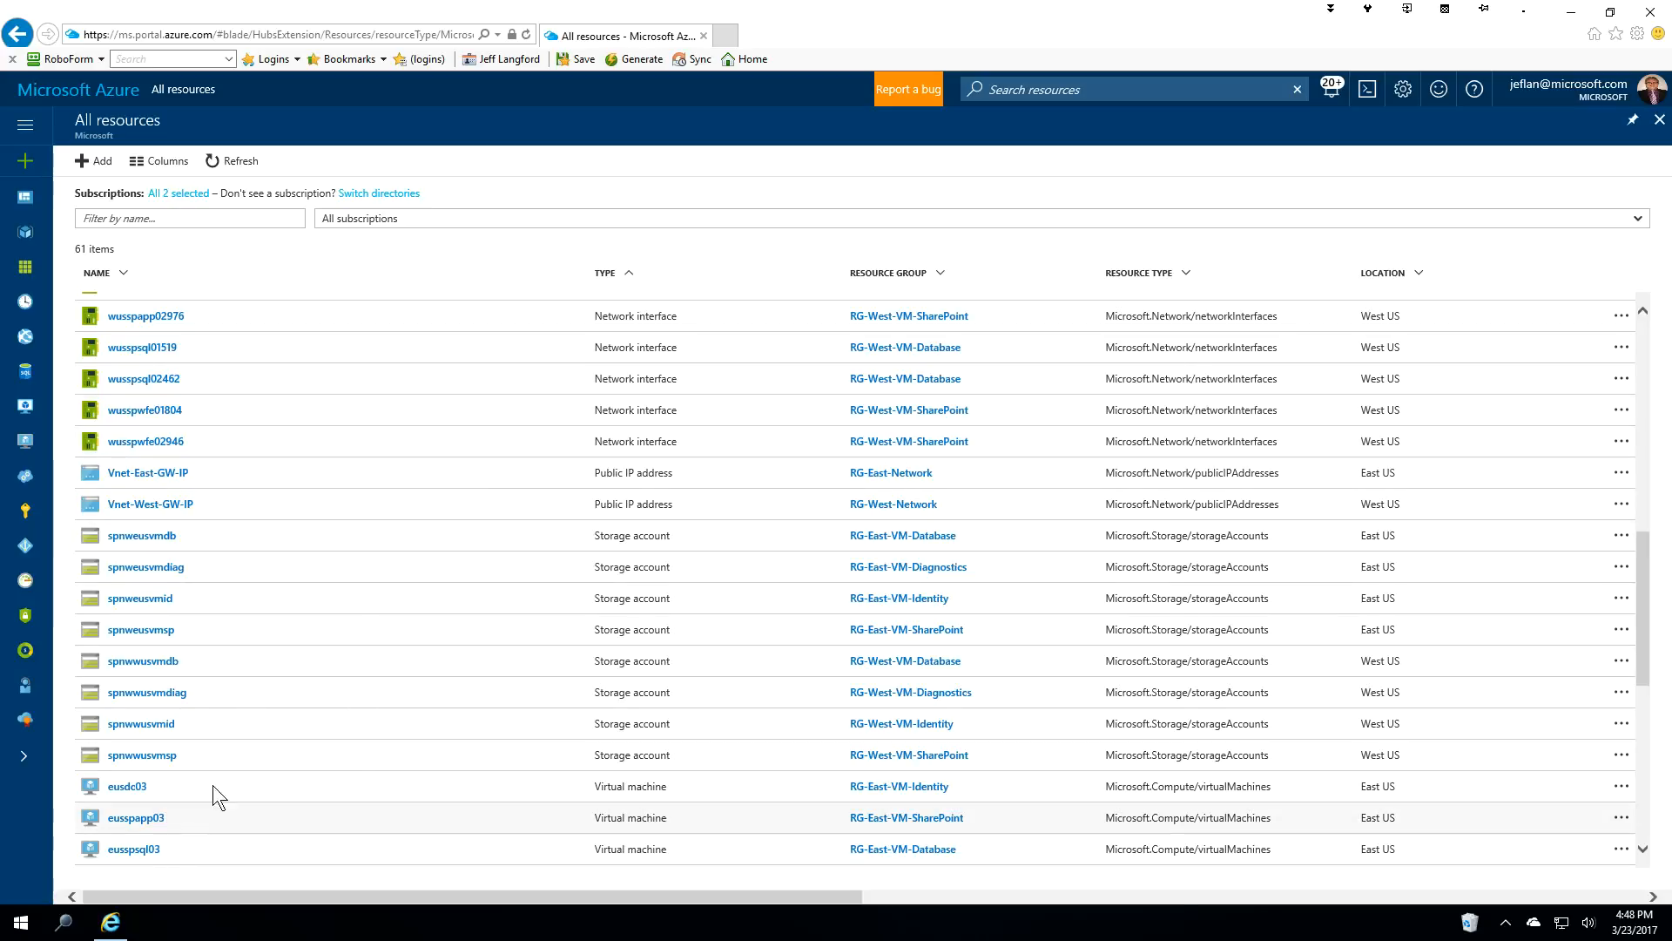
{"action": "scroll", "coordinate": [316, 655], "scroll_direction": "up", "scroll_amount": 8}
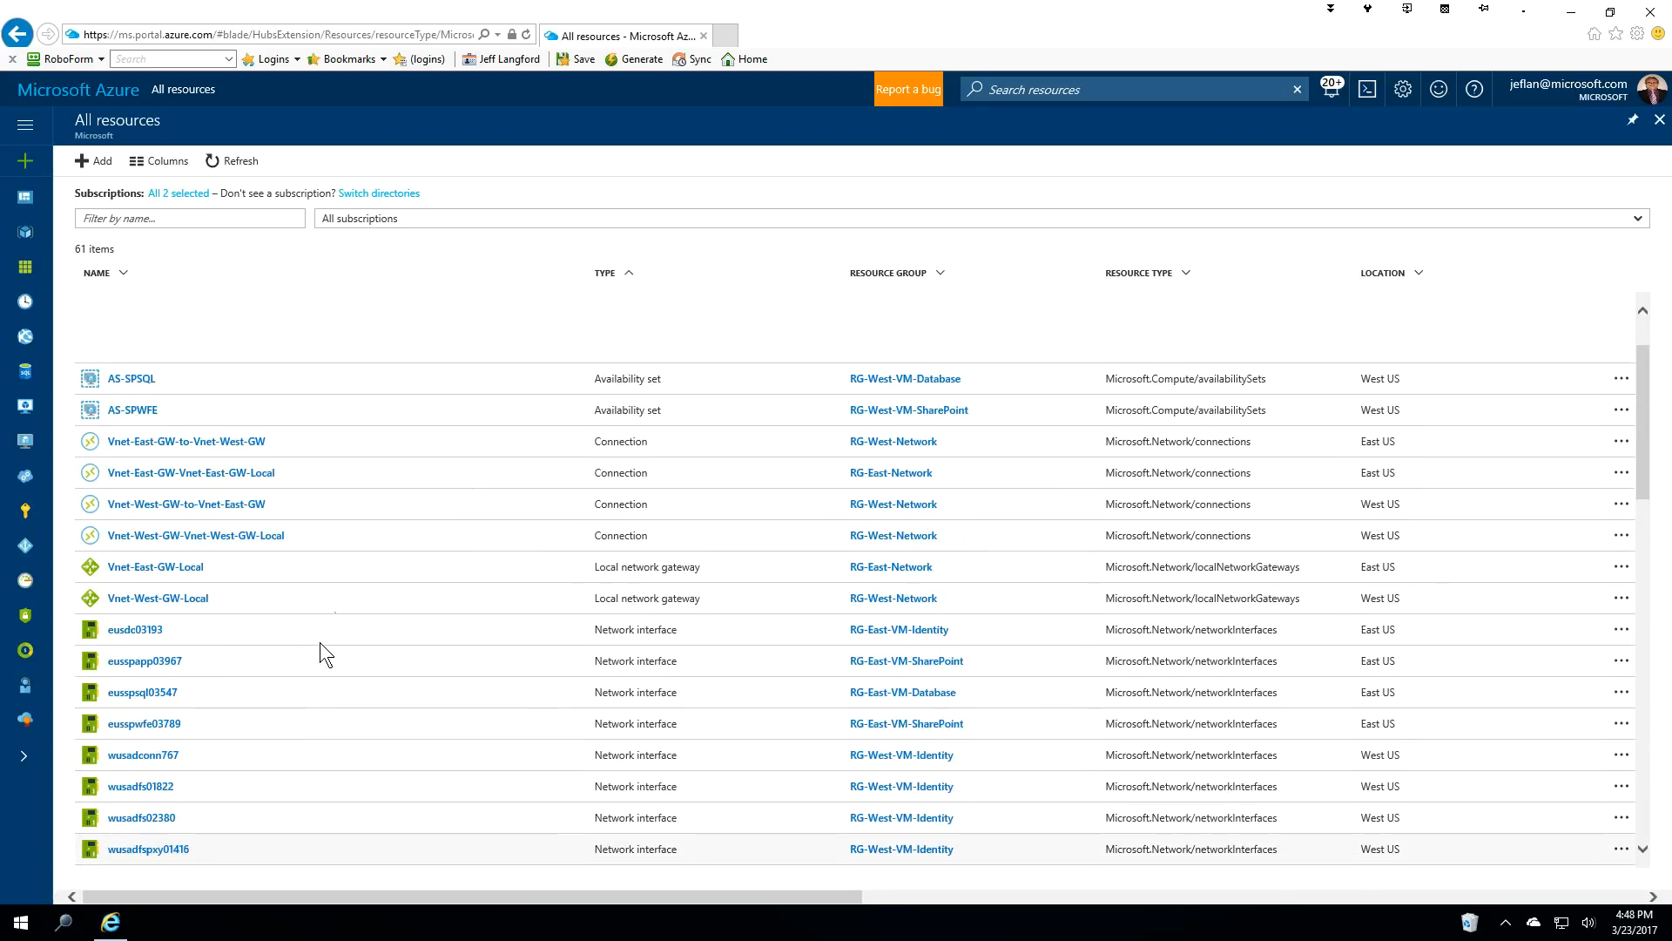
Re-sort the resources by resource group, then go back to the dashboard.
{"action": "left_click", "coordinate": [904, 280]}
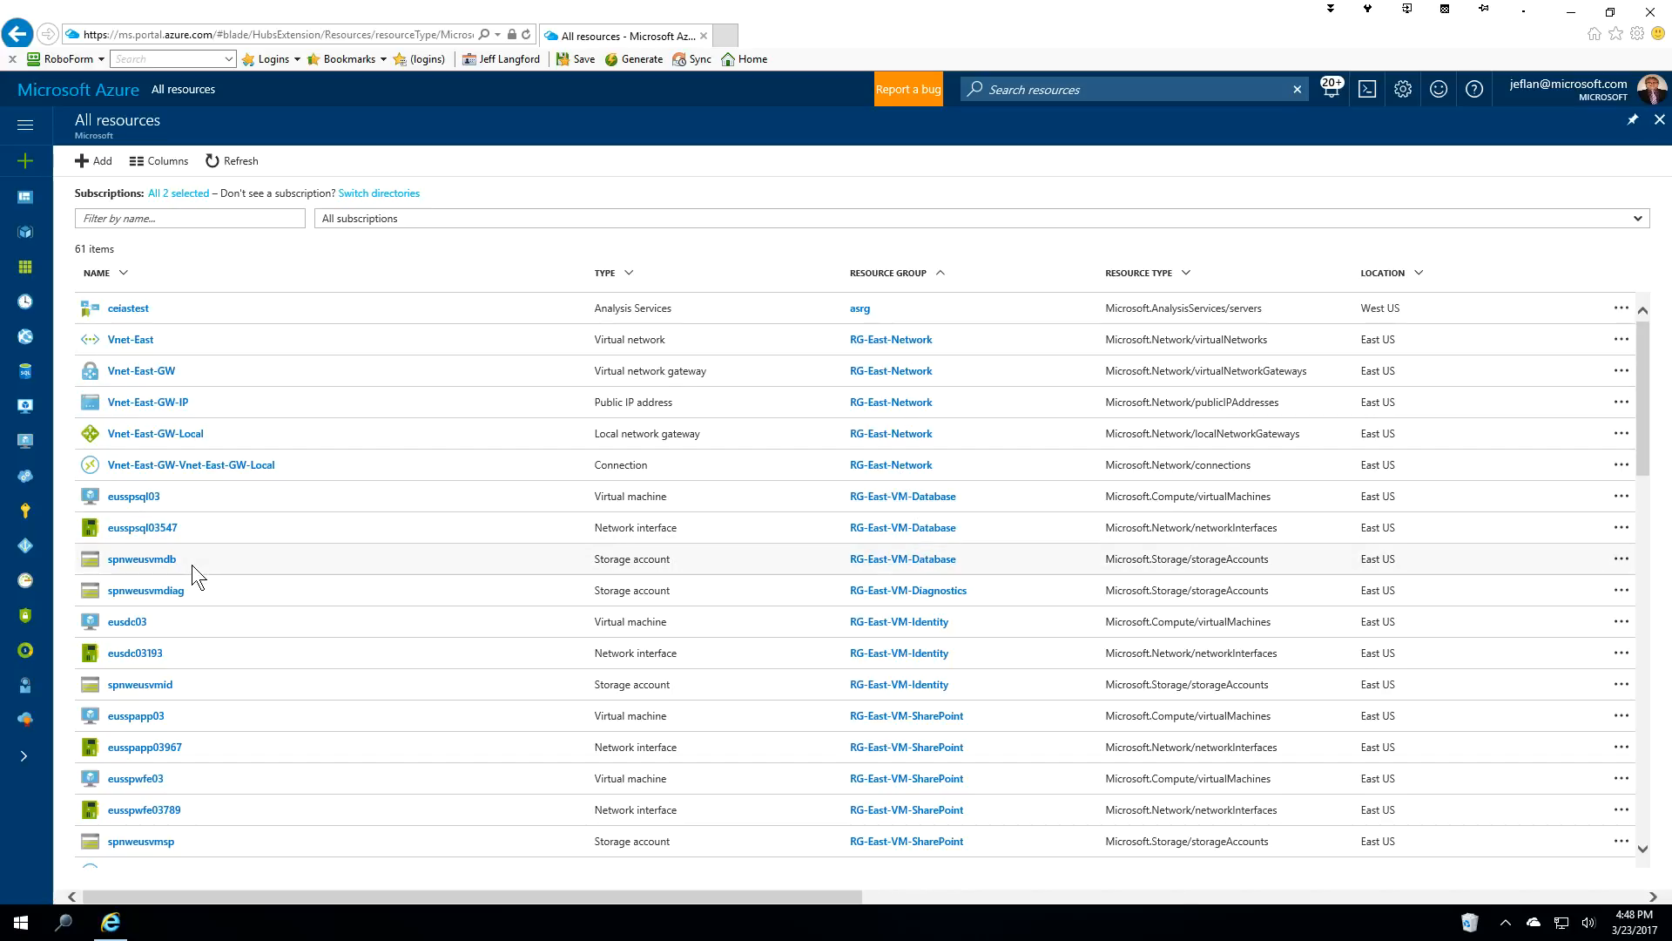
{"action": "scroll", "coordinate": [807, 780], "scroll_direction": "down", "scroll_amount": 5}
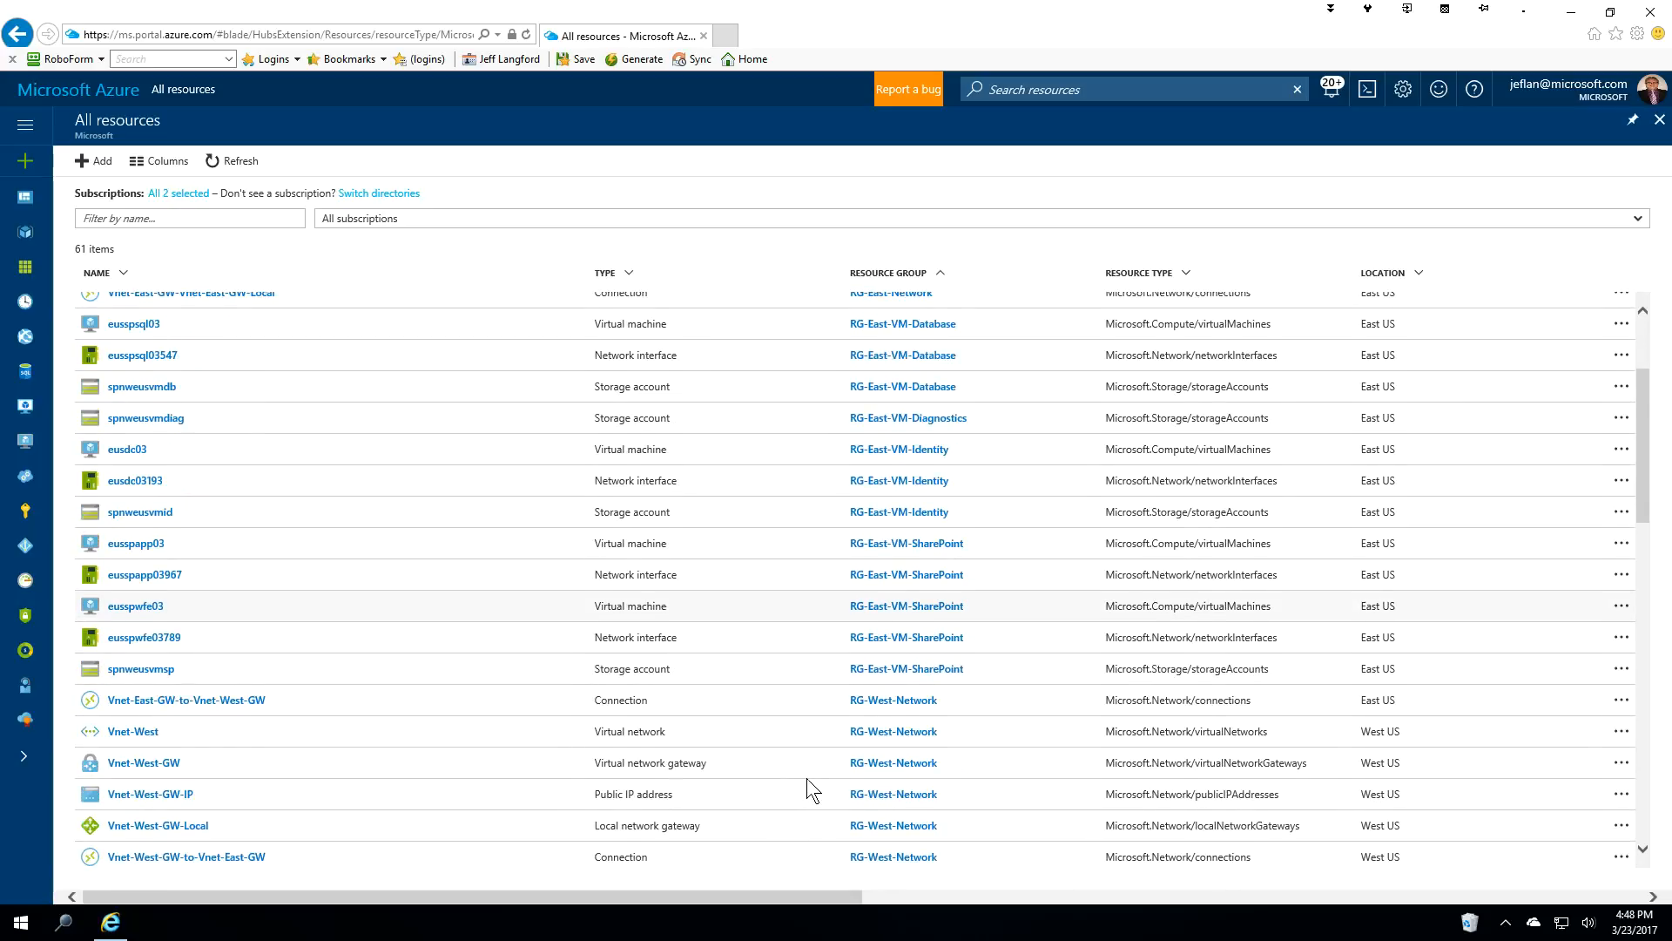
{"action": "scroll", "coordinate": [794, 772], "scroll_direction": "up", "scroll_amount": 5}
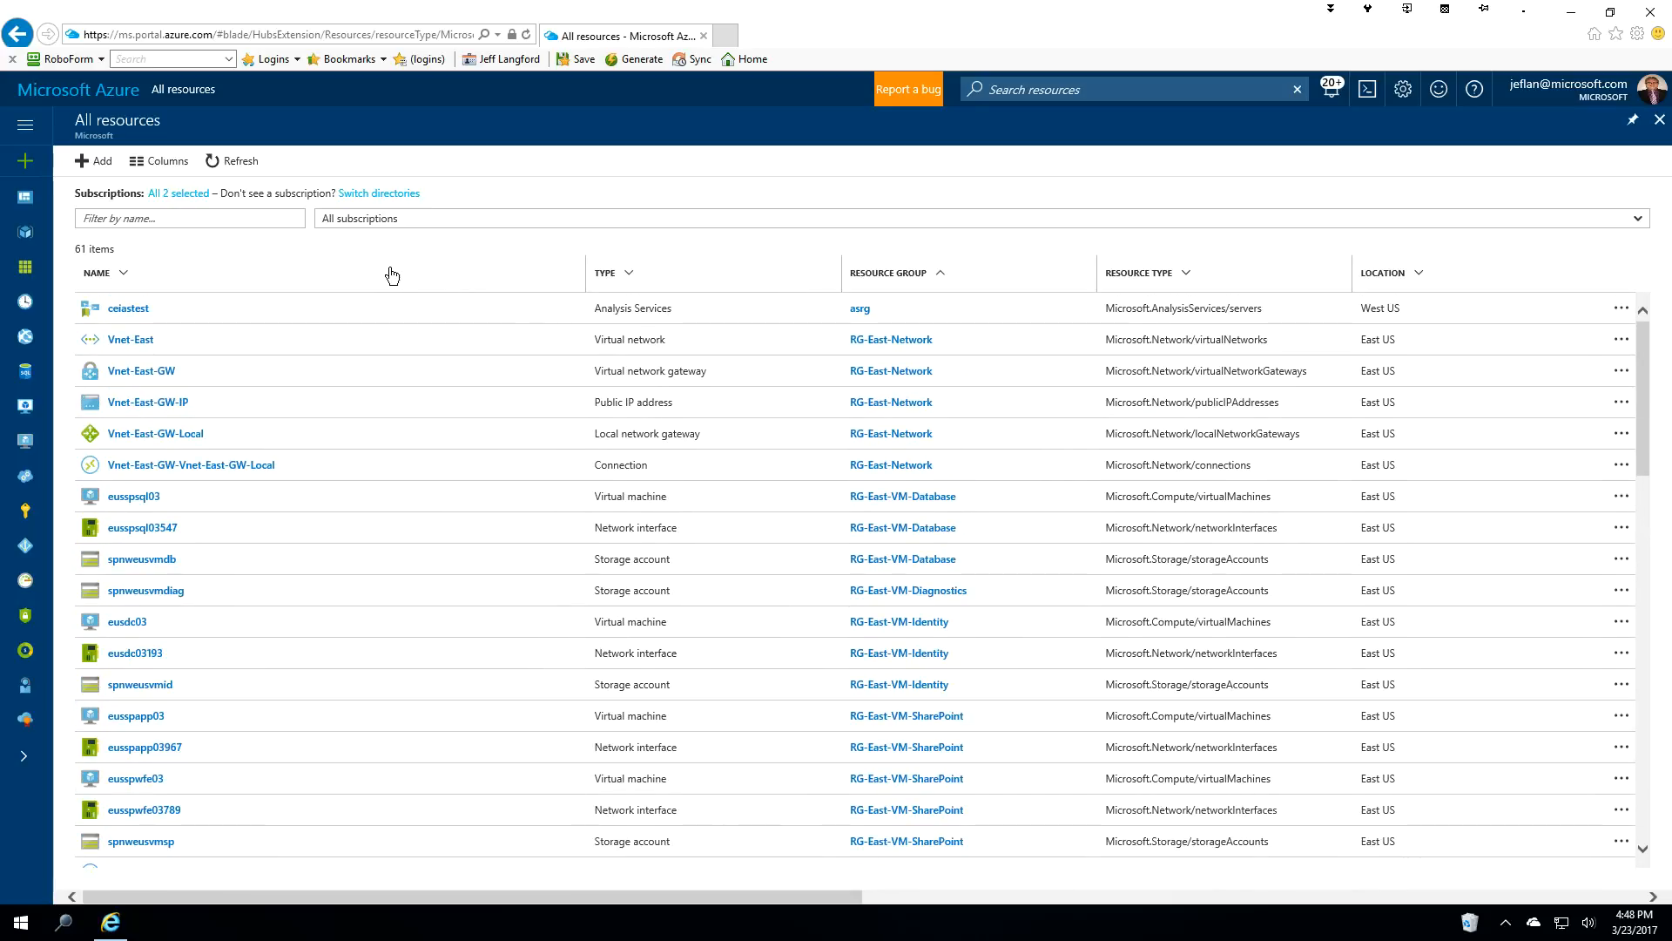
{"action": "left_click", "coordinate": [82, 96]}
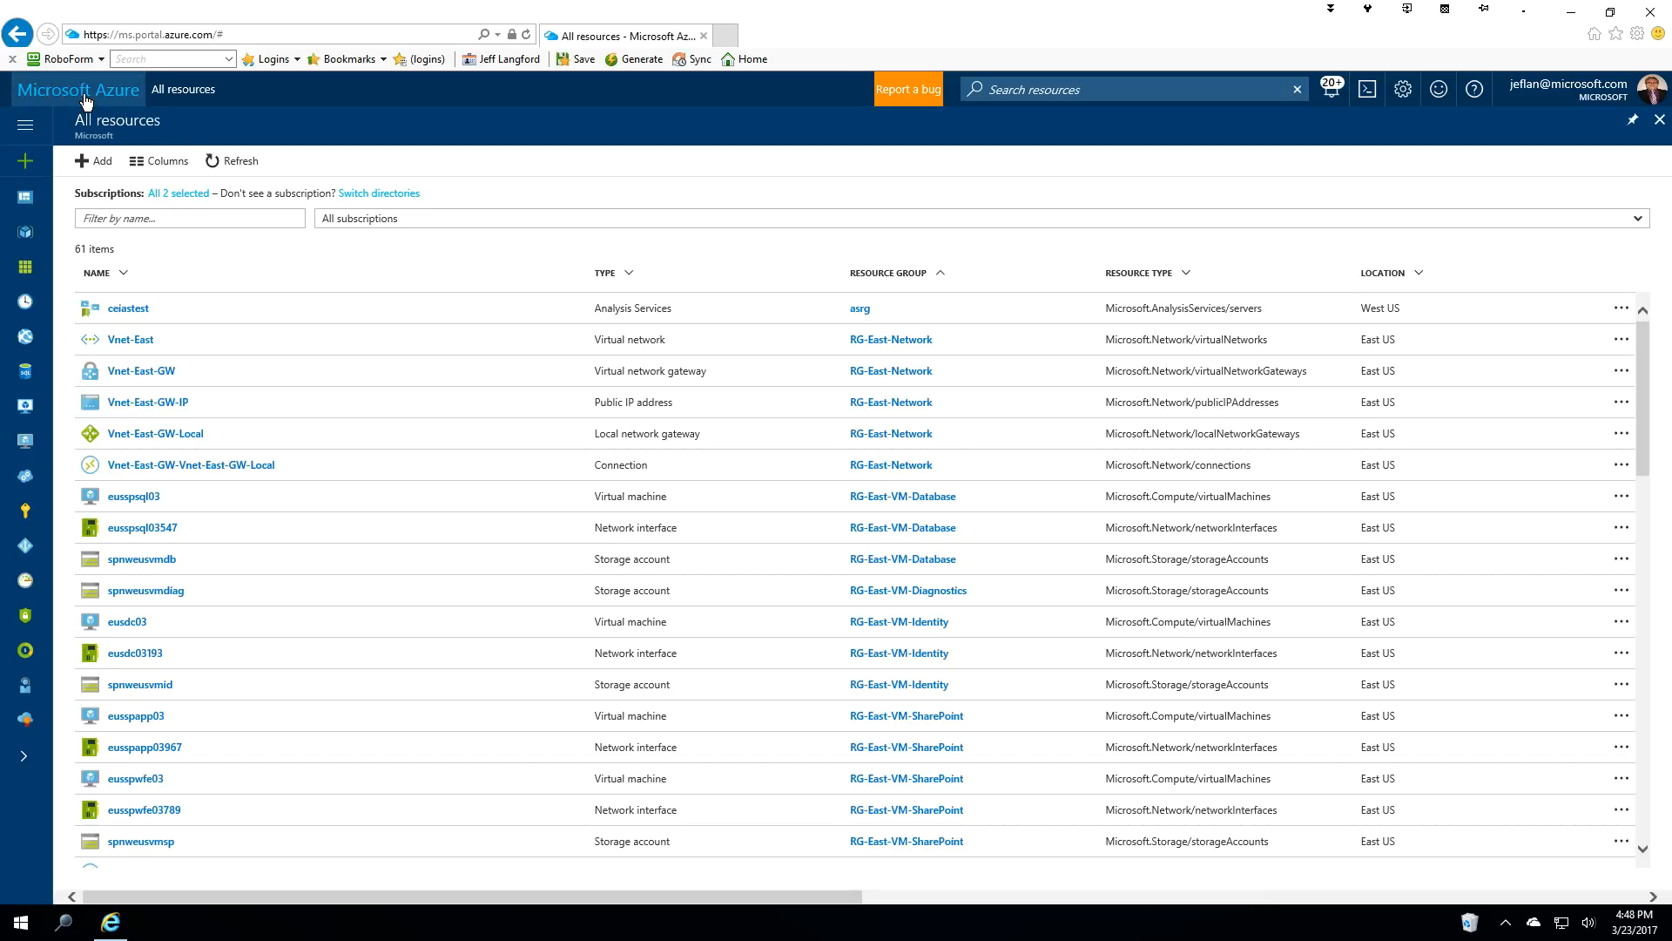